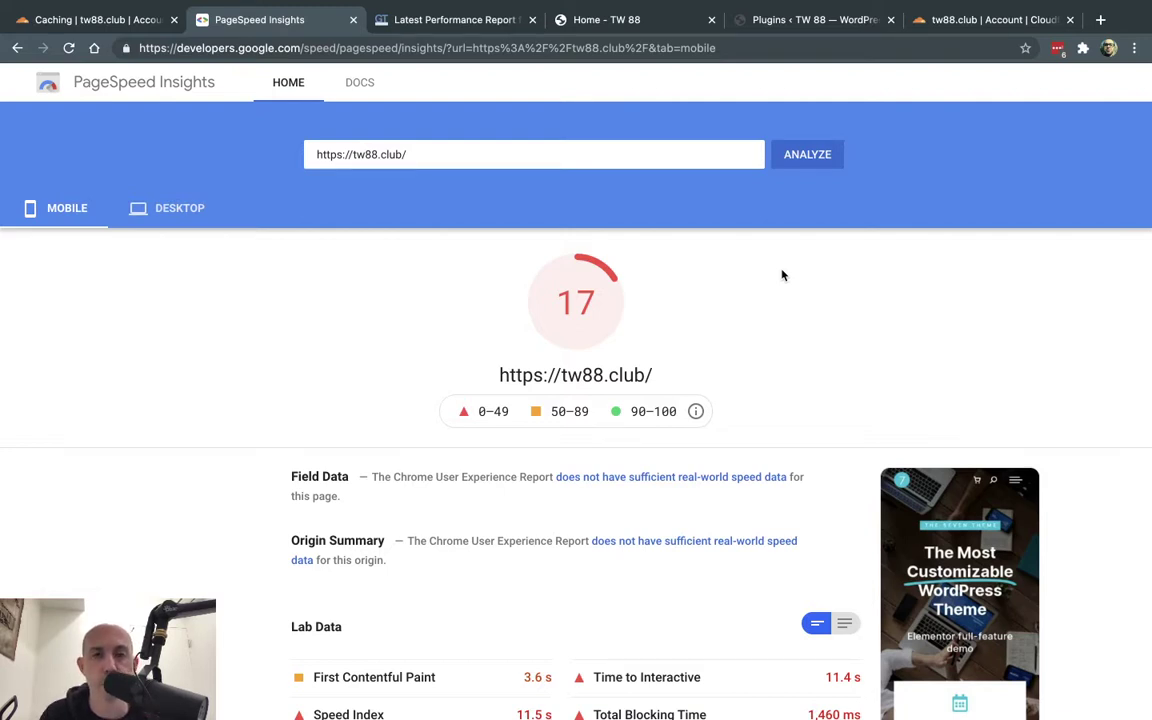
- Scroll through the tw88.club homepage's hero and service cards, then return to the top
left_click(643, 20)
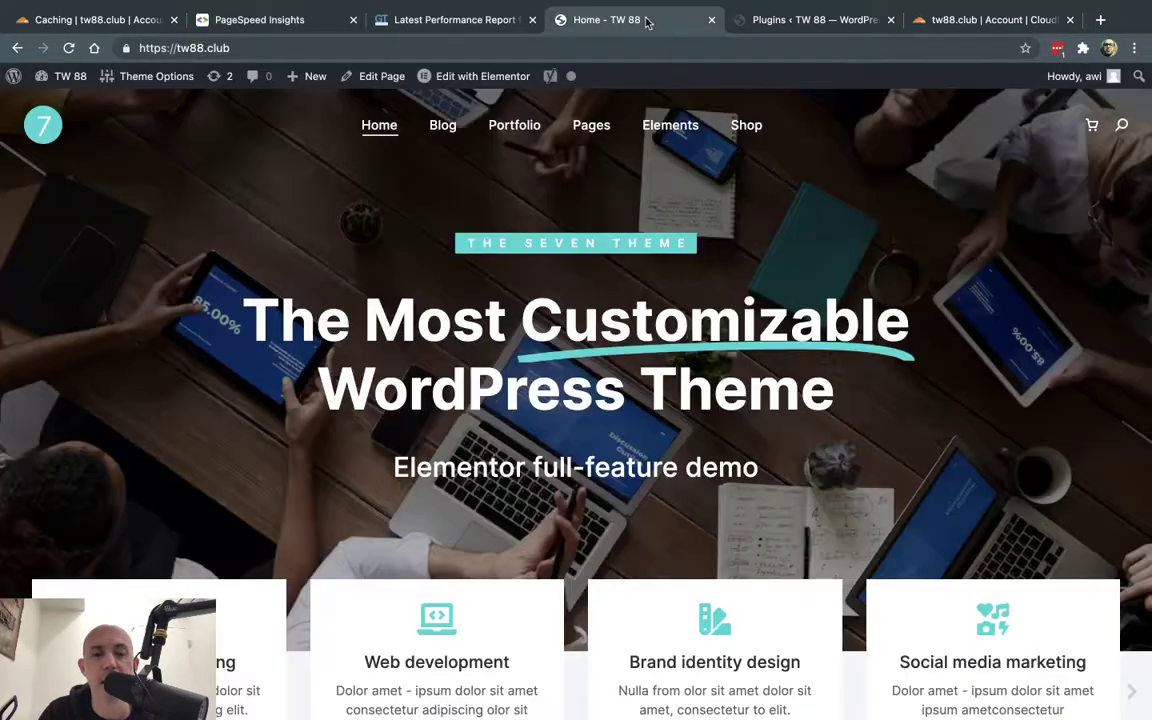
scroll(686, 386, "down", 3)
scroll(868, 474, "up", 3)
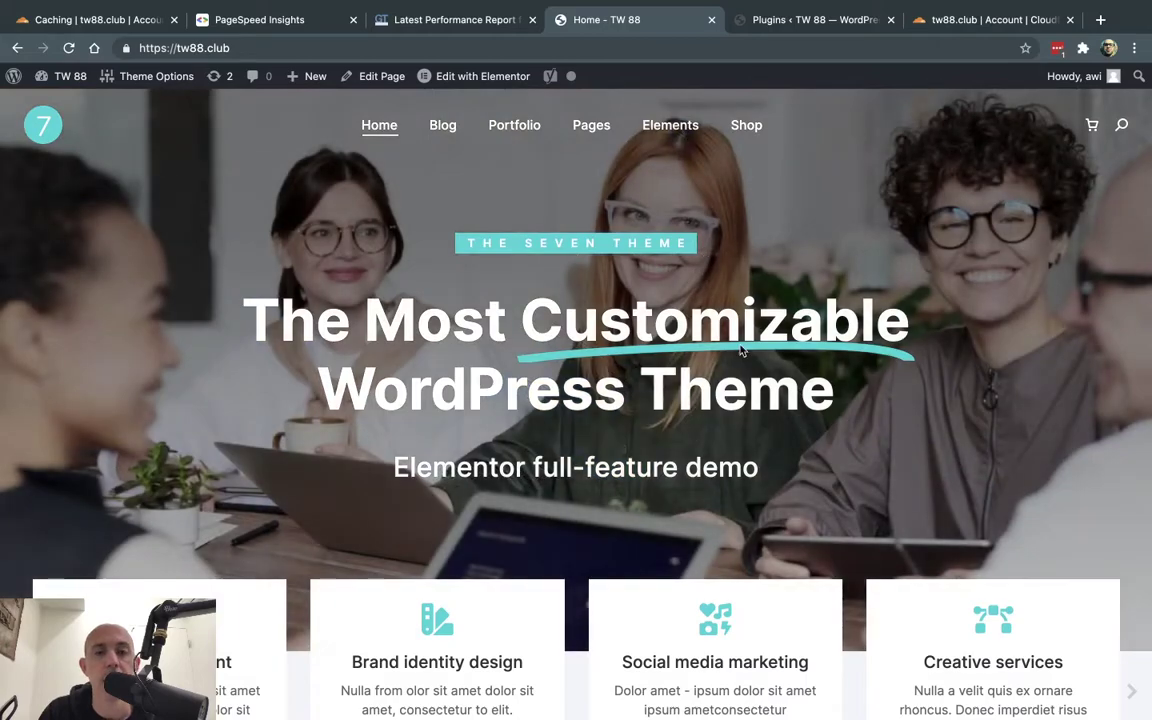
scroll(740, 345, "down", 5)
scroll(740, 345, "down", 15)
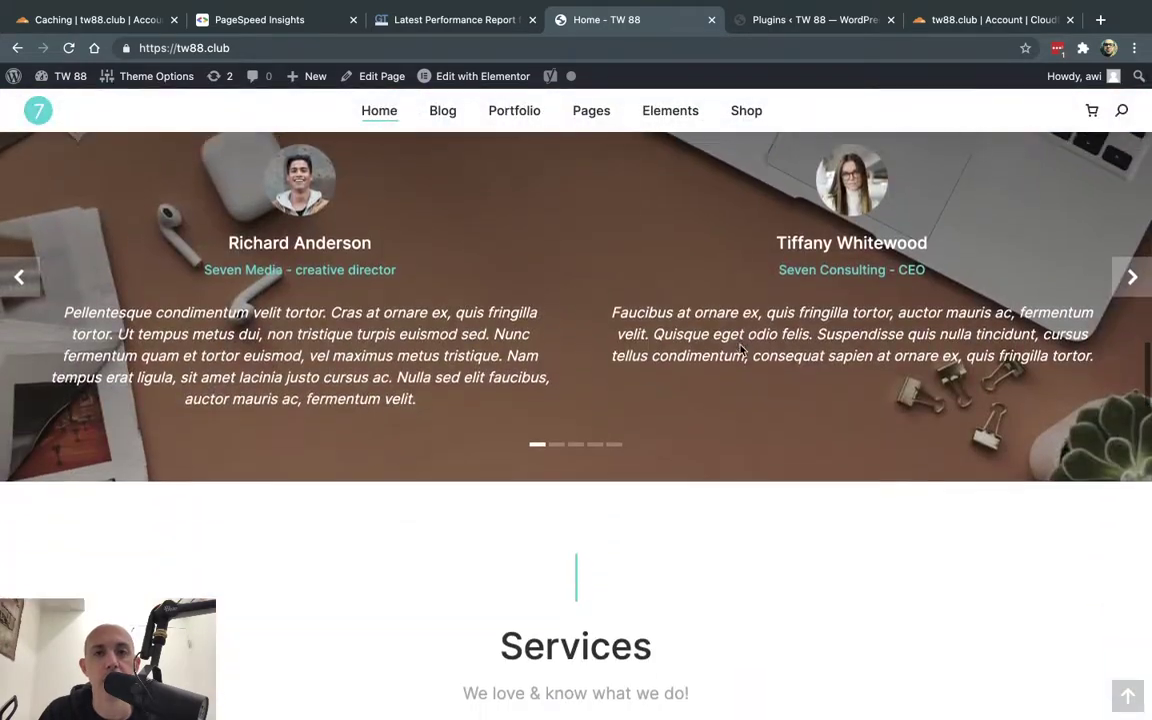
scroll(741, 350, "up", 15)
scroll(741, 350, "up", 12)
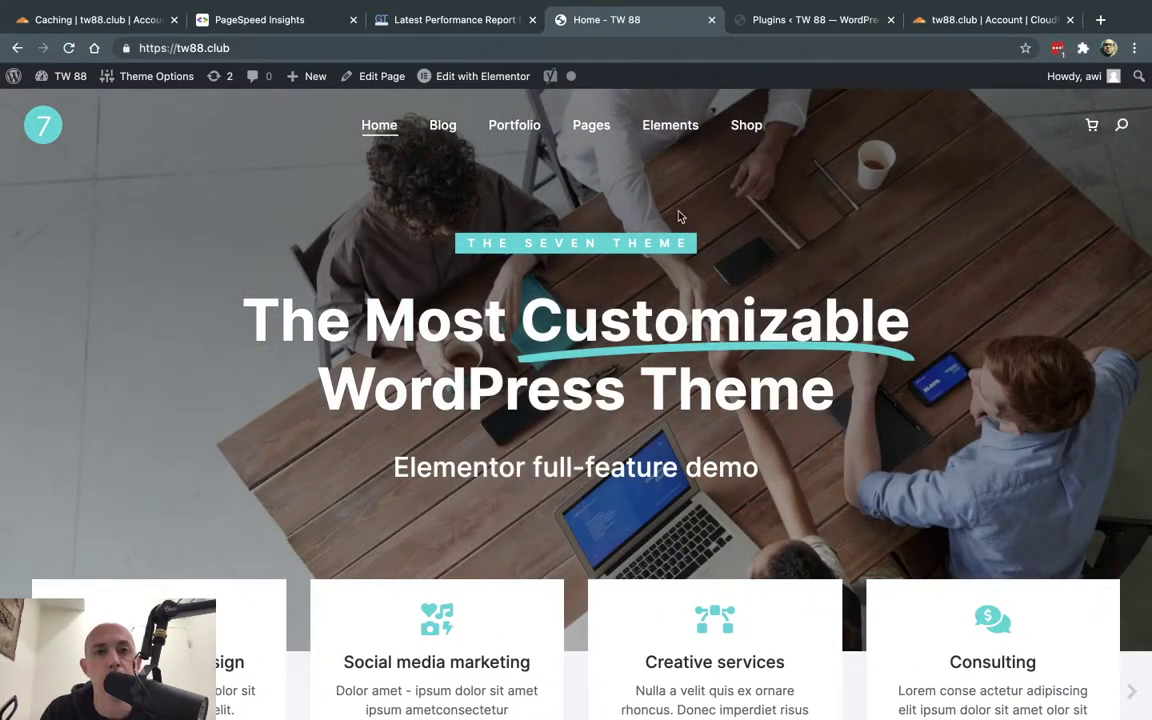
left_click(614, 47)
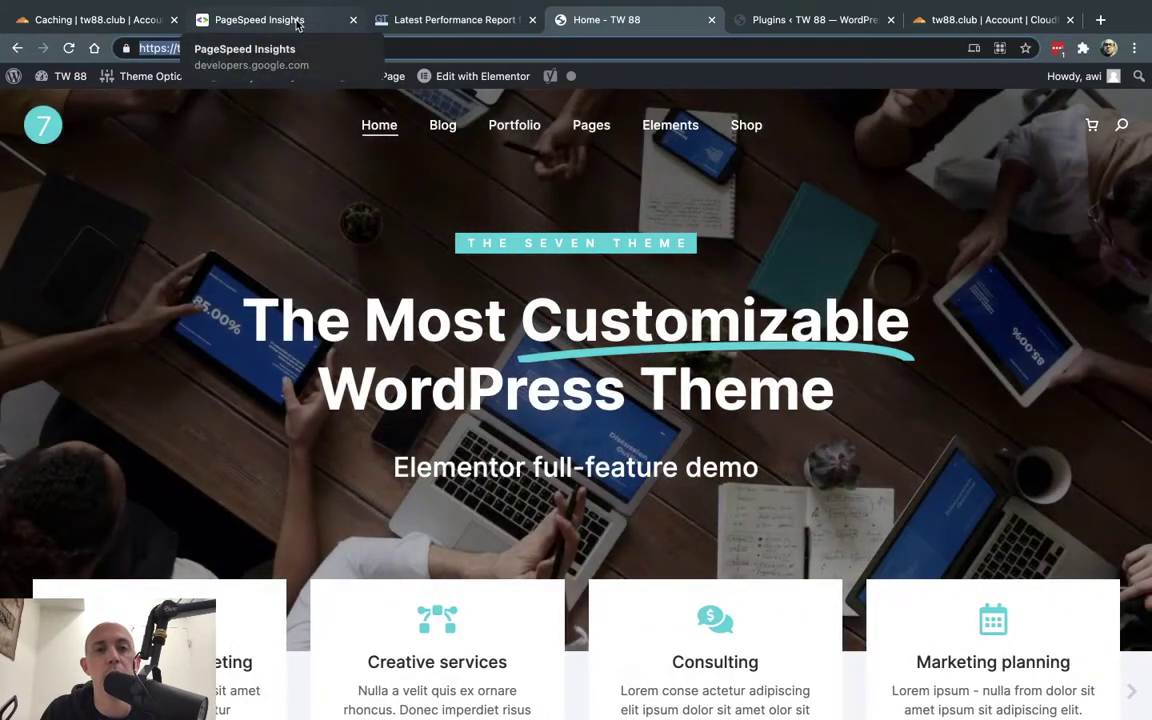
left_click(297, 24)
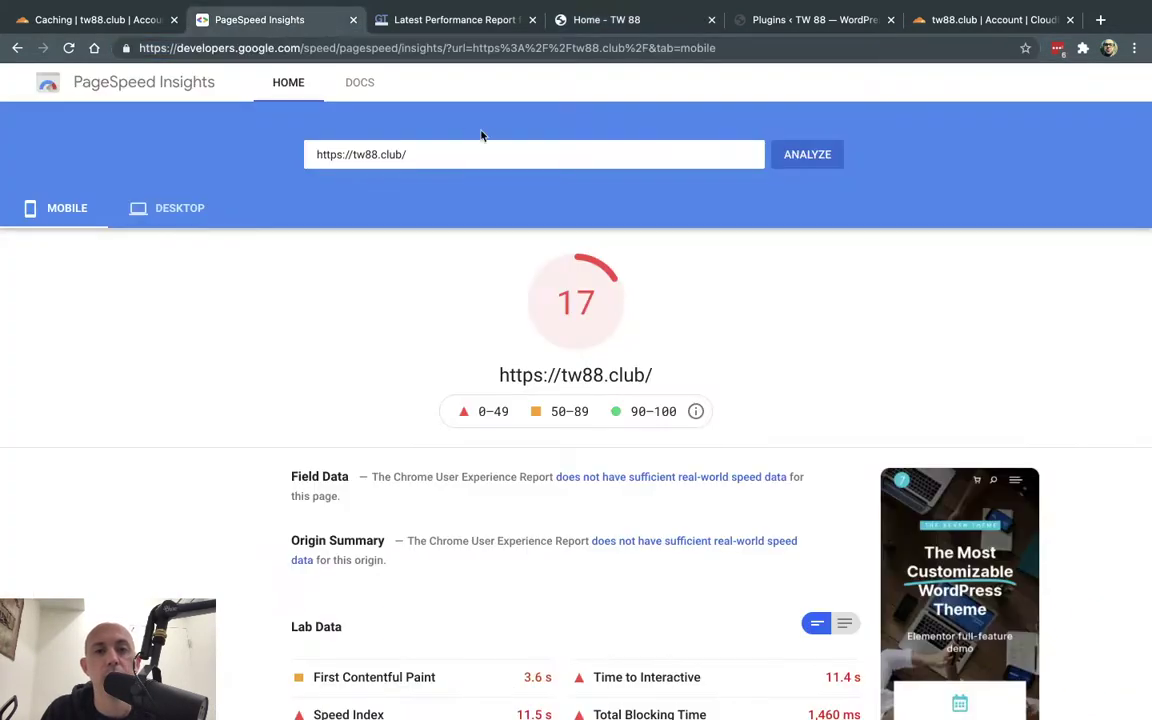
left_click(807, 157)
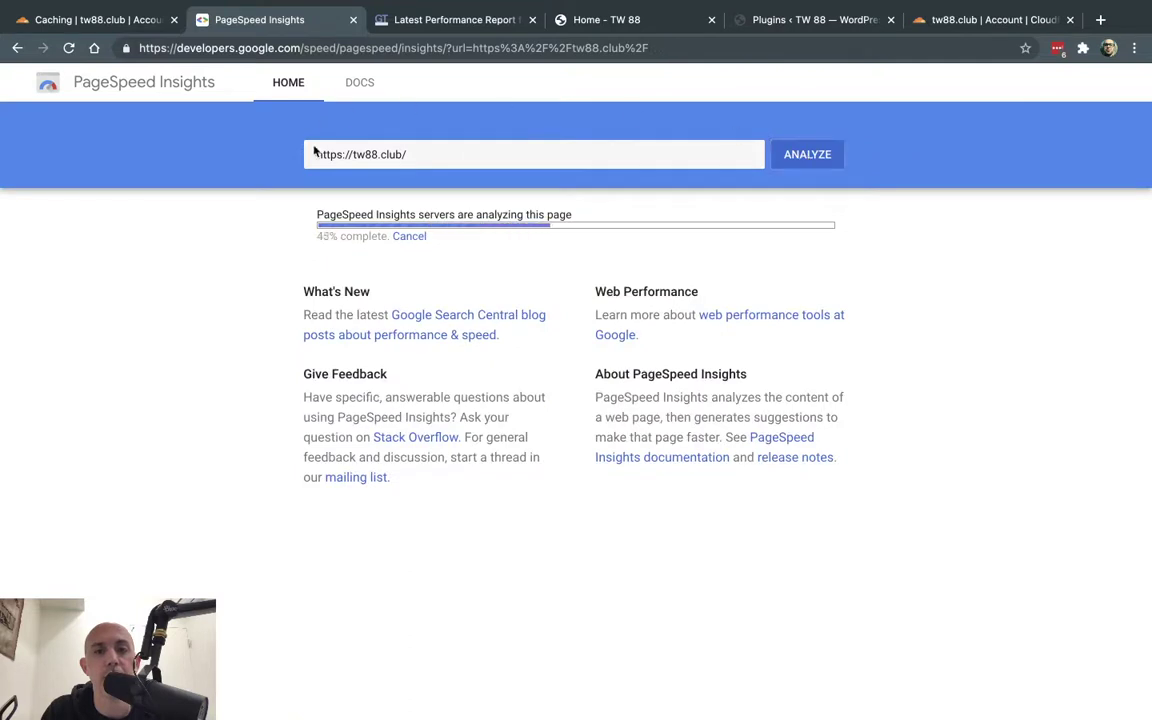
- Start a GTmetrix re-test of tw88.club while PageSpeed keeps analyzing
left_click(452, 22)
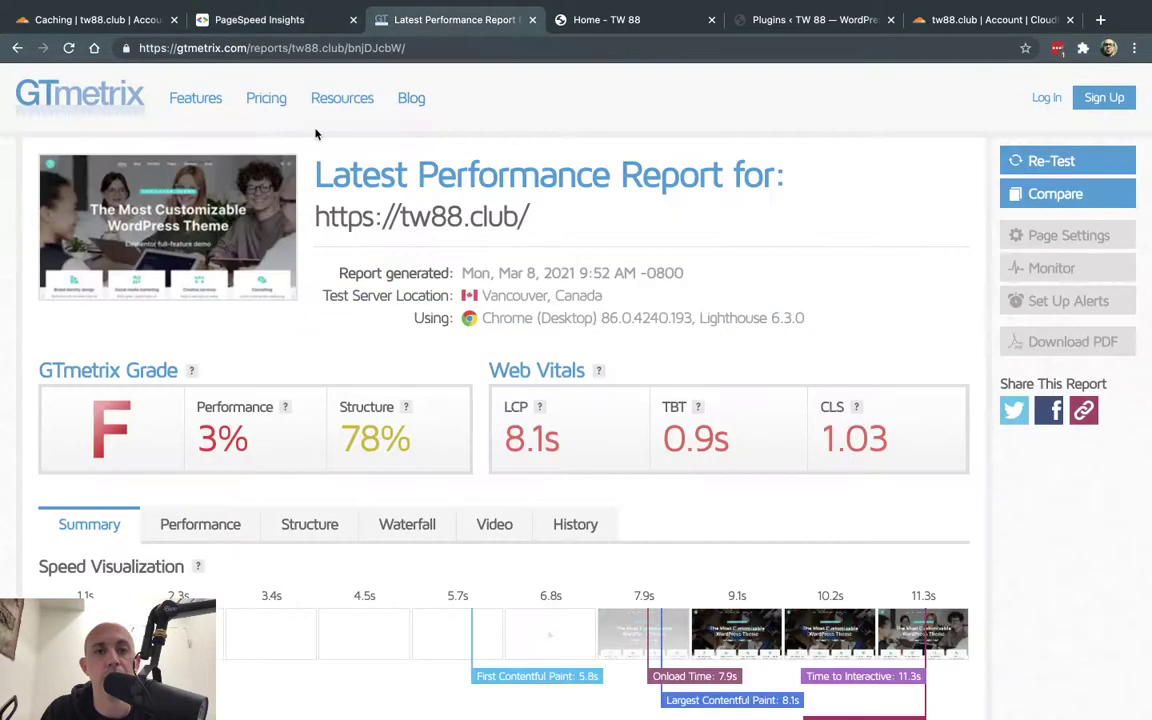
left_click(1048, 160)
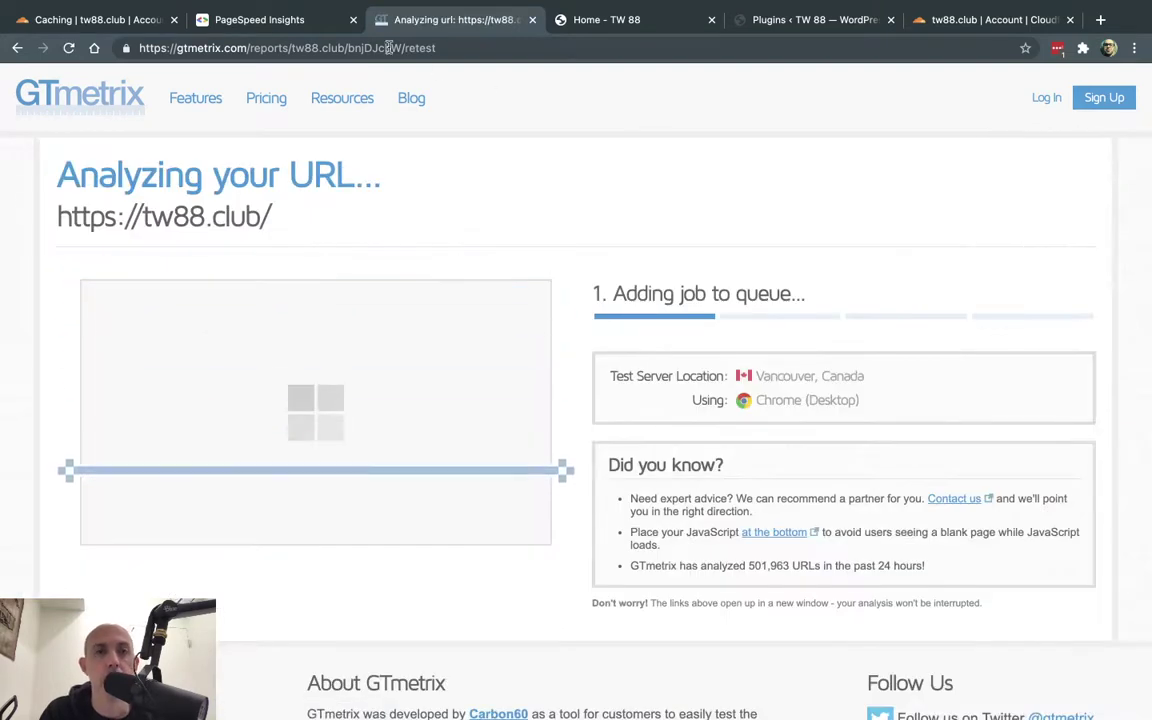
left_click(289, 18)
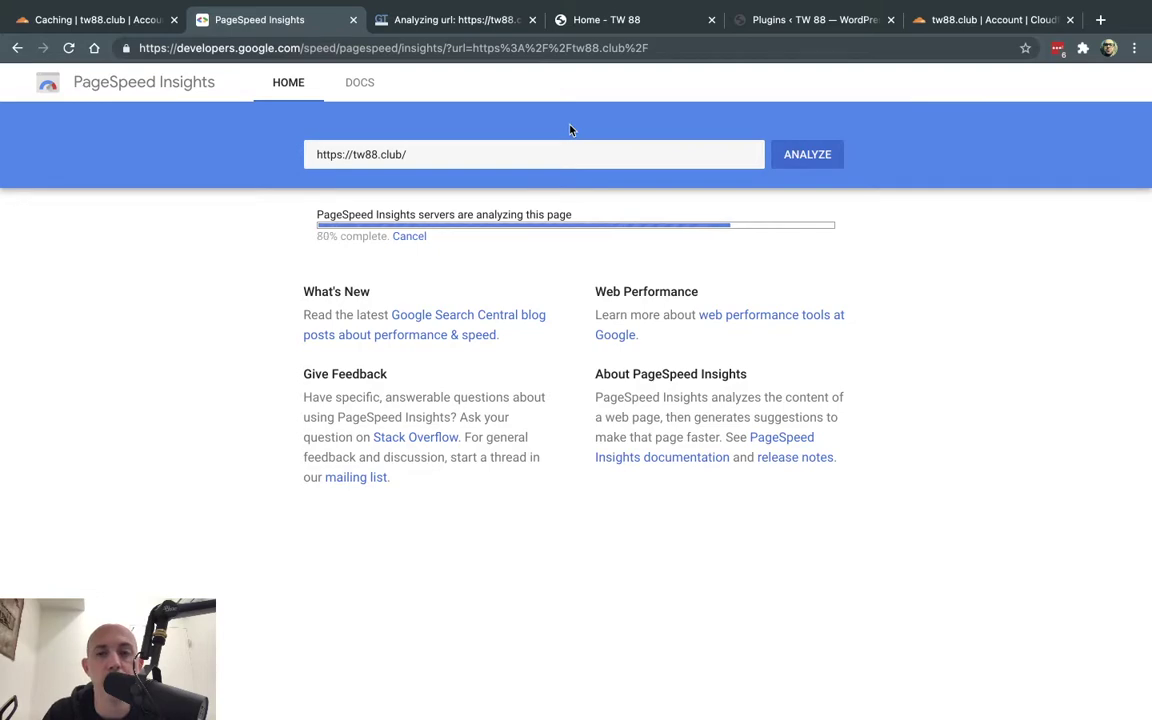
- Delete the old mobile, desktop, load speed, file size and request values from the Tw88.club note
key("ctrl+Right")
key("ctrl+Right")
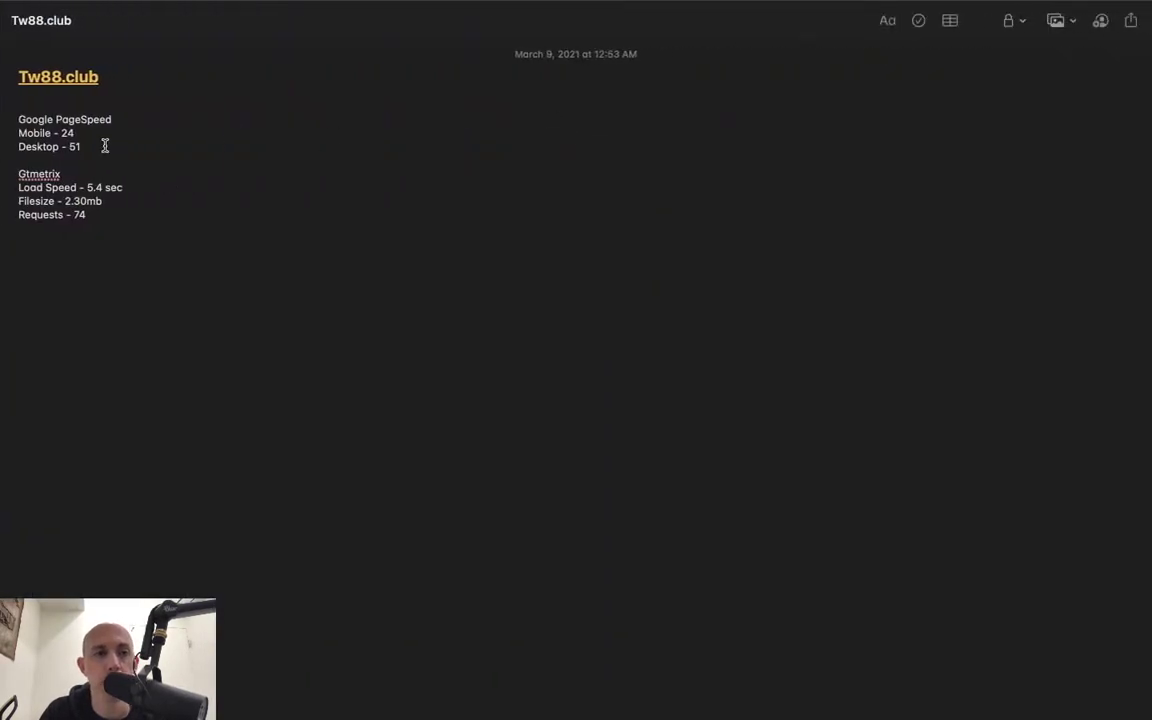
key("BackSpace")
key("BackSpace")
left_click(87, 134)
key("BackSpace")
key("BackSpace")
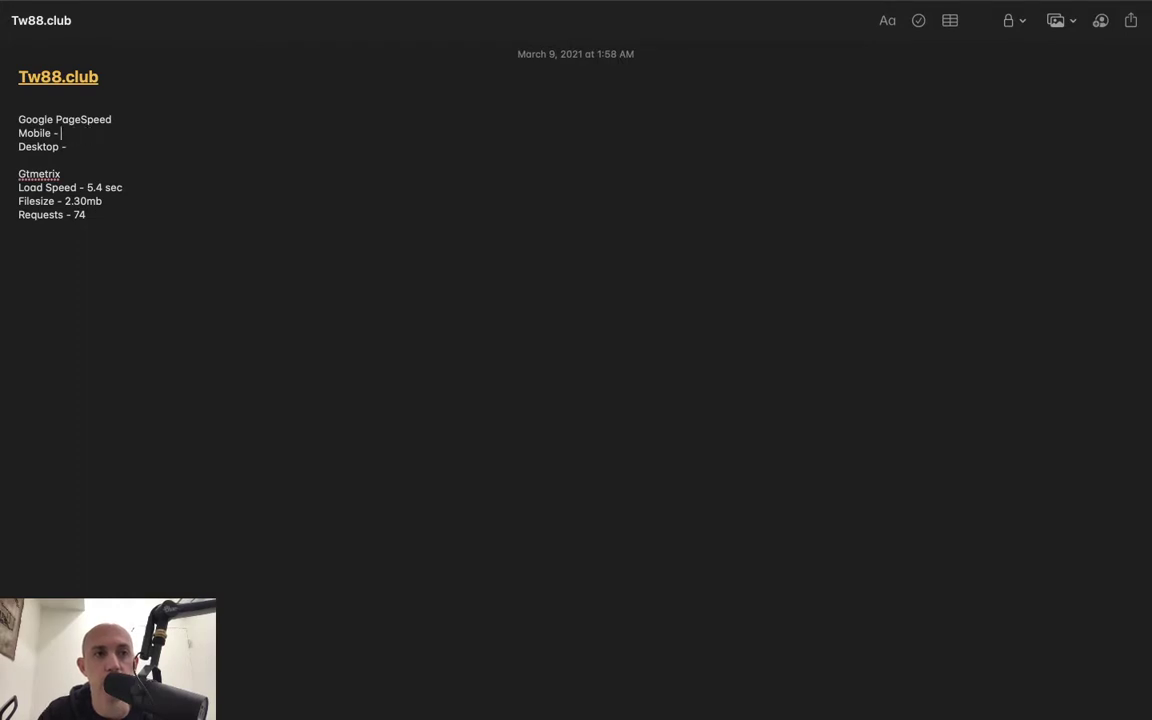
left_click(124, 187)
key("BackSpace")
key("BackSpace")
key("BackSpace")
key("BackSpace")
key("BackSpace")
key("BackSpace")
key("BackSpace")
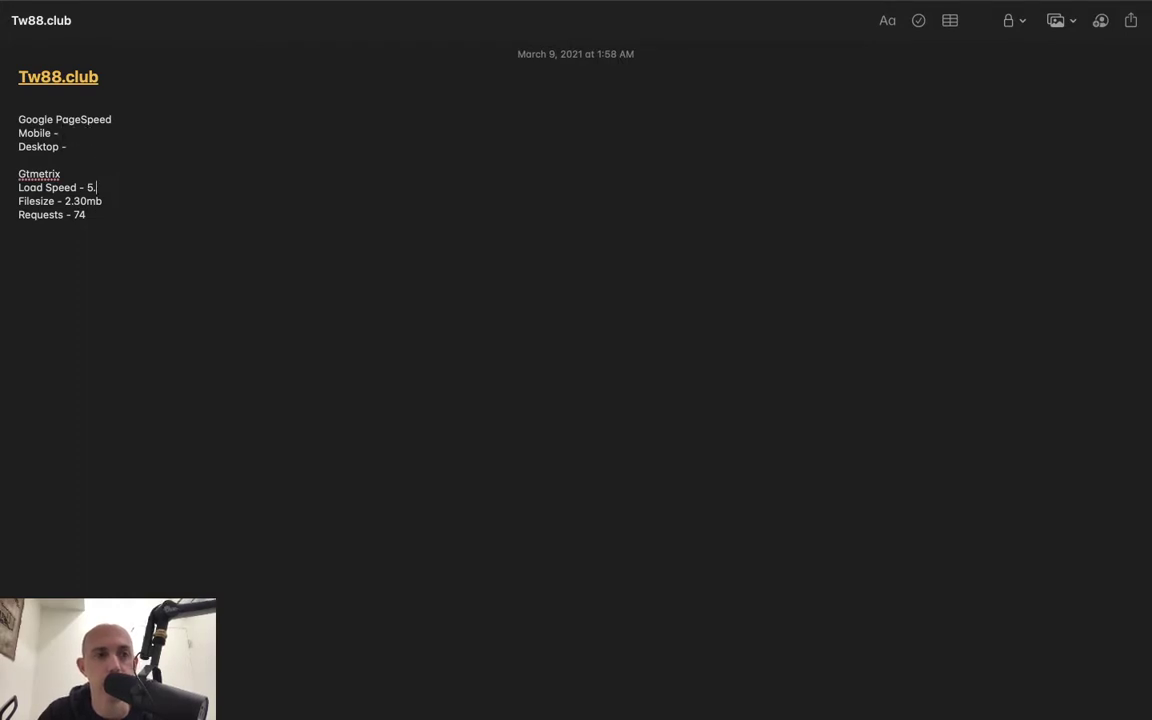
left_click(102, 201)
key("BackSpace")
key("BackSpace")
key("BackSpace")
key("BackSpace")
key("BackSpace")
key("BackSpace")
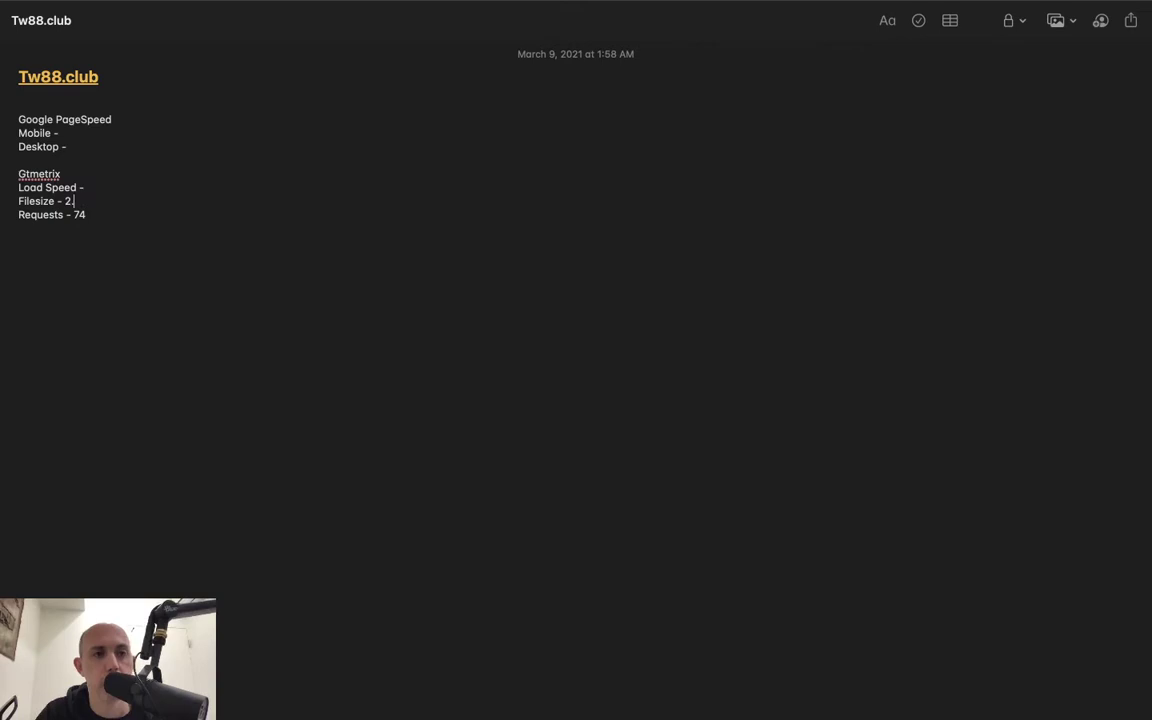
left_click(103, 214)
key("BackSpace")
key("BackSpace")
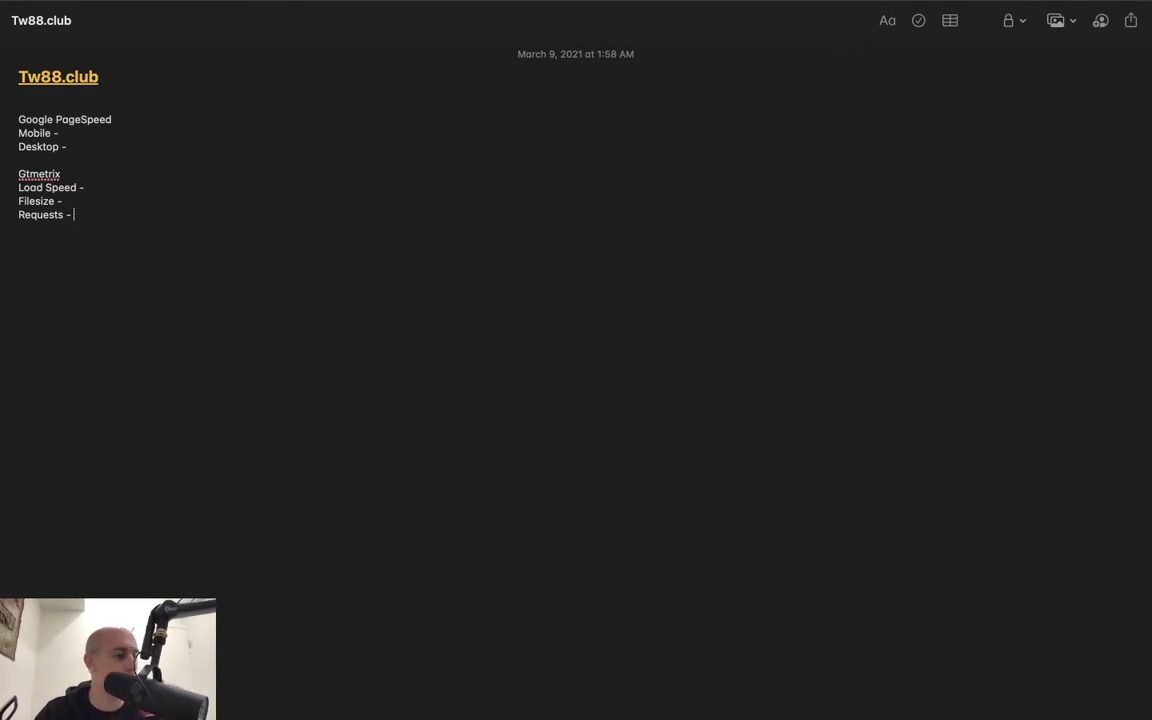
key("ctrl+Left")
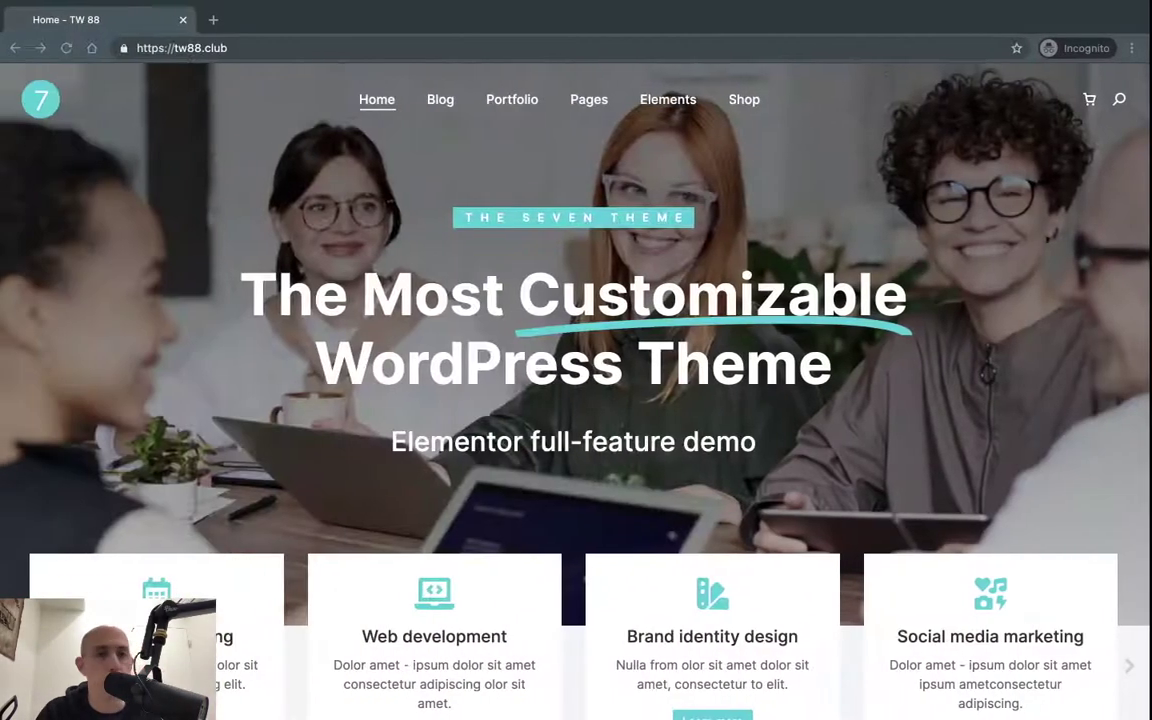
- Check the PageSpeed mobile and desktop scores and enter Mobile 18 and Desktop 57 in the note
key("ctrl+Left")
key("ctrl+Left")
key("ctrl+Right")
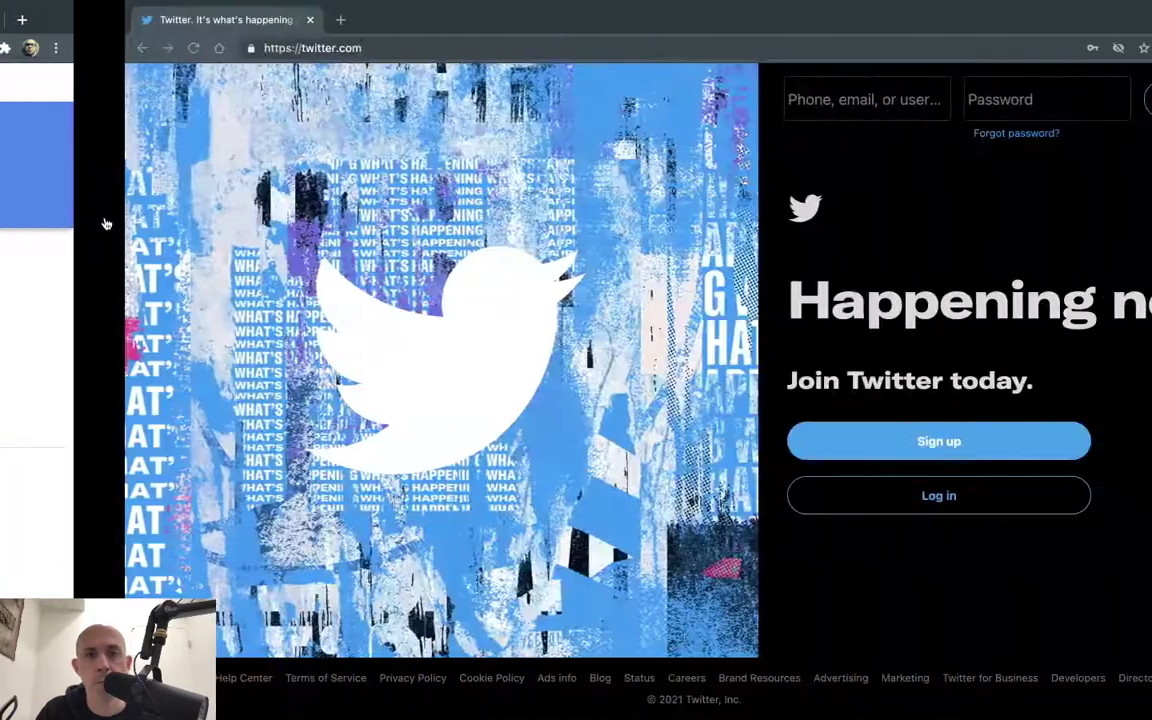
key("ctrl+Left")
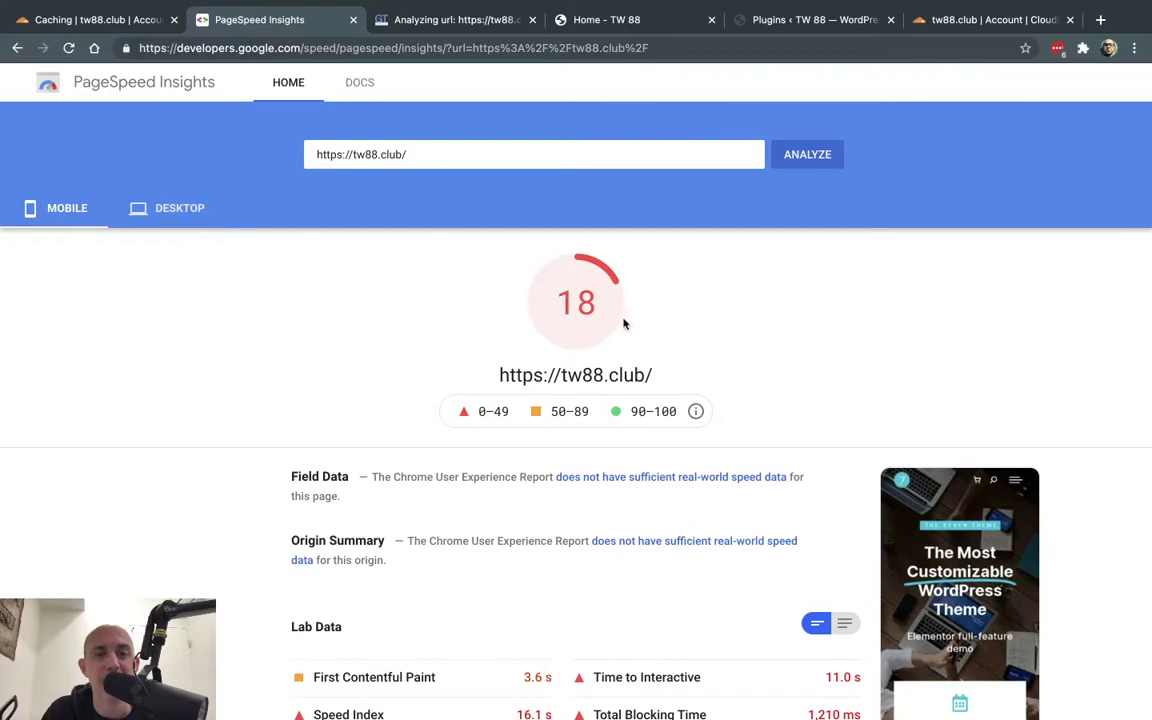
left_click(172, 205)
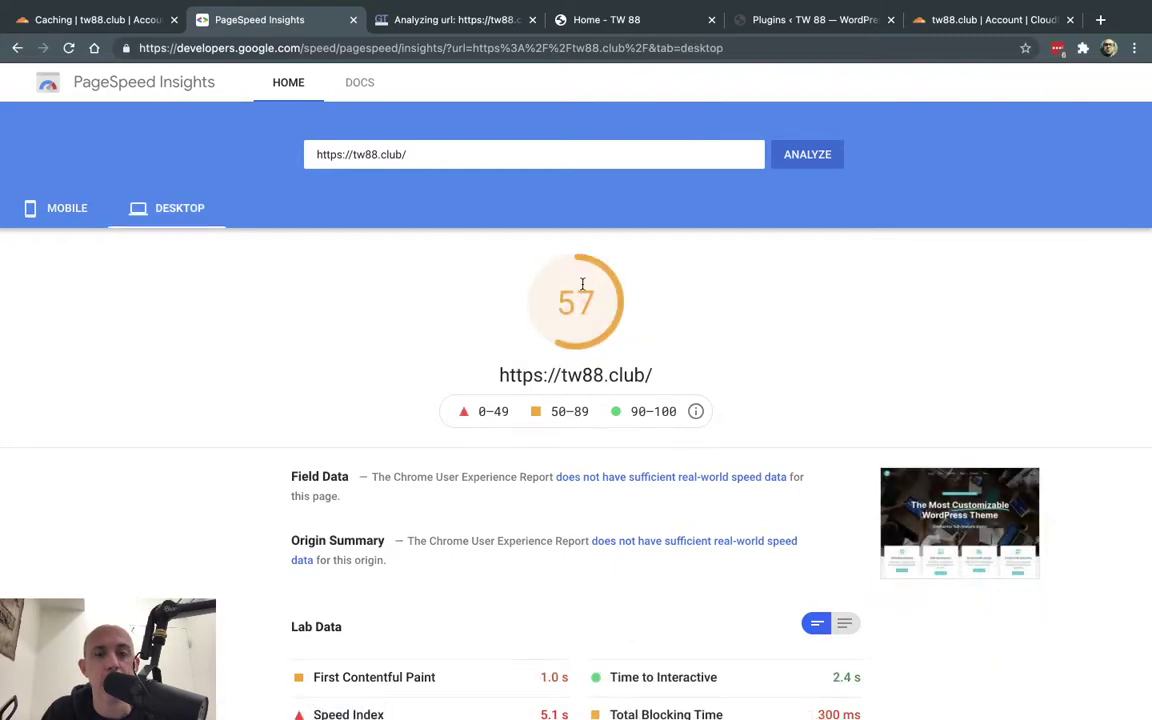
key("ctrl+Right")
key("ctrl+Right")
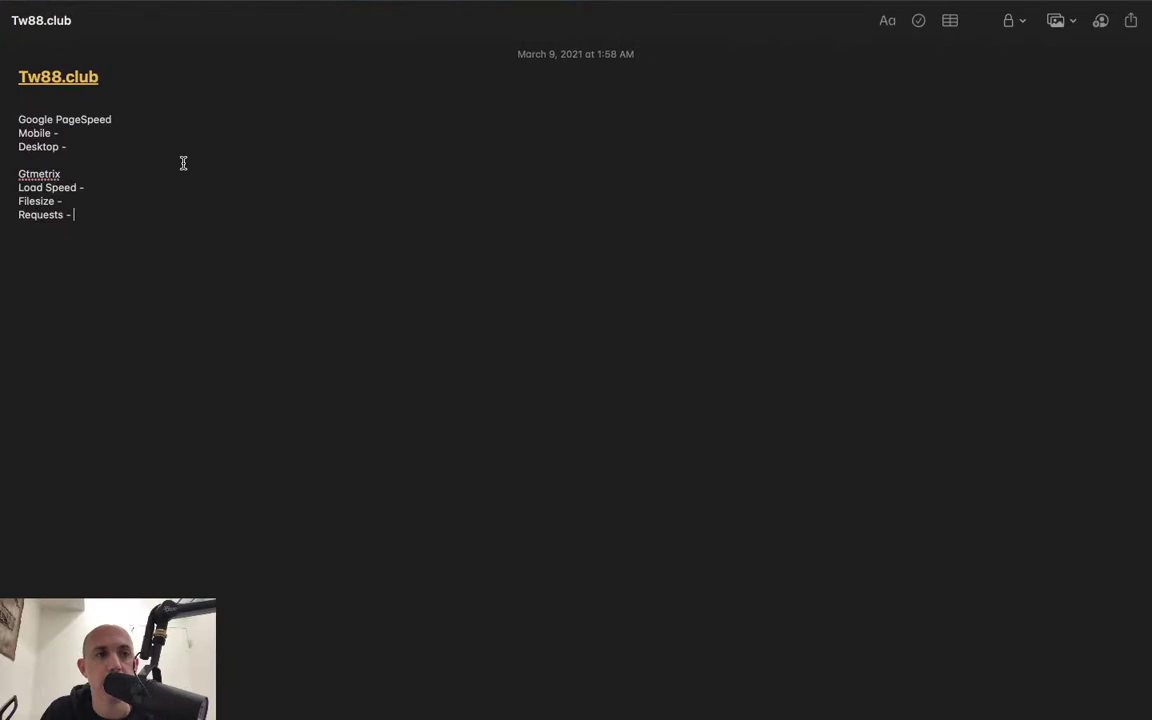
left_click(105, 131)
type("18")
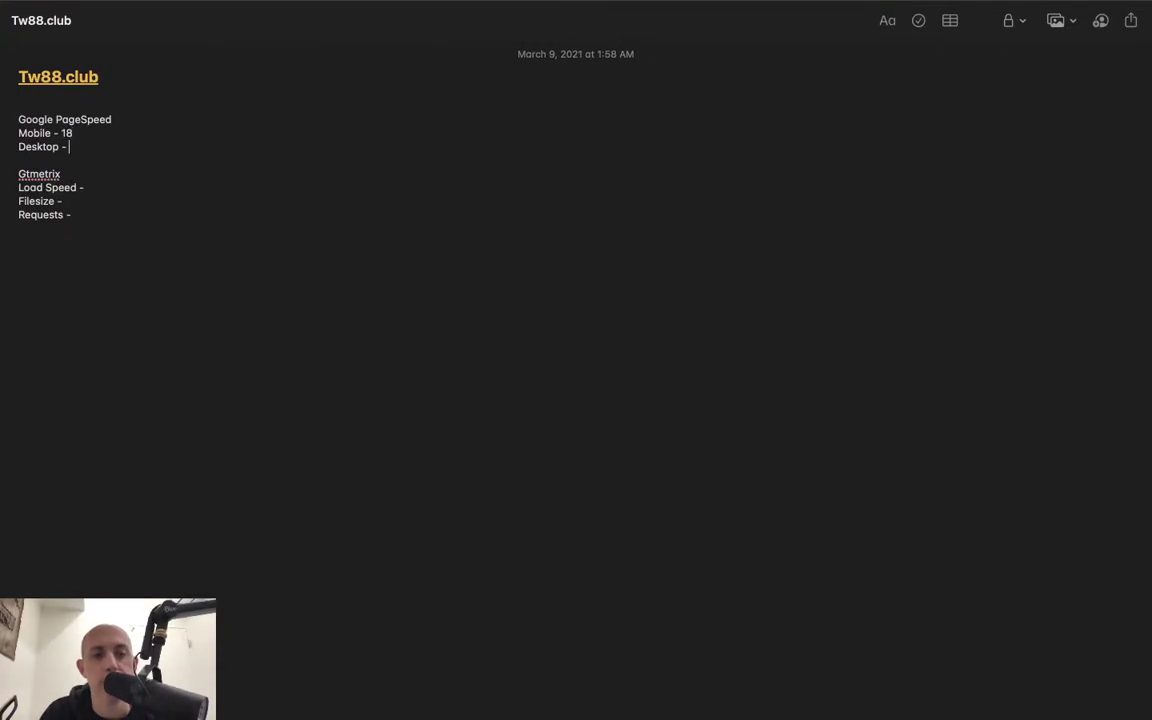
left_click(68, 146)
type("57")
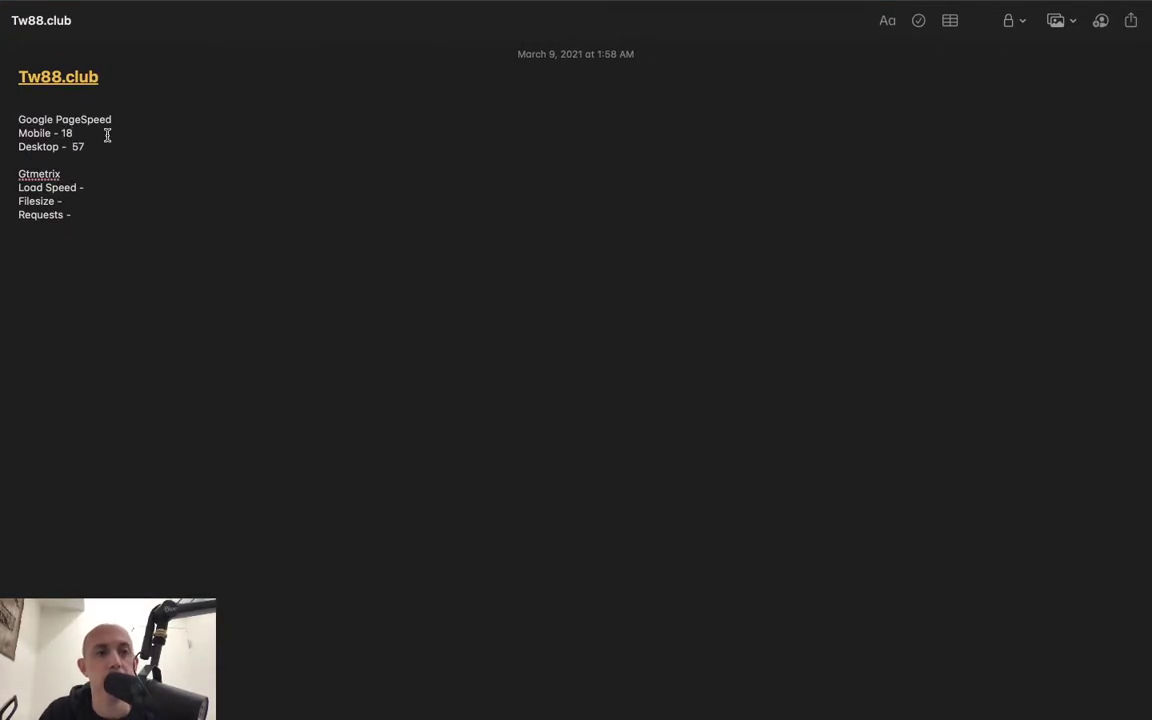
key("ctrl+Left")
key("ctrl+Left")
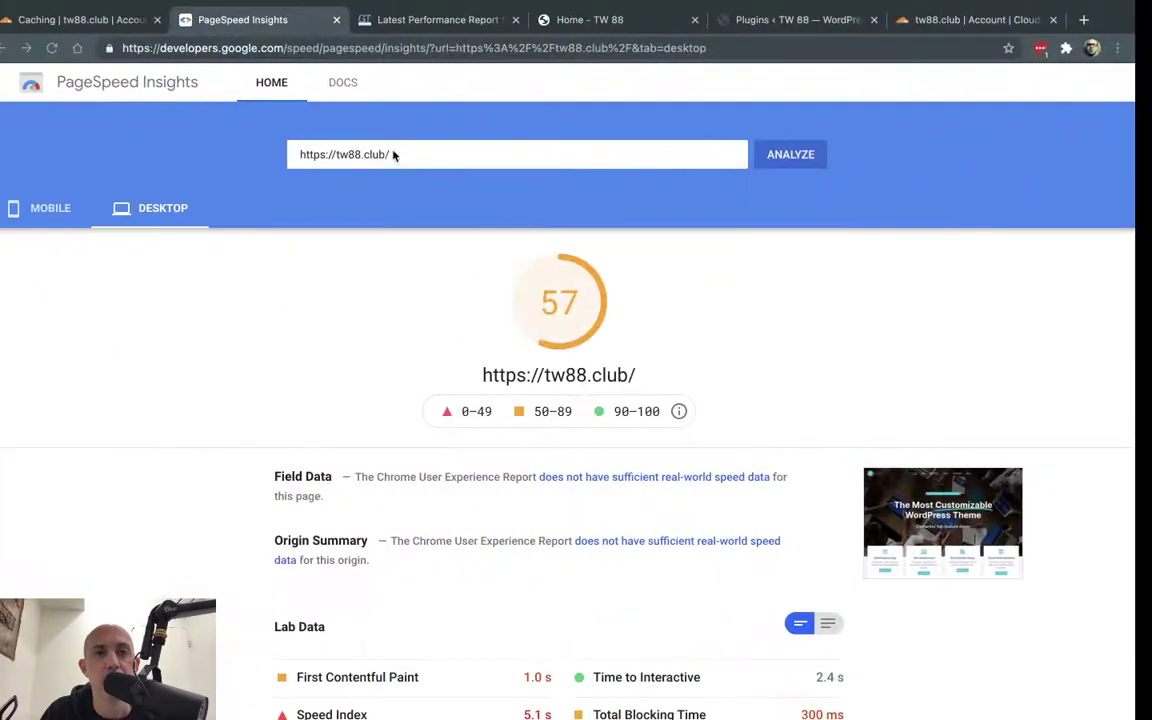
- Record the GTmetrix fully loaded time as Load Speed 6.6 sec in the note
left_click(440, 19)
scroll(755, 306, "down", 2)
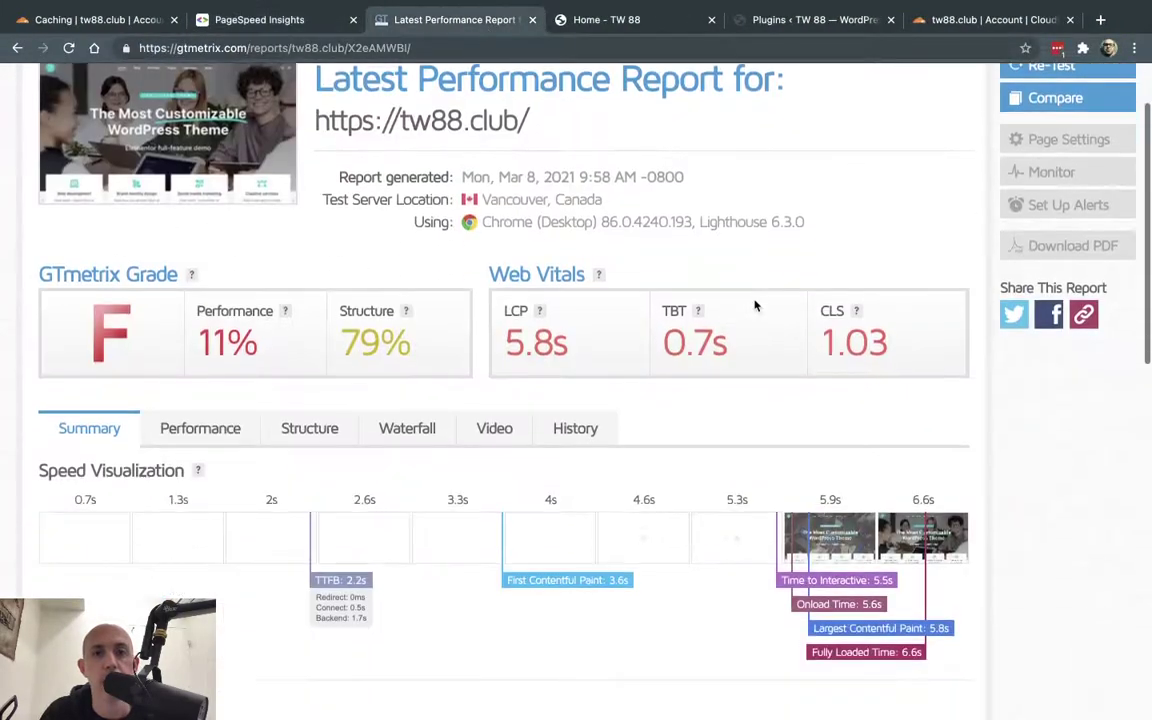
scroll(755, 306, "down", 8)
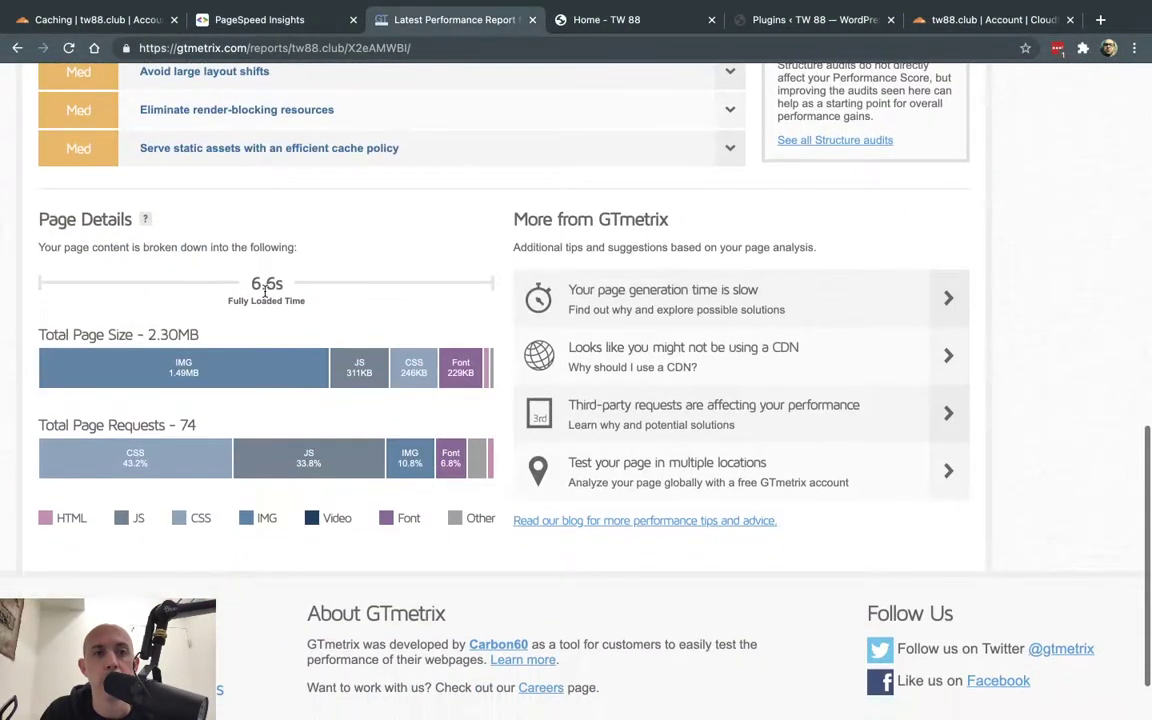
left_click_drag(226, 262, 284, 287)
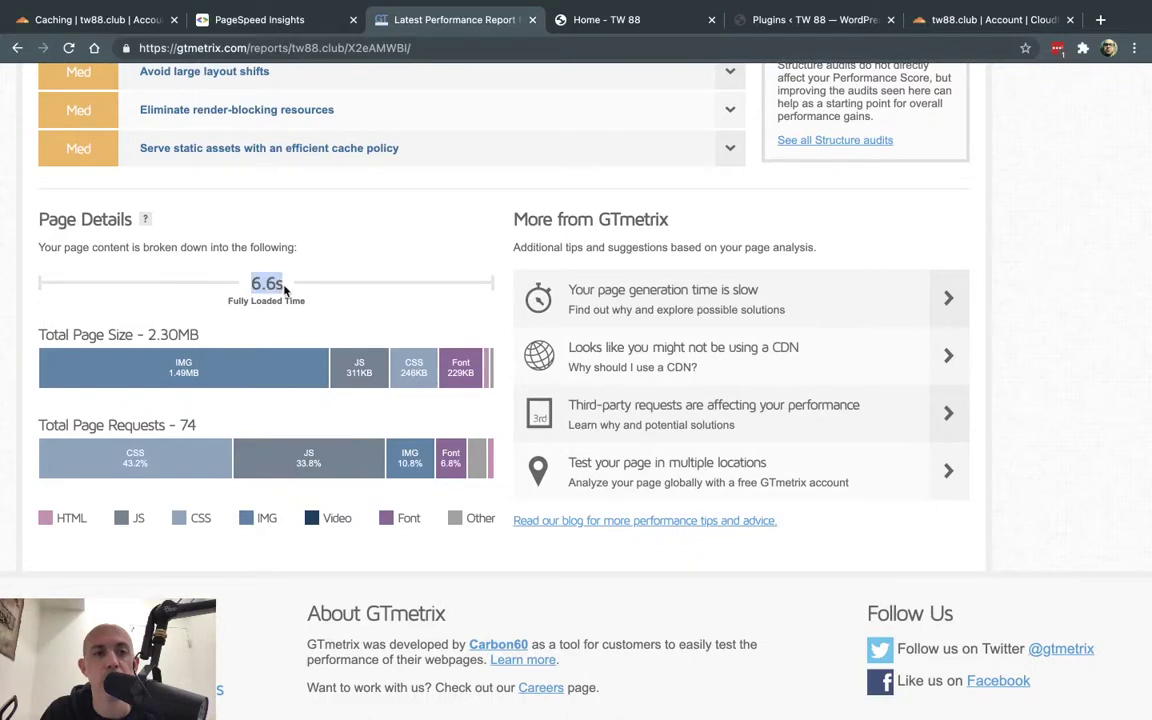
key("ctrl+Right")
key("ctrl+Right")
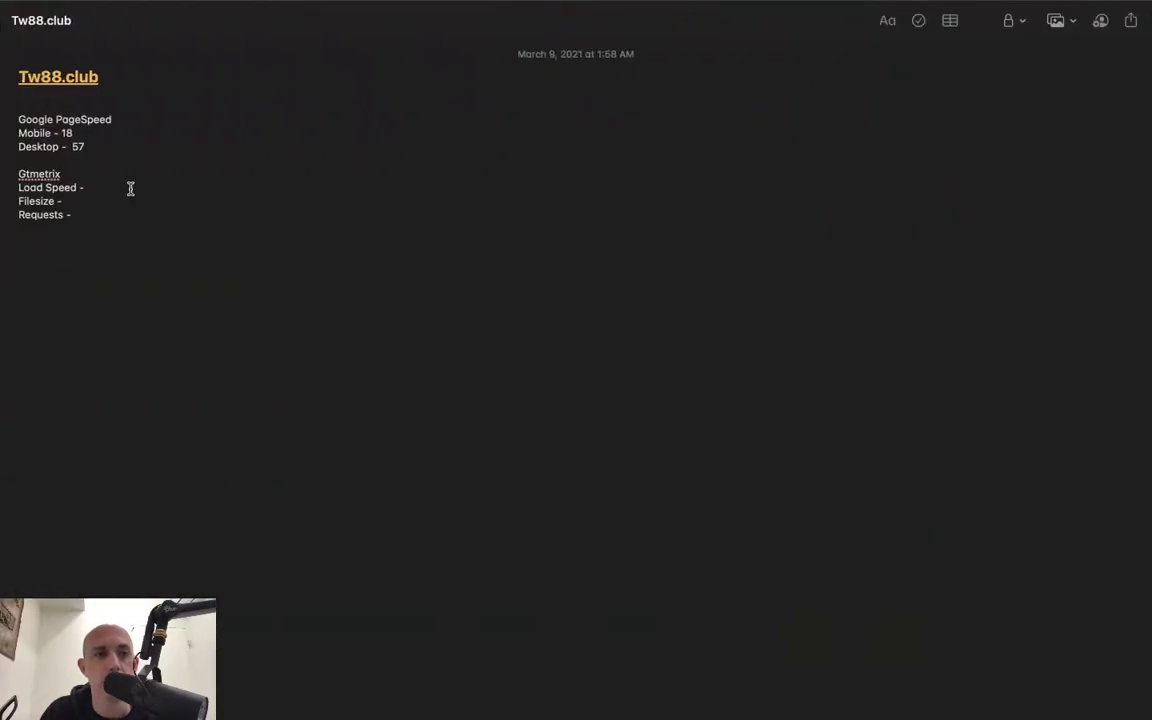
left_click(130, 189)
type("6.6 sec")
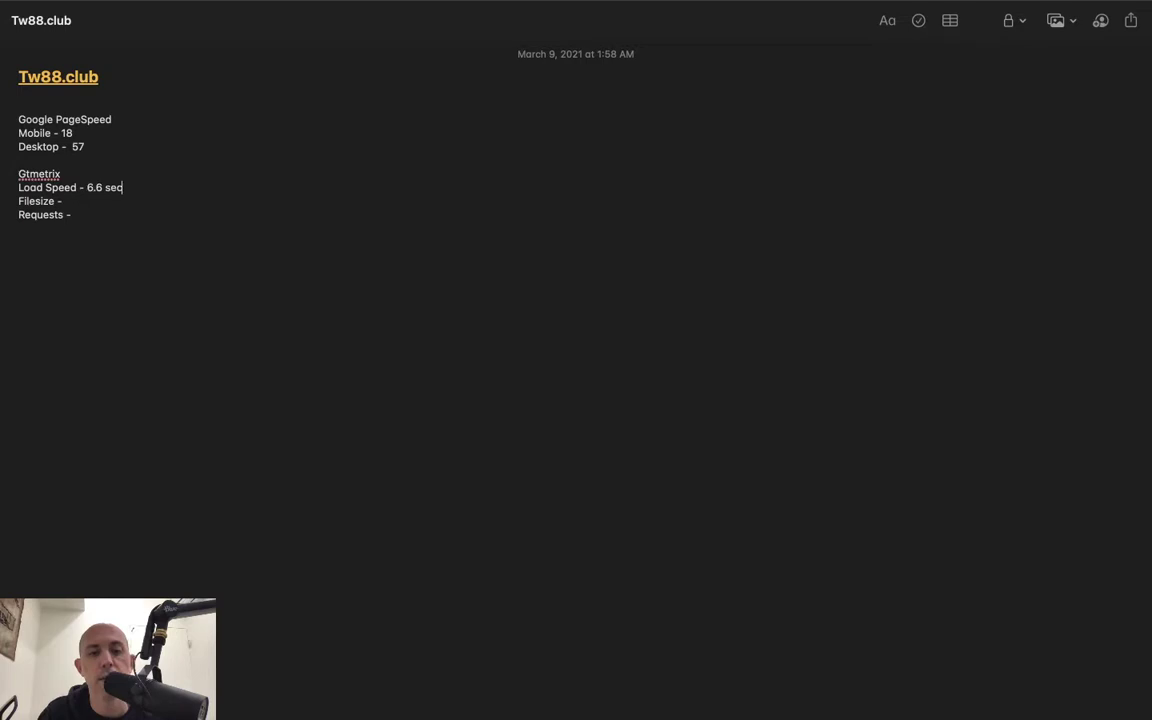
key("ctrl+Left")
key("ctrl+Left")
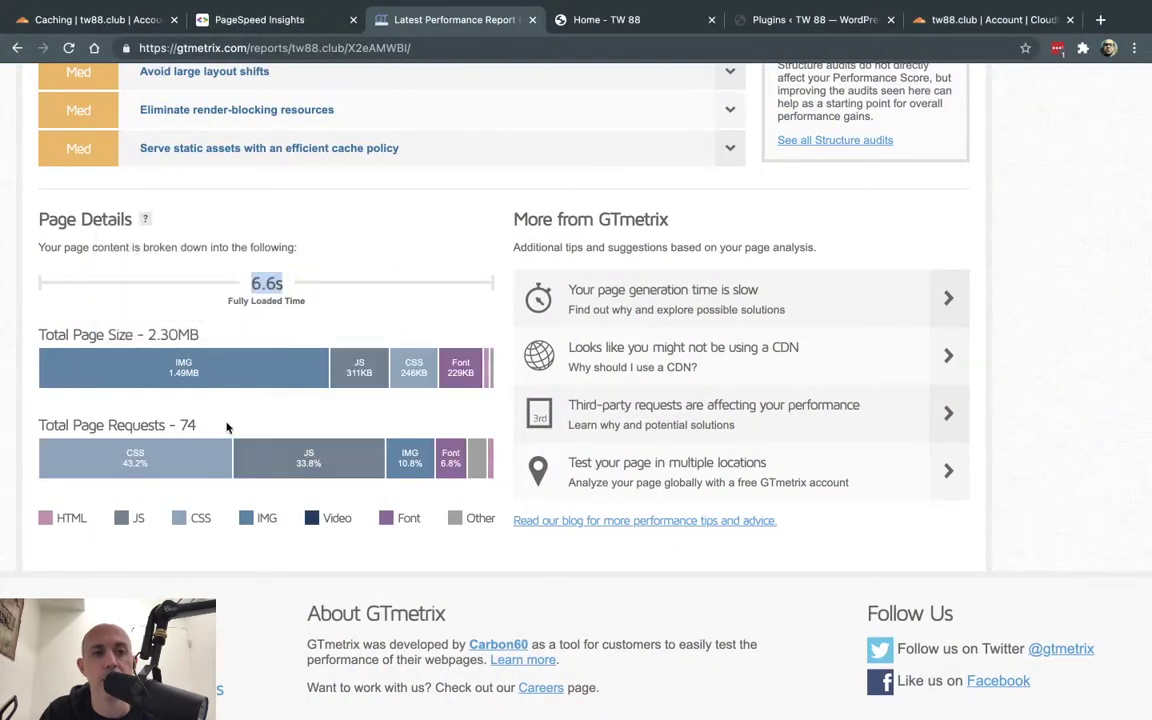
- Fill in Filesize 2.30 mb and Requests 74, then add a -- separator line below
key("ctrl+Right")
key("ctrl+Right")
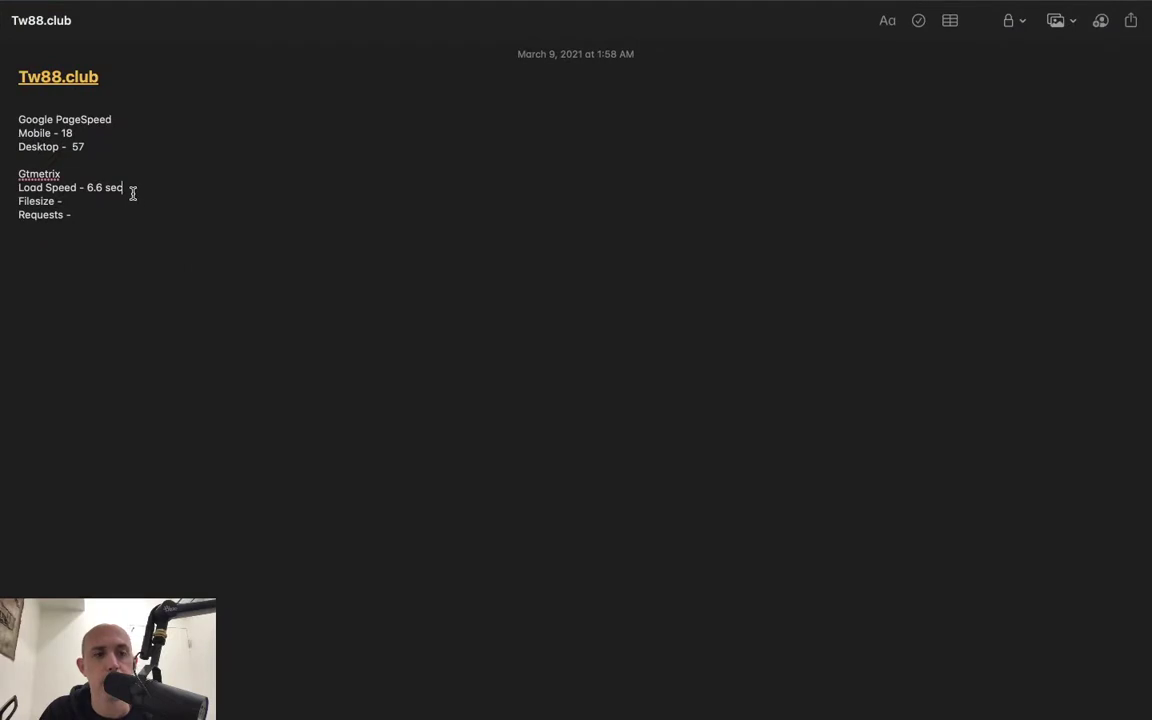
key("Down")
type("2")
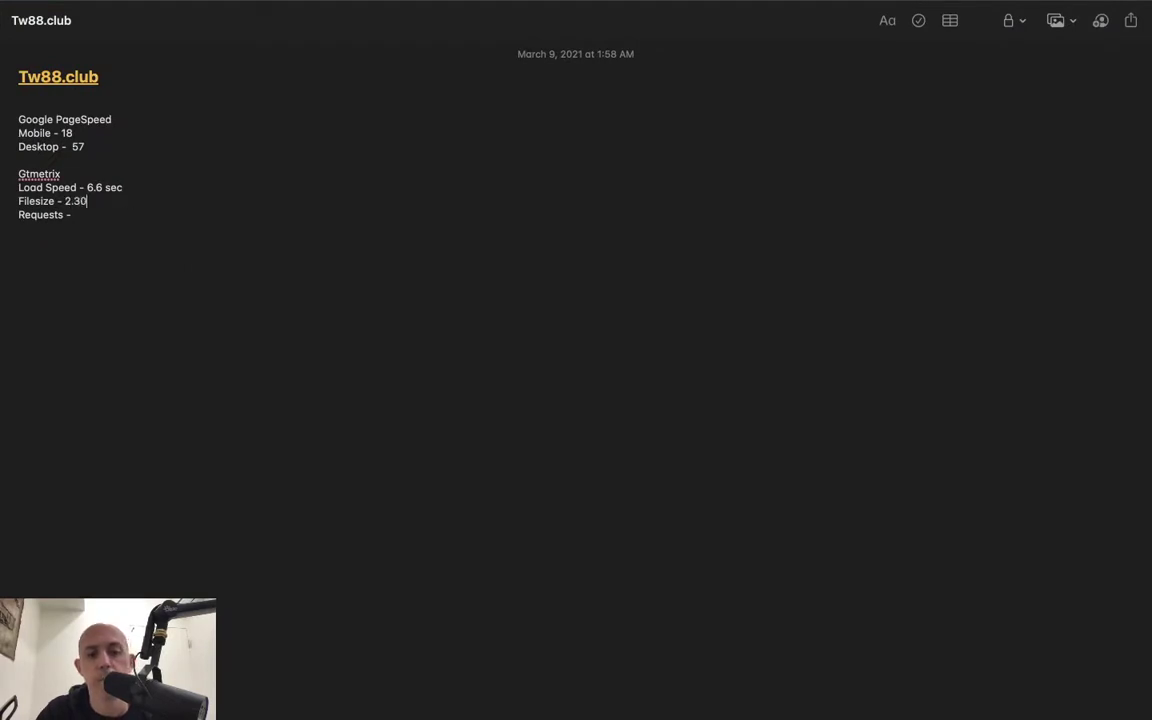
left_click(73, 214)
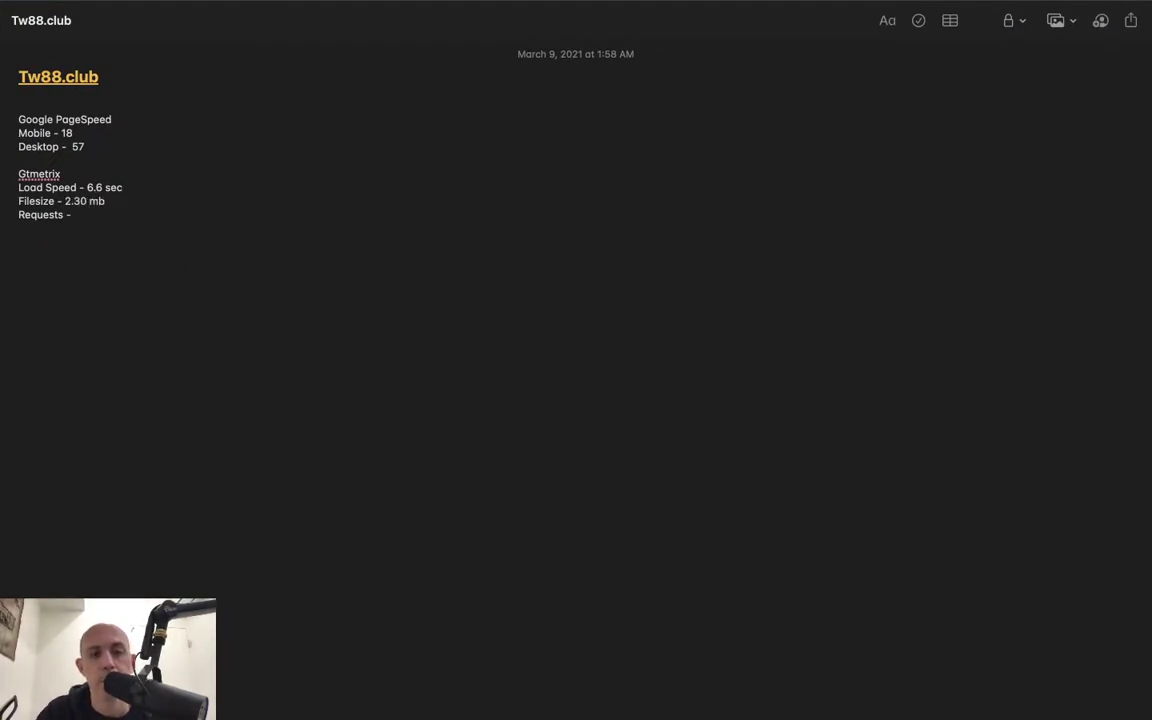
left_click_drag(121, 224, 13, 117)
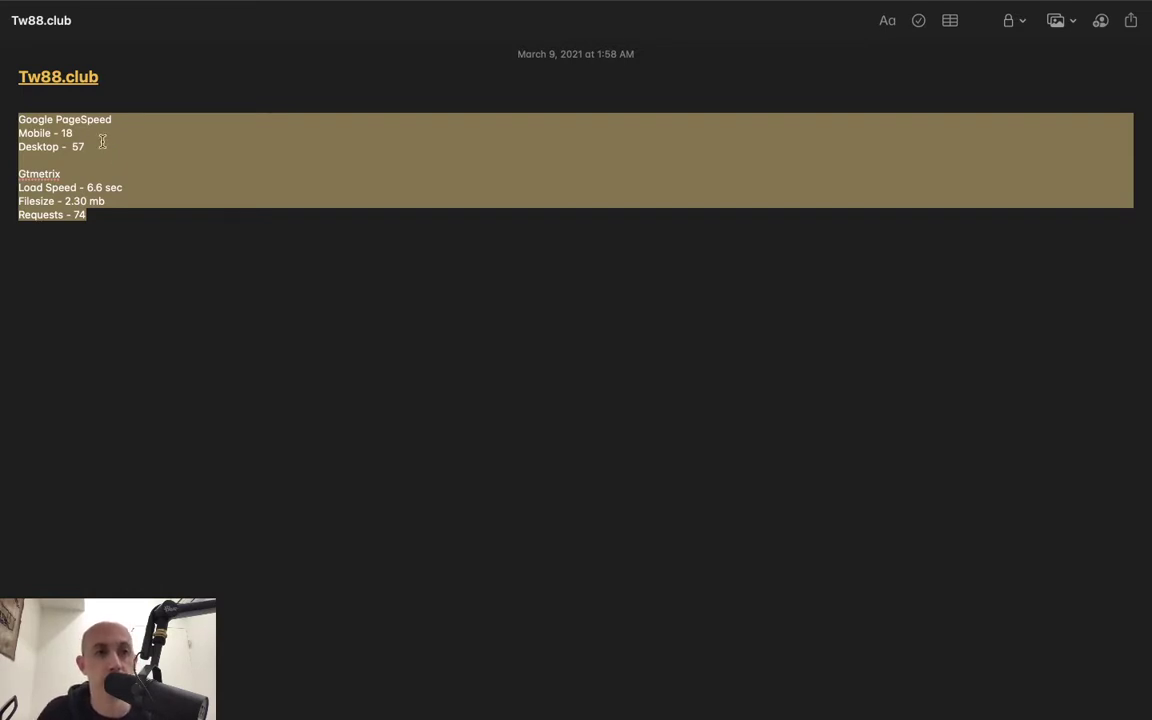
key("Down")
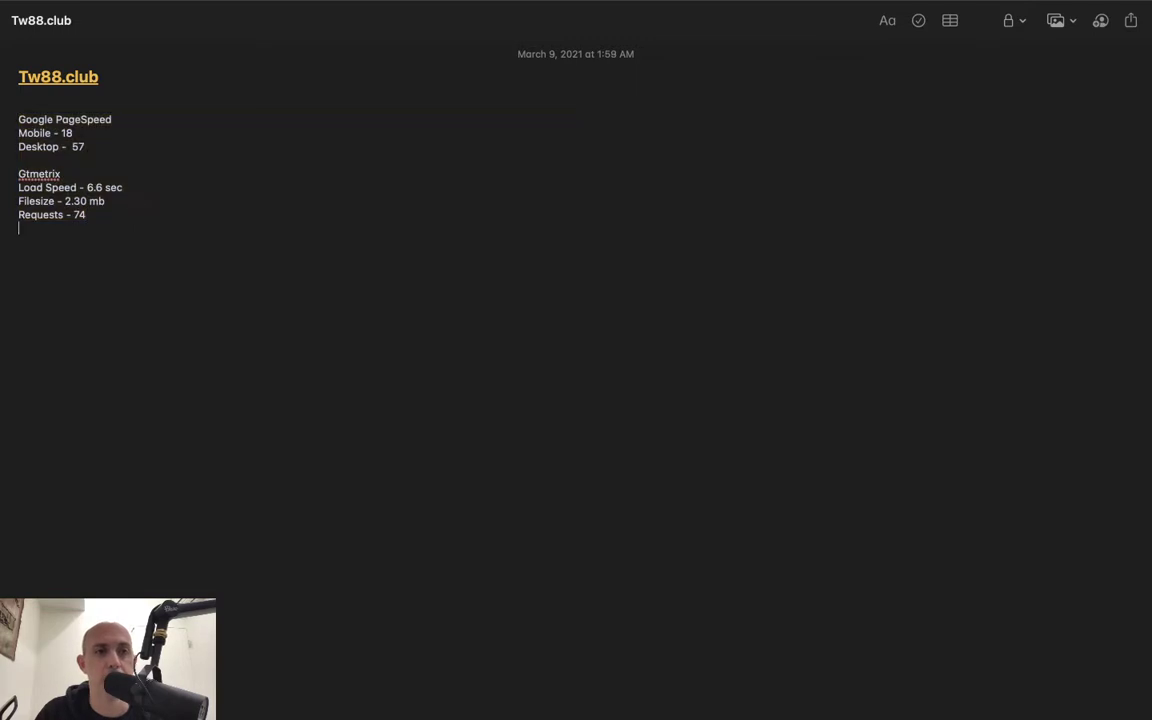
type("---")
key("Return")
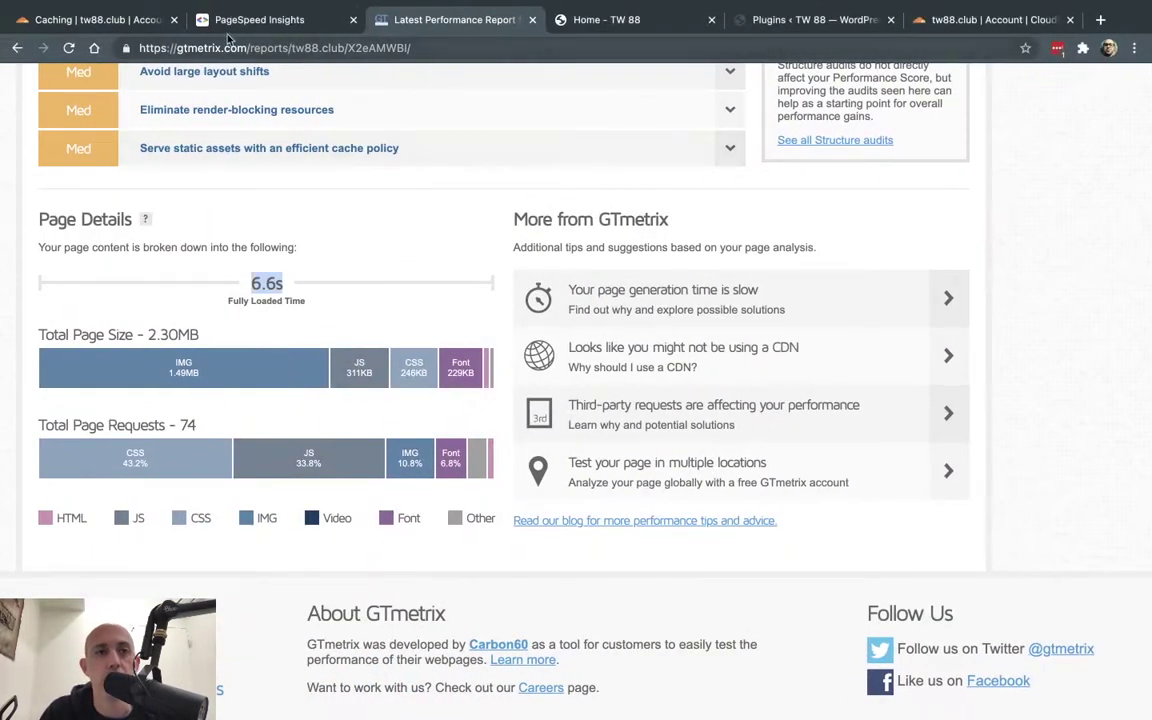
- Show Cloudflare's Caching > Configuration page for tw88.club
left_click(100, 19)
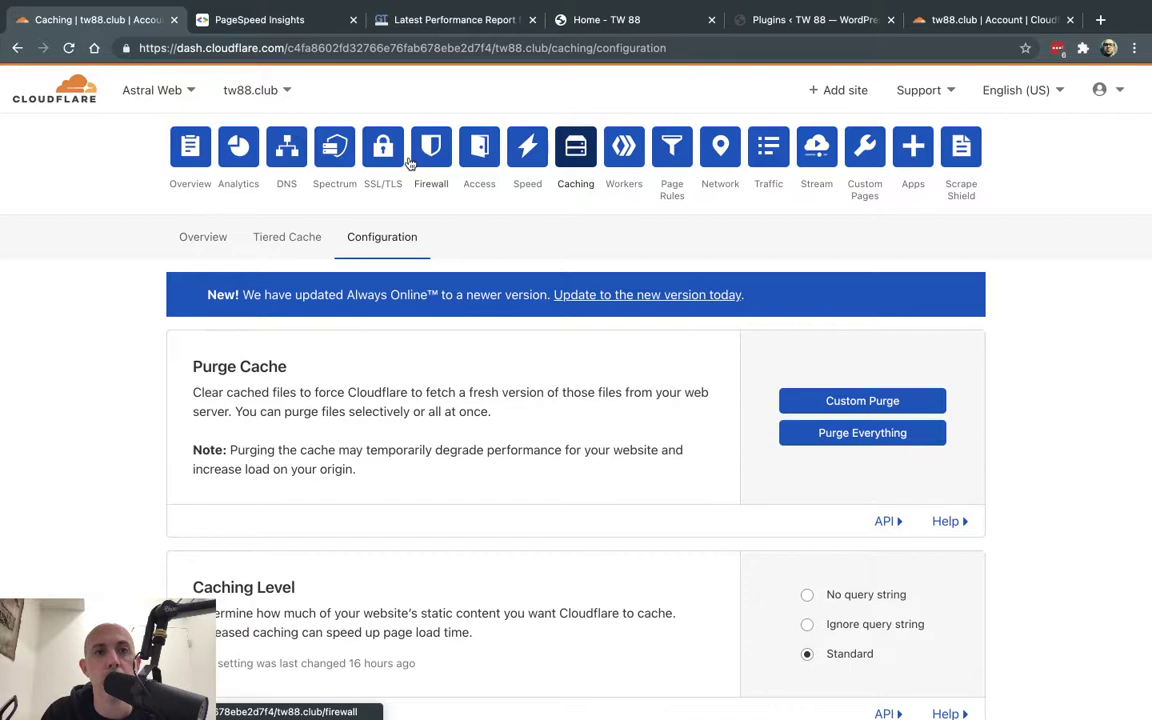
- Switch the tw88.club A record and www CNAME record from DNS only to Proxied and save both
left_click(289, 150)
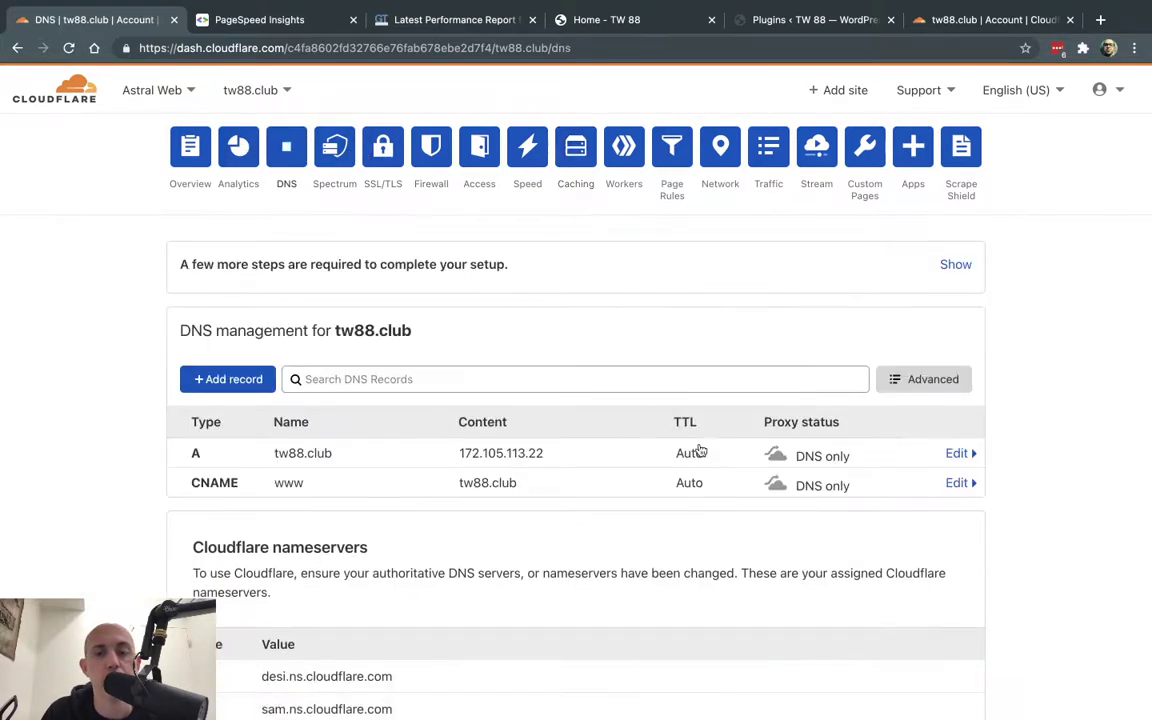
scroll(700, 390, "down", 2)
left_click(780, 366)
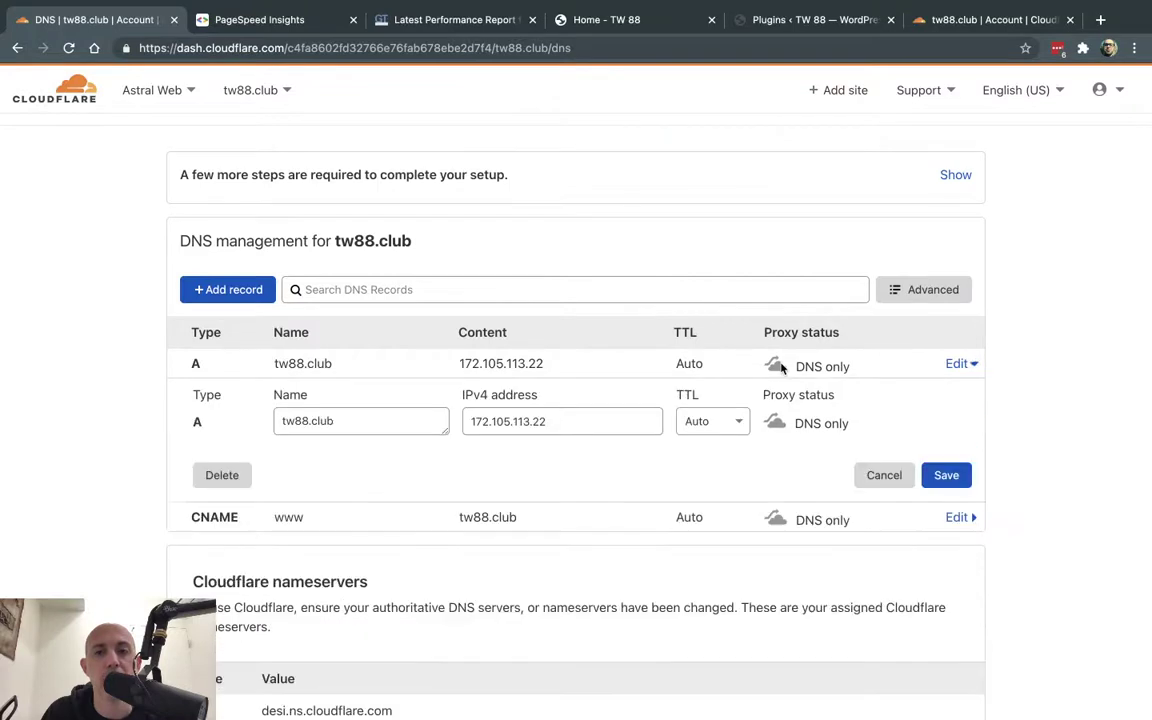
left_click(777, 421)
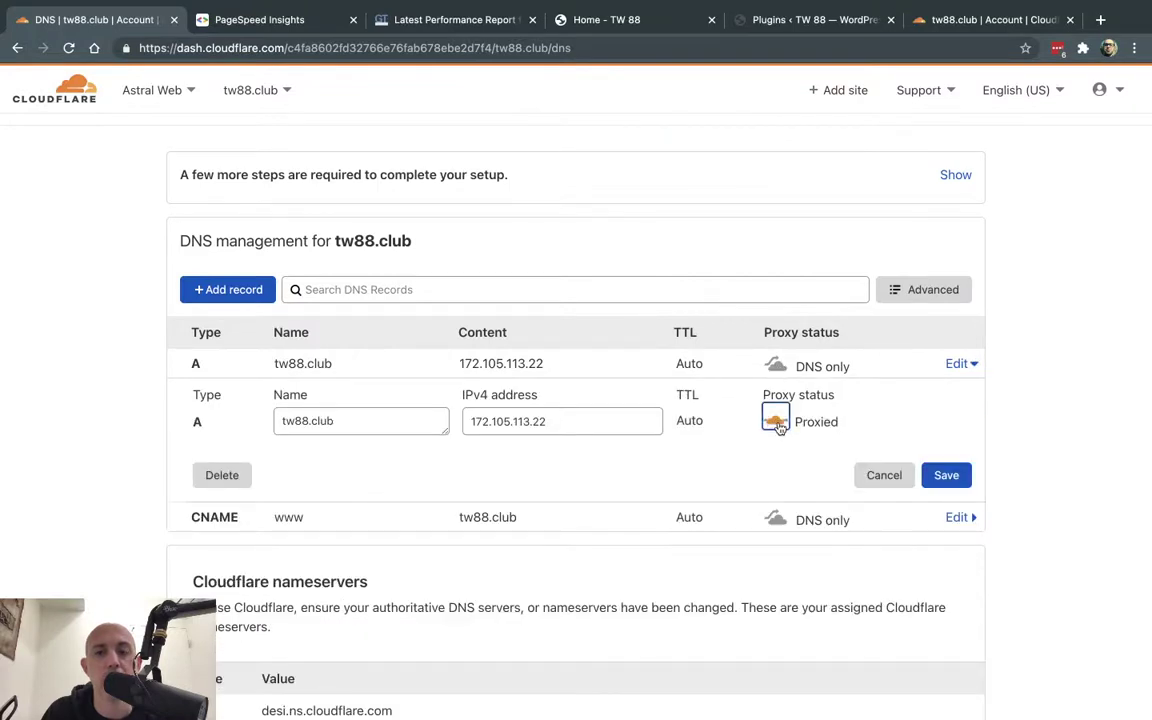
left_click(776, 519)
left_click(777, 578)
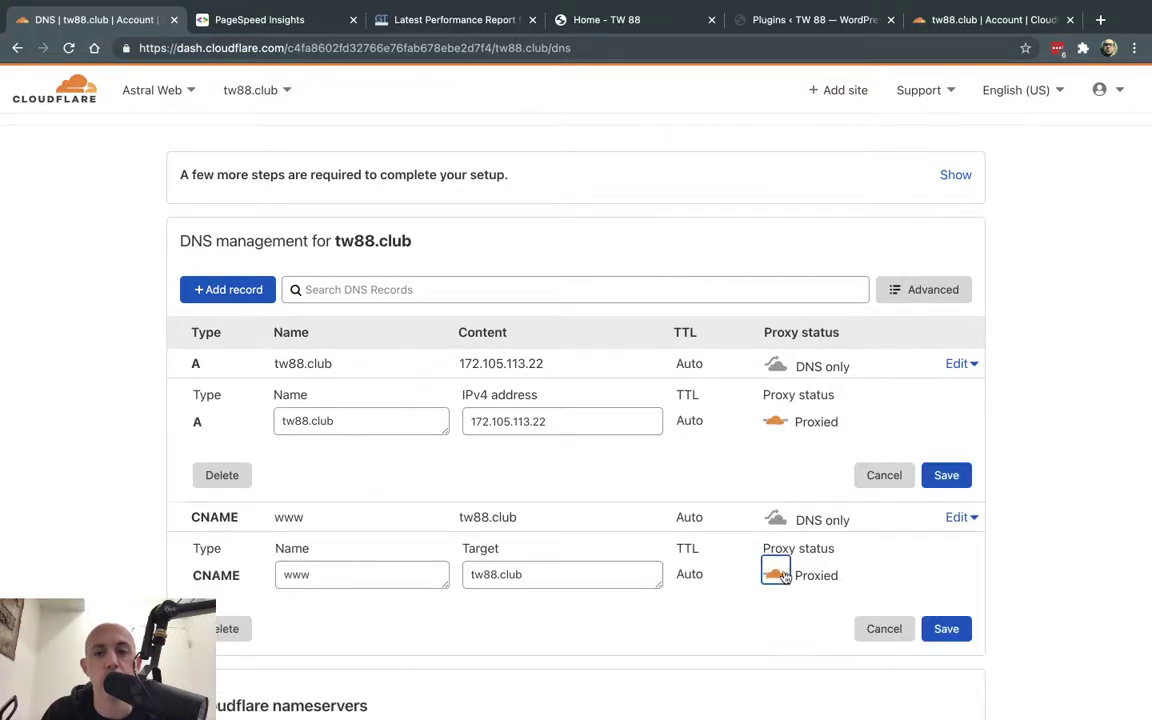
left_click(960, 481)
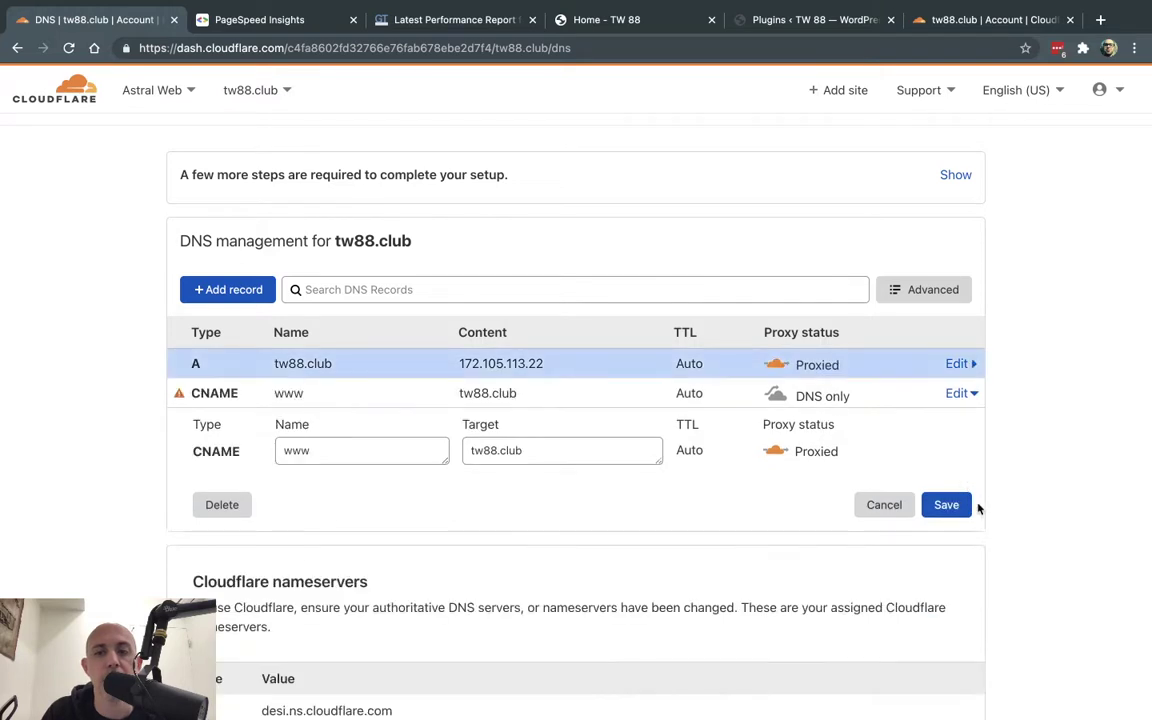
left_click(958, 504)
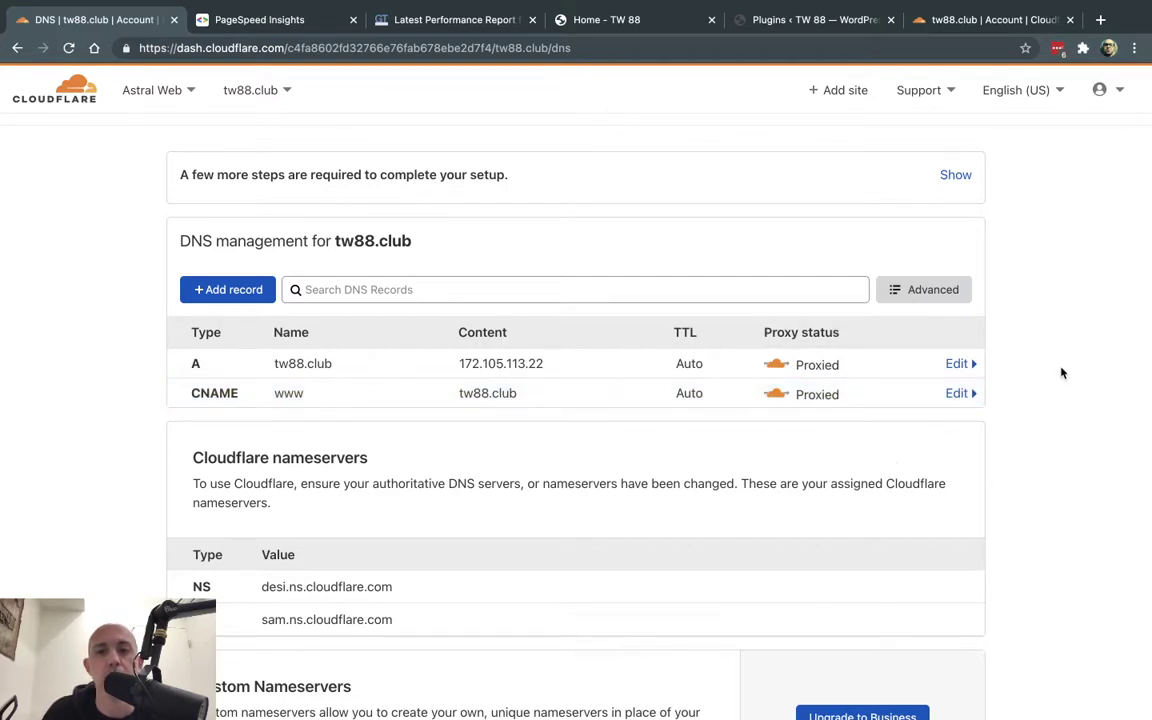
scroll(1062, 373, "up", 2)
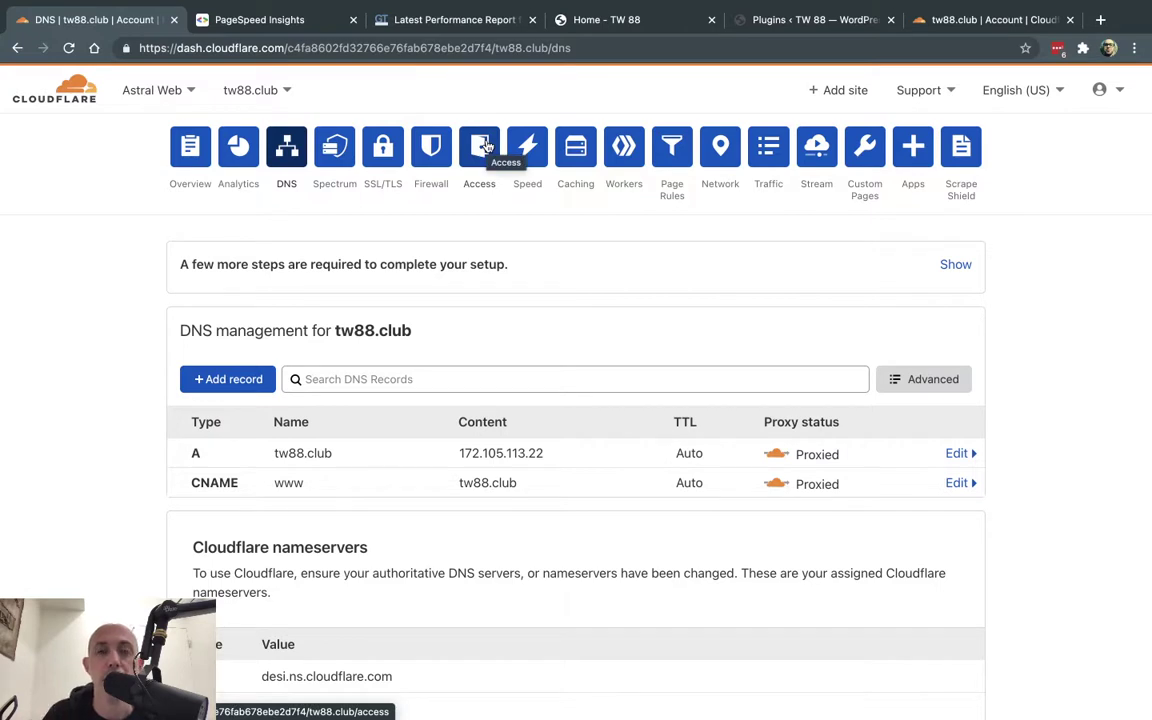
left_click(481, 147)
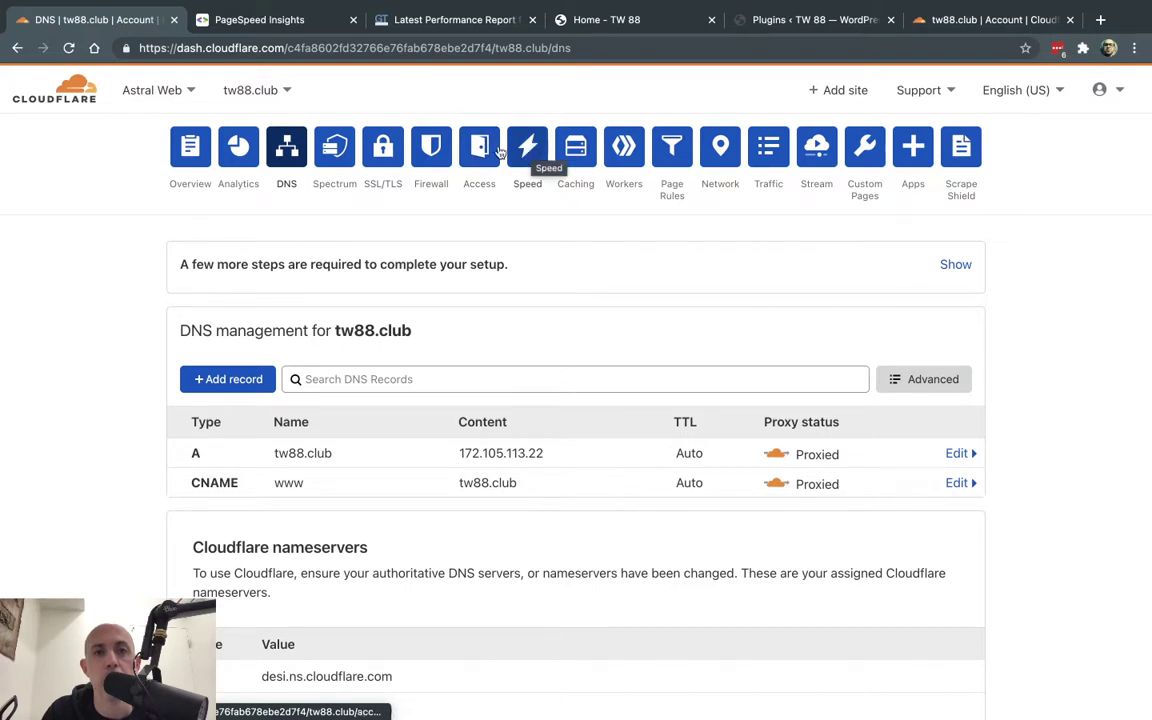
- Open Speed > Optimization and review the Polish, Auto Minify and Brotli settings
left_click(528, 148)
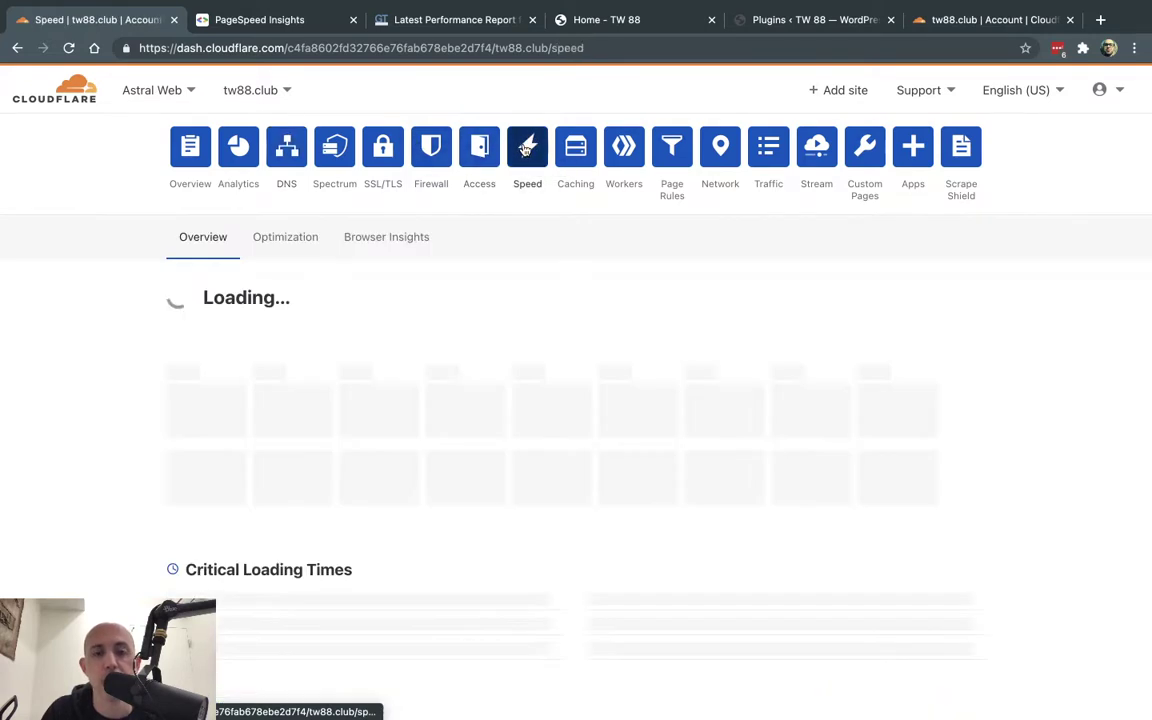
left_click(297, 240)
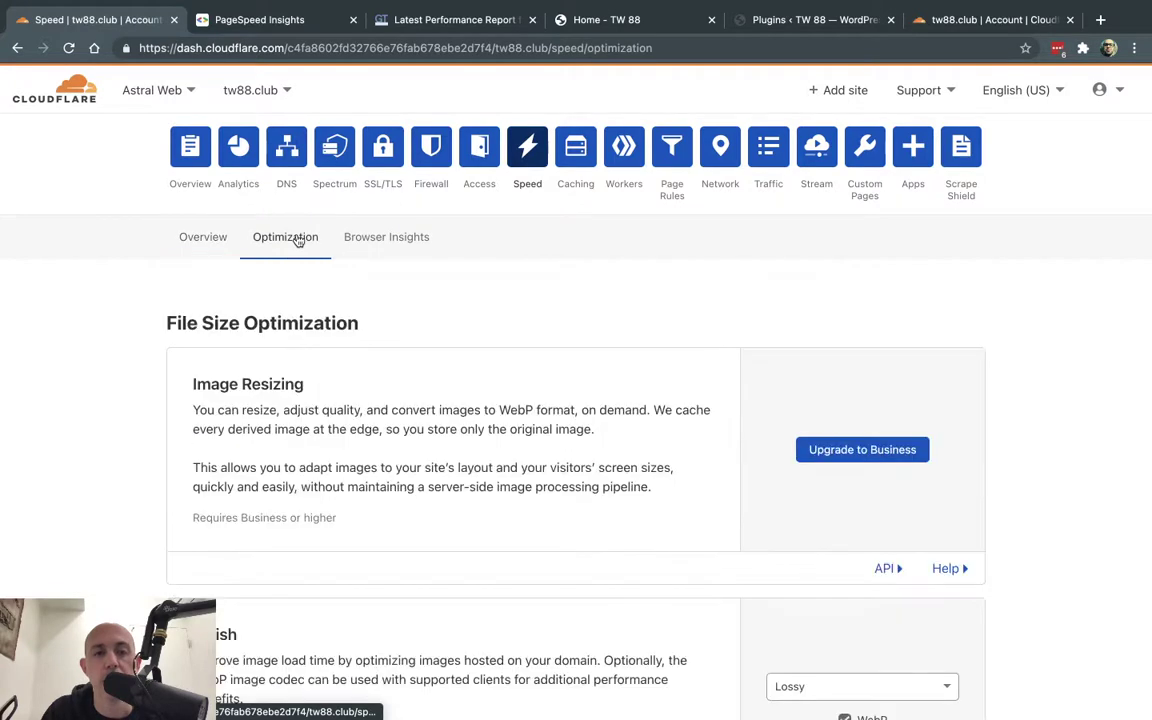
scroll(1067, 340, "down", 5)
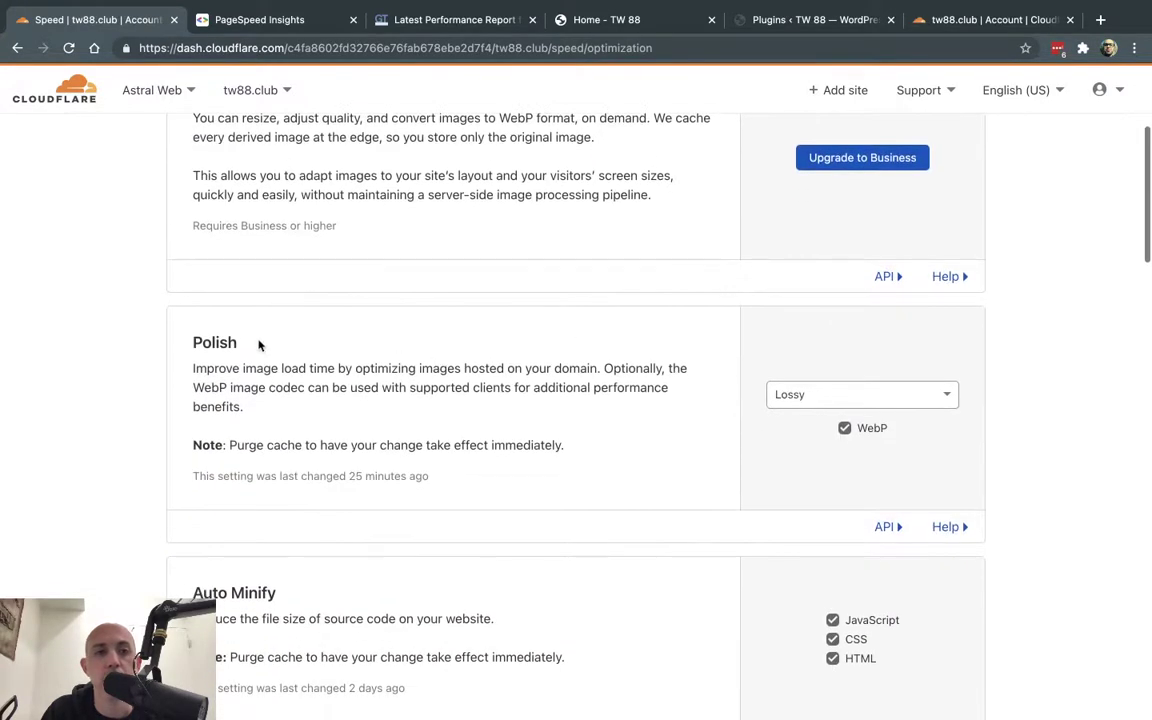
left_click_drag(258, 345, 190, 342)
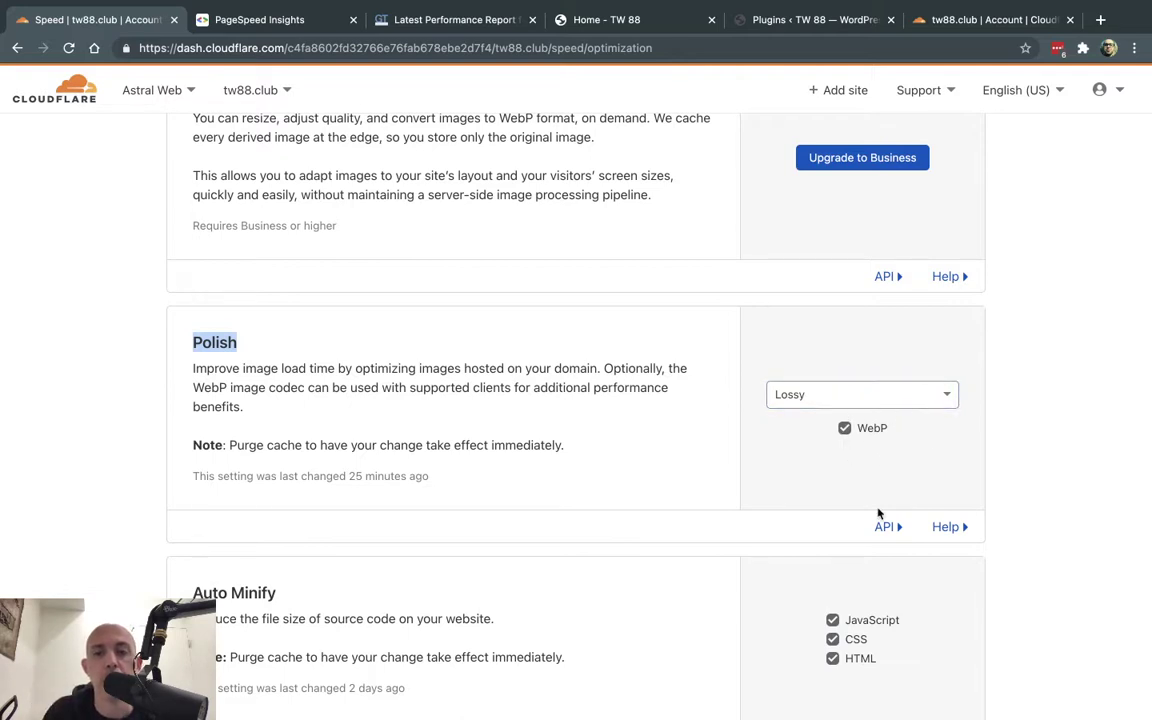
scroll(860, 470, "down", 3)
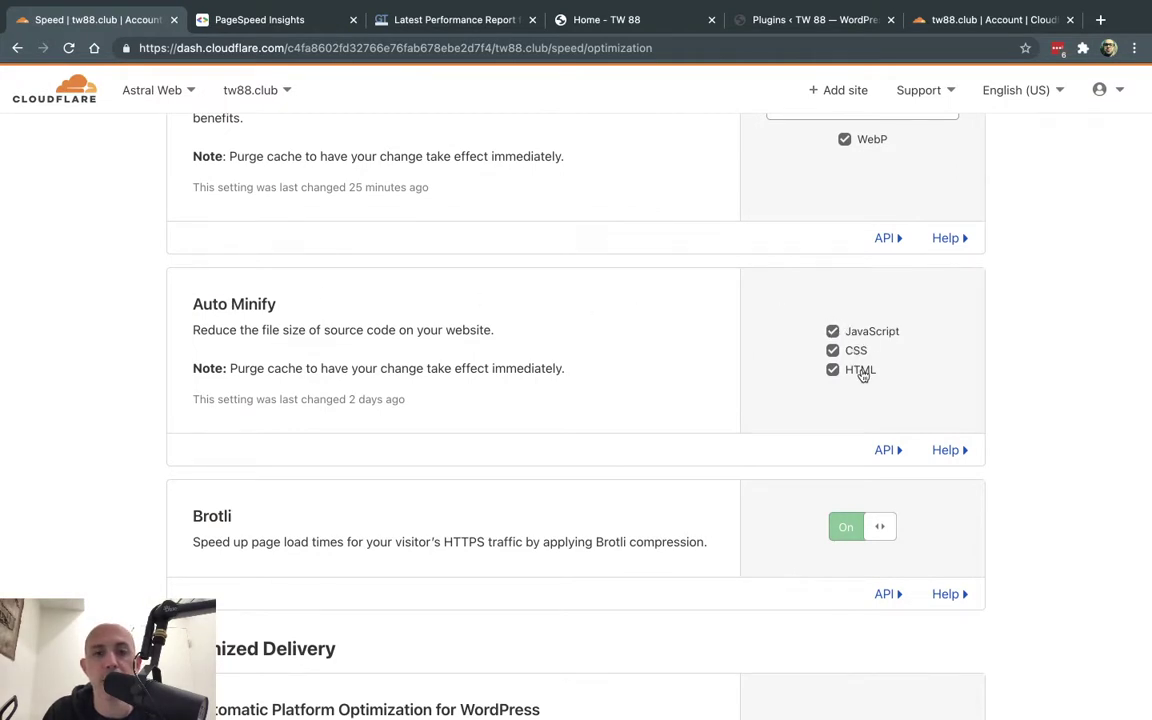
scroll(863, 376, "down", 3)
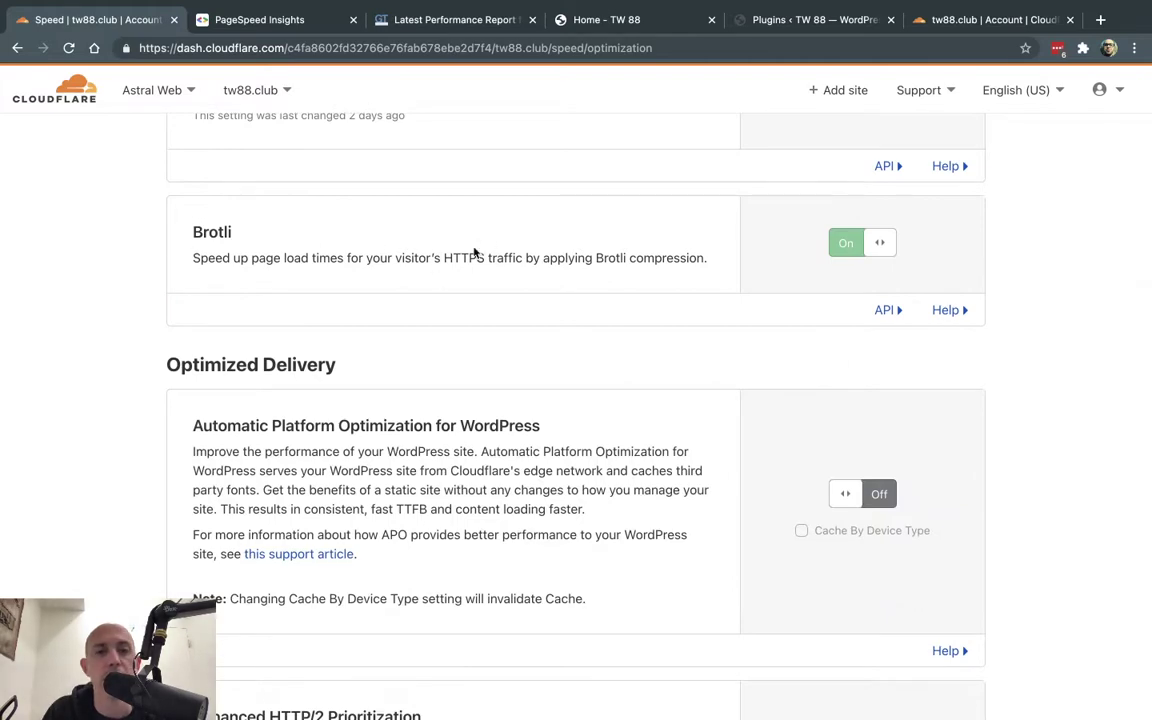
left_click_drag(366, 258, 566, 256)
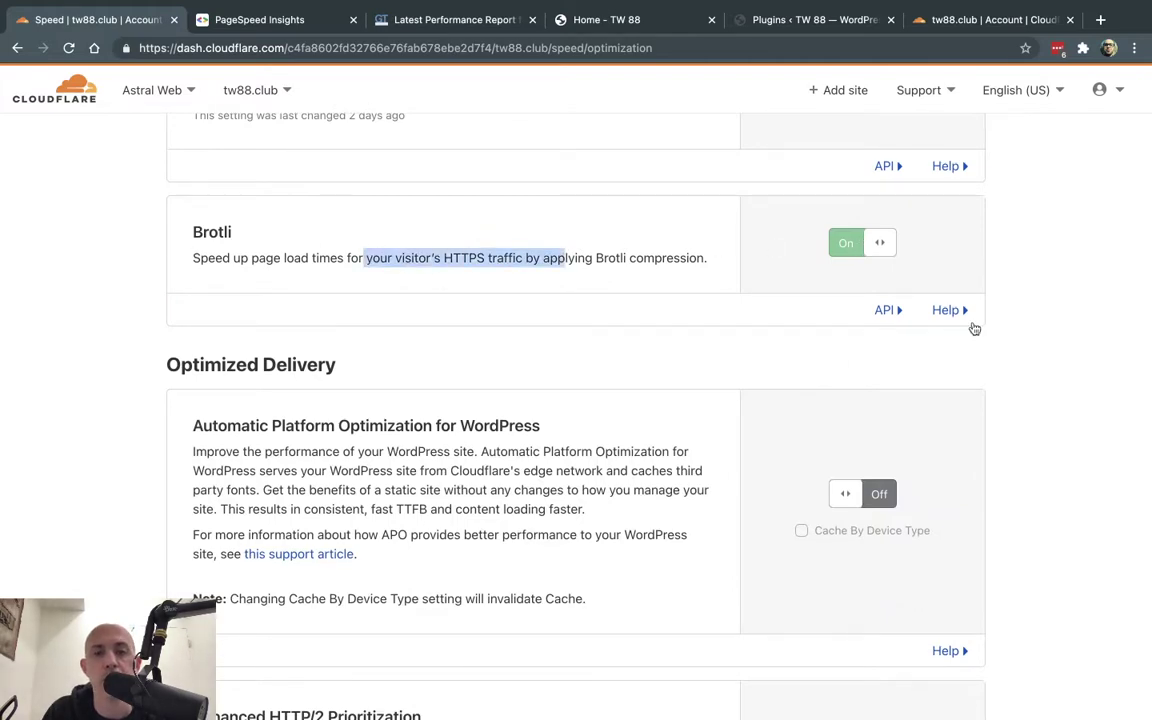
- Review the Automatic Platform Optimization for WordPress card, still off, then go to WordPress Plugins
scroll(1021, 399, "down", 5)
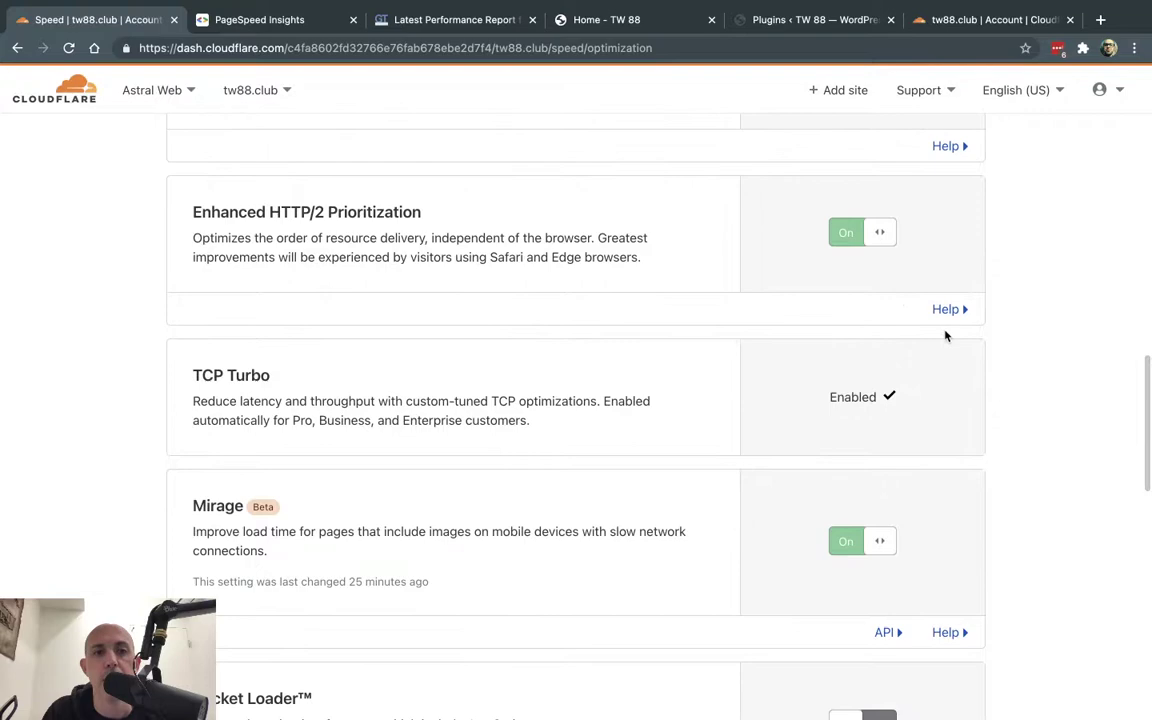
scroll(943, 334, "down", 5)
scroll(1026, 297, "down", 5)
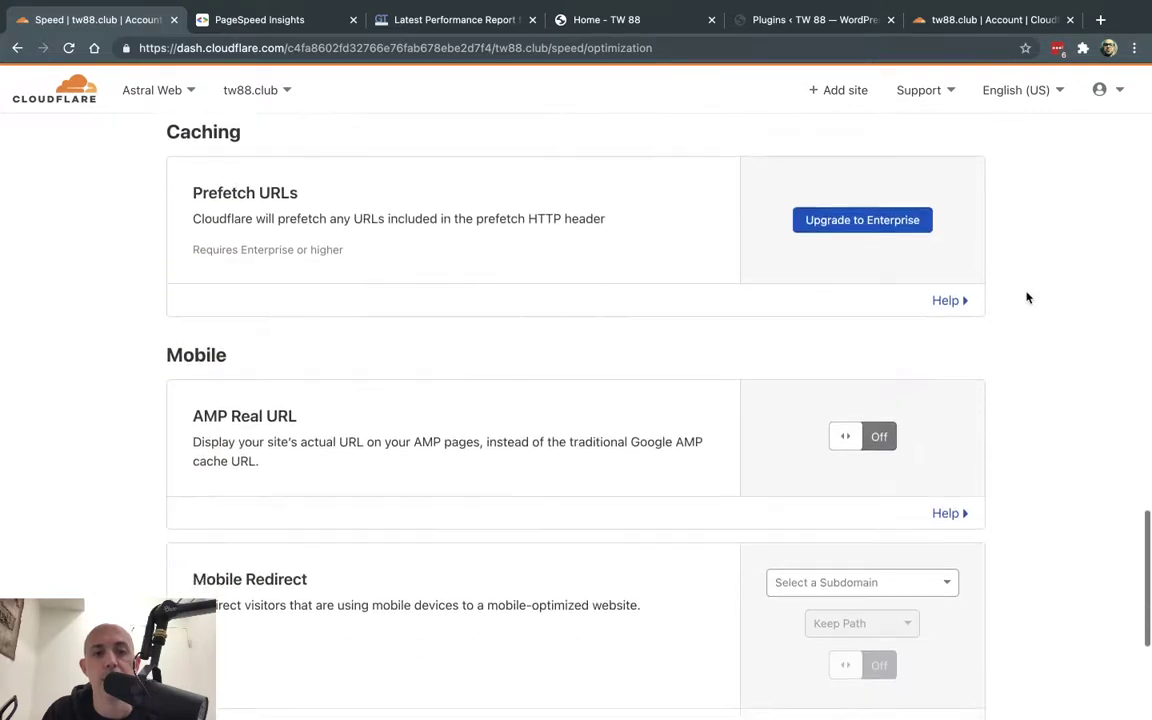
scroll(1026, 297, "up", 9)
scroll(1026, 297, "up", 6)
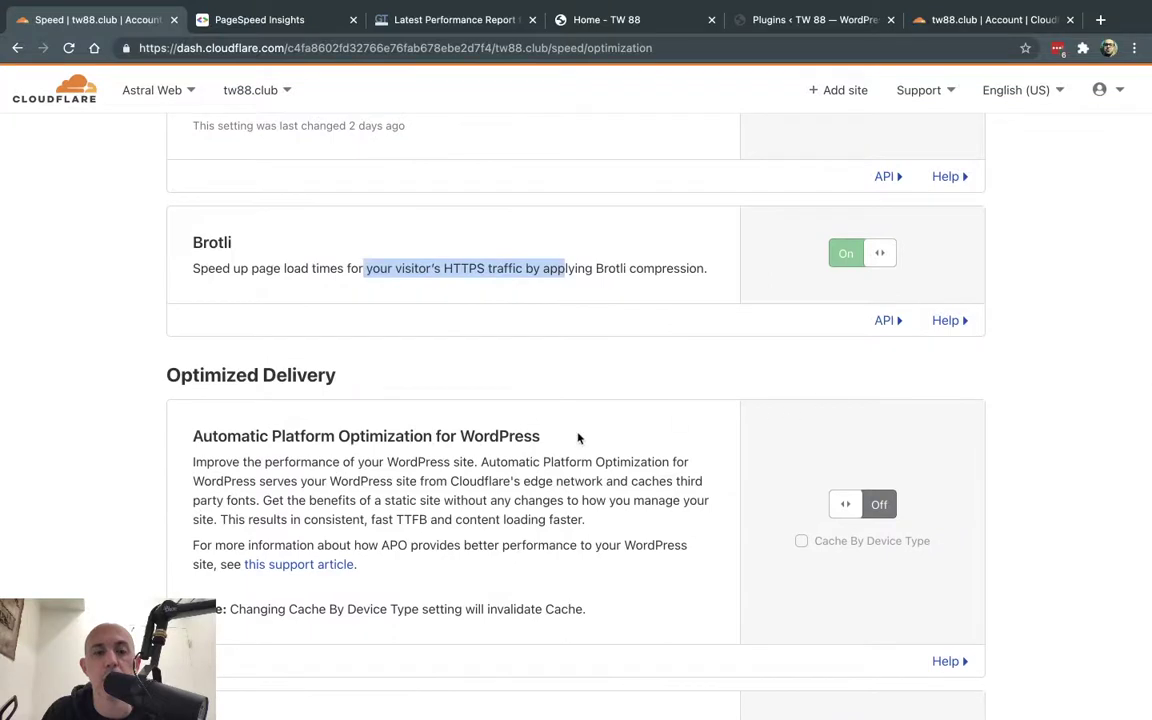
triple_click(556, 440)
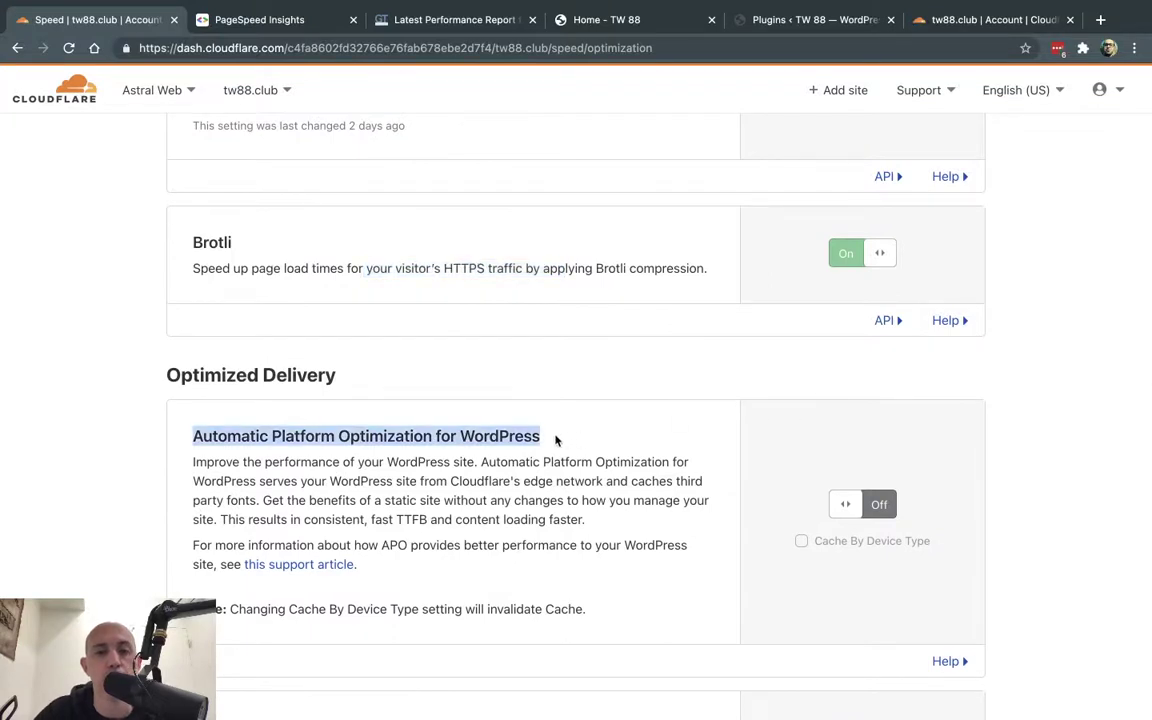
left_click(680, 461)
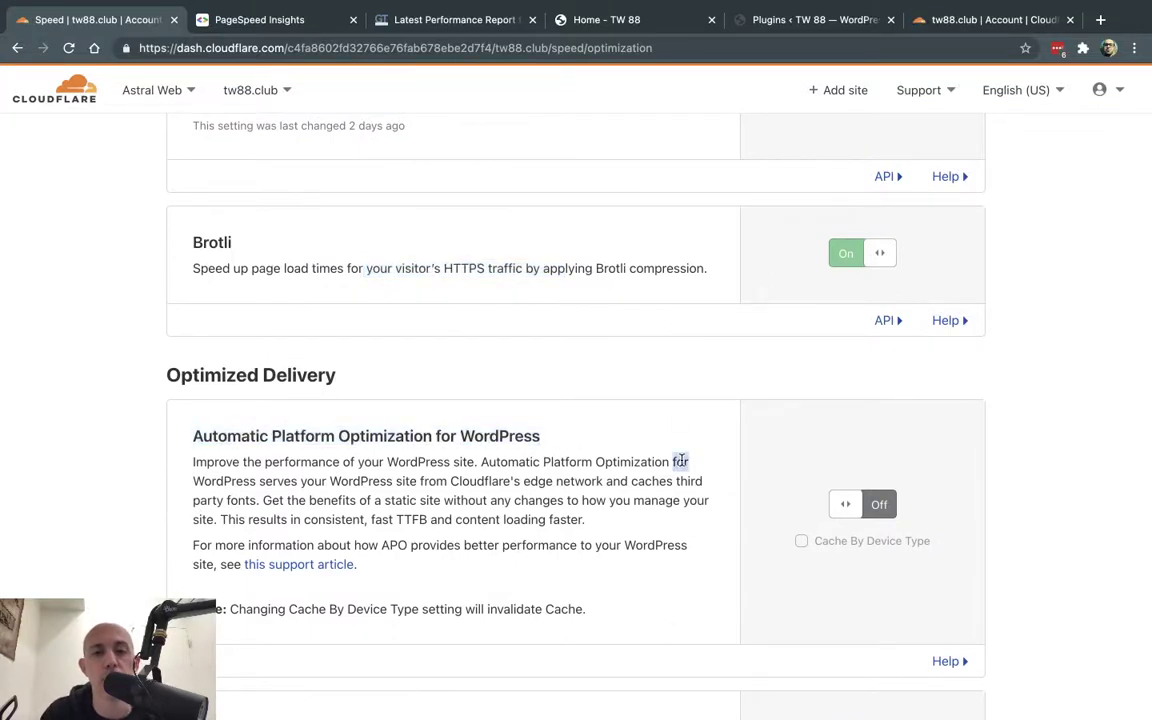
left_click(517, 455)
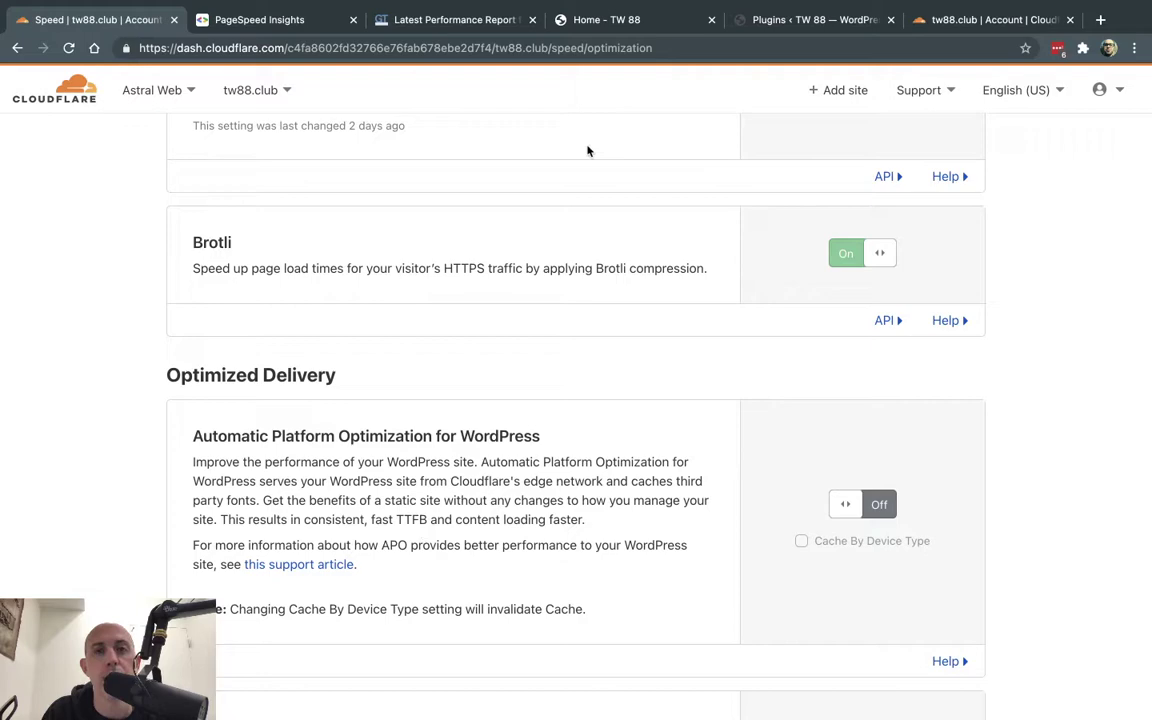
left_click(760, 20)
- Activate the Cloudflare plugin and open its settings page
scroll(375, 462, "down", 2)
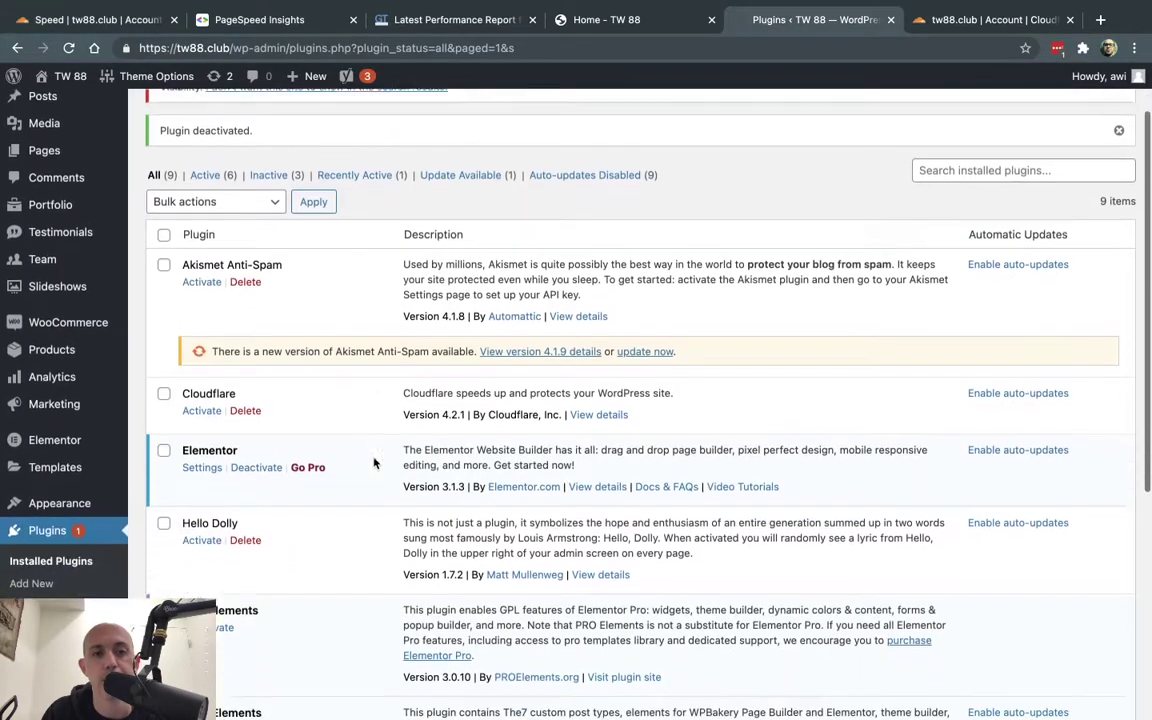
scroll(375, 462, "down", 1)
left_click_drag(181, 338, 234, 338)
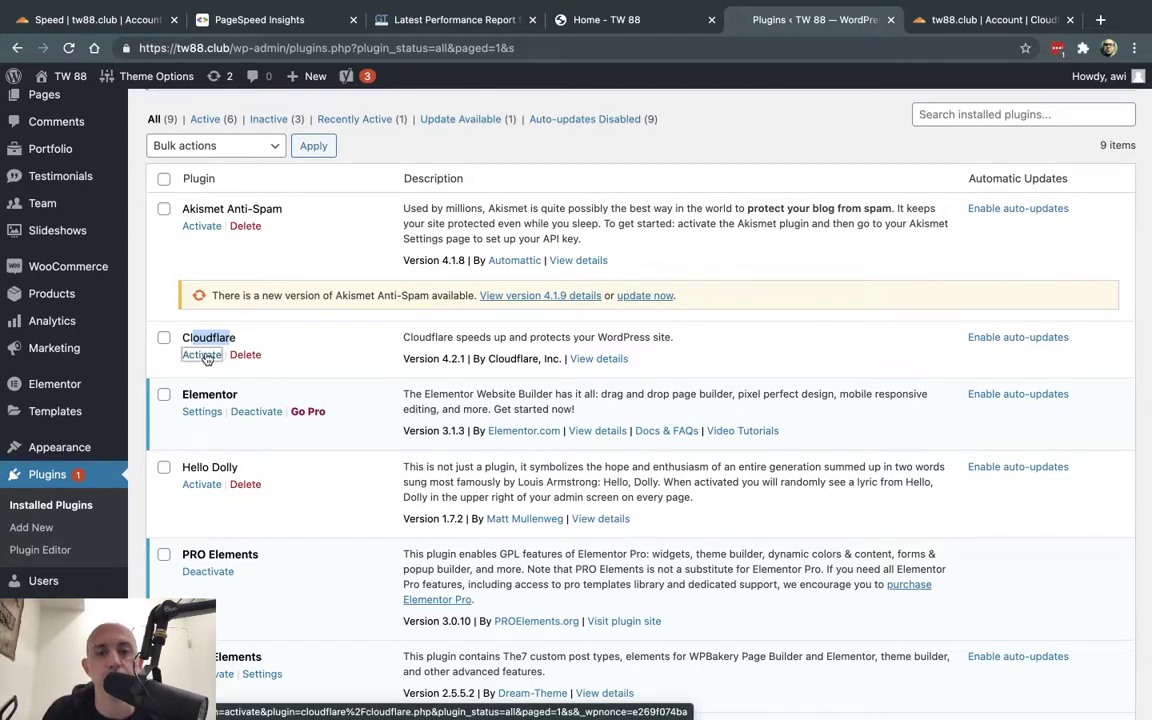
left_click(203, 355)
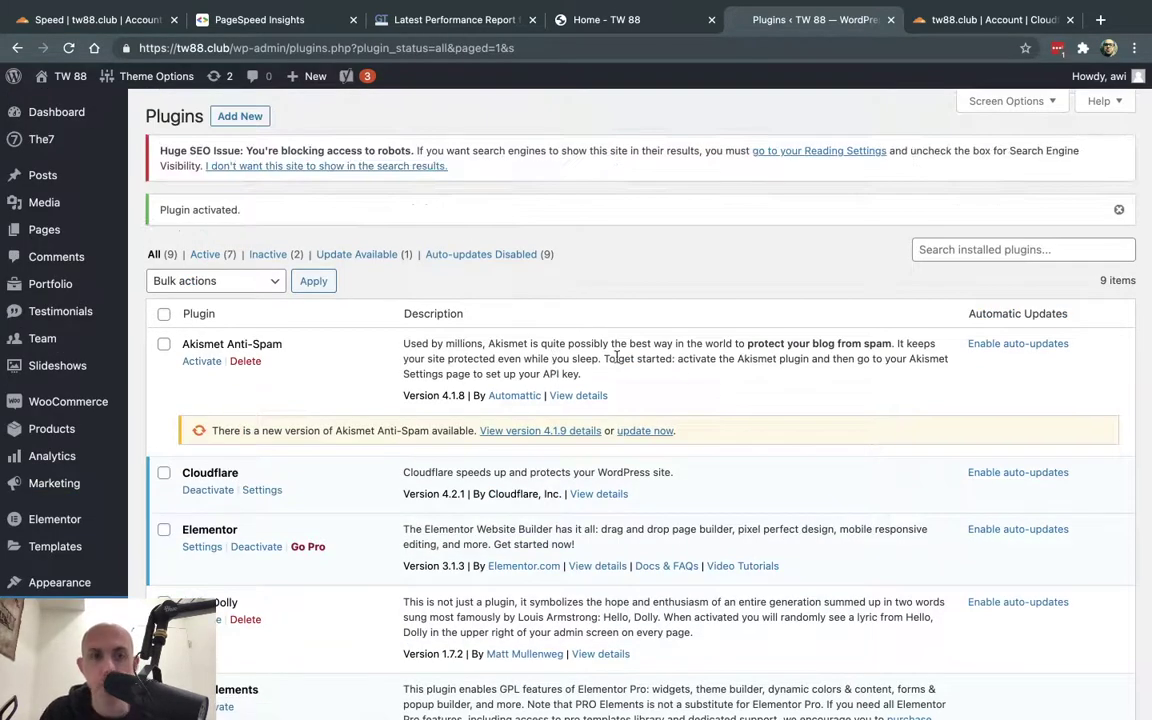
scroll(381, 508, "down", 3)
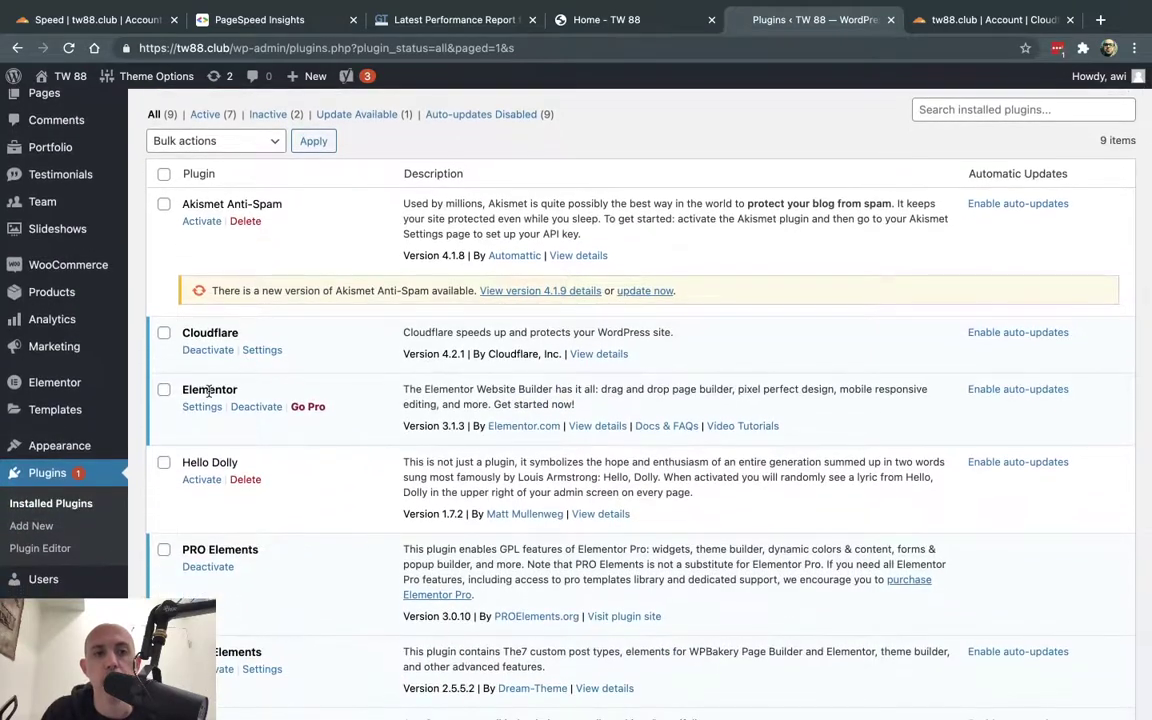
left_click(262, 350)
- Choose sign-in with an existing account, enter the account e-mail, and open the API key link
scroll(95, 600, "down", 5)
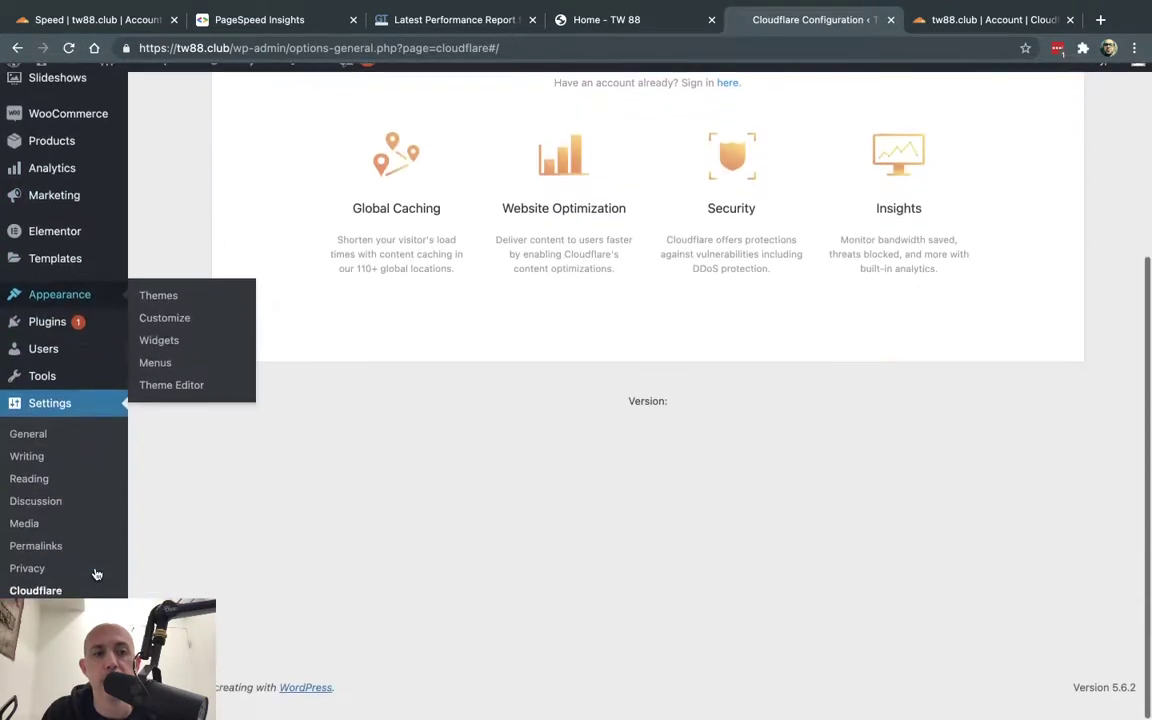
scroll(432, 432, "up", 3)
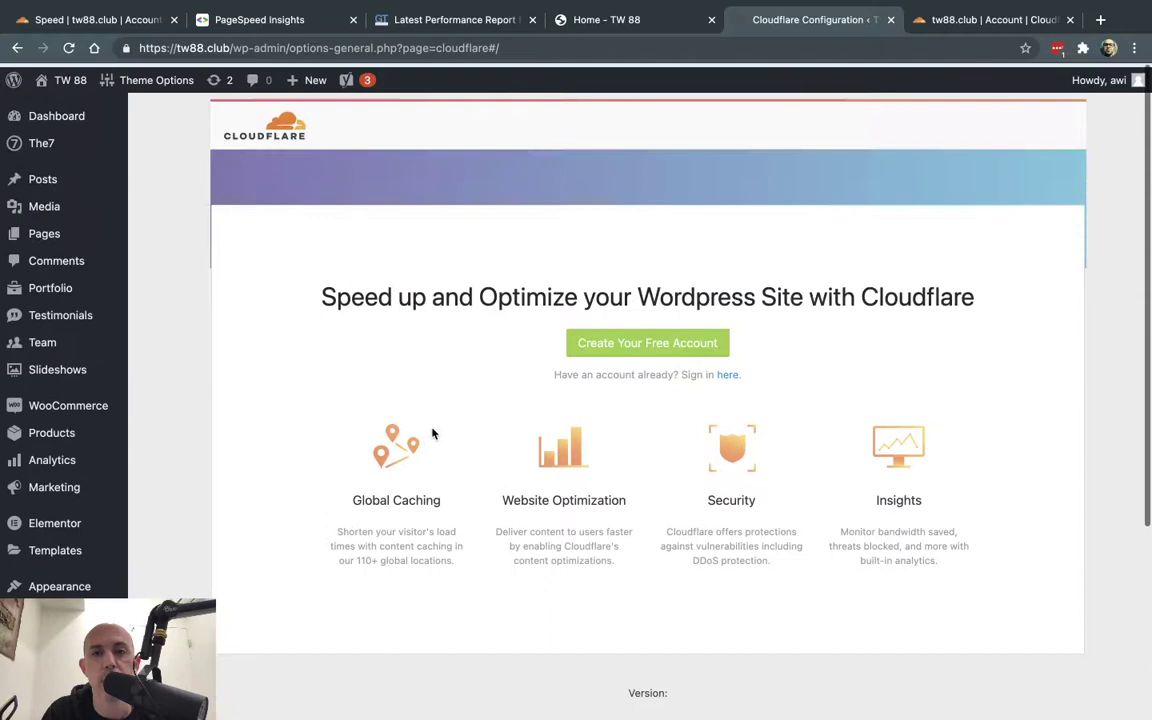
left_click(727, 372)
left_click(663, 304)
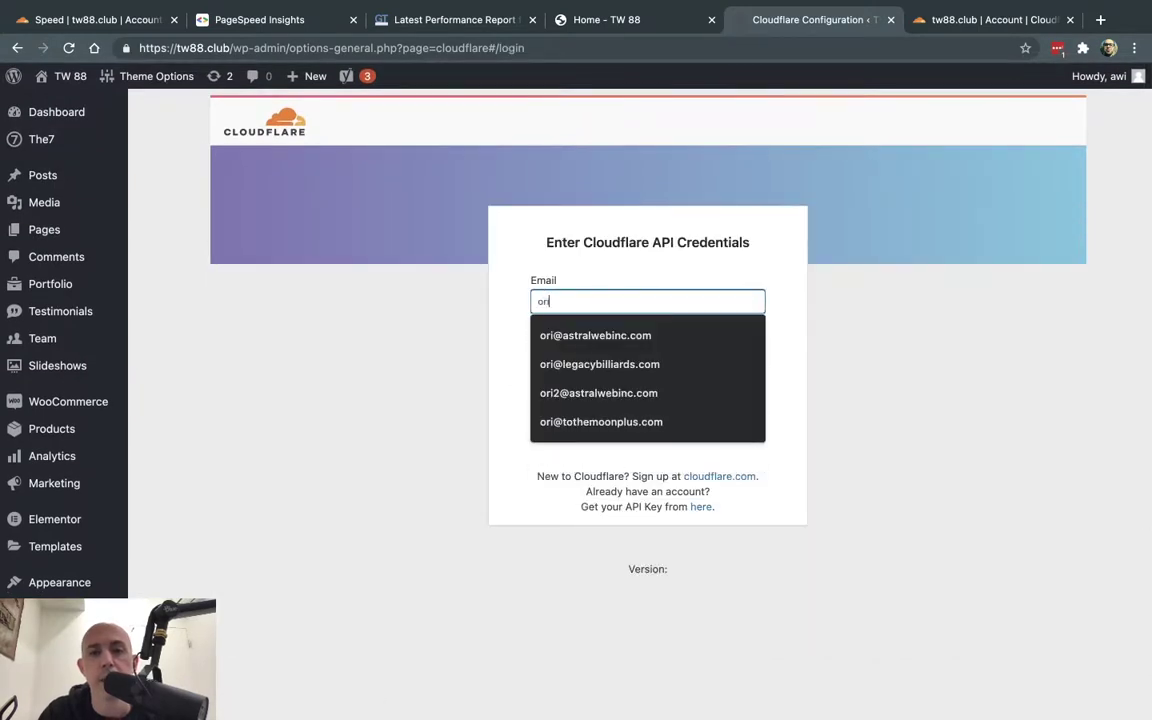
key("Down")
key("Return")
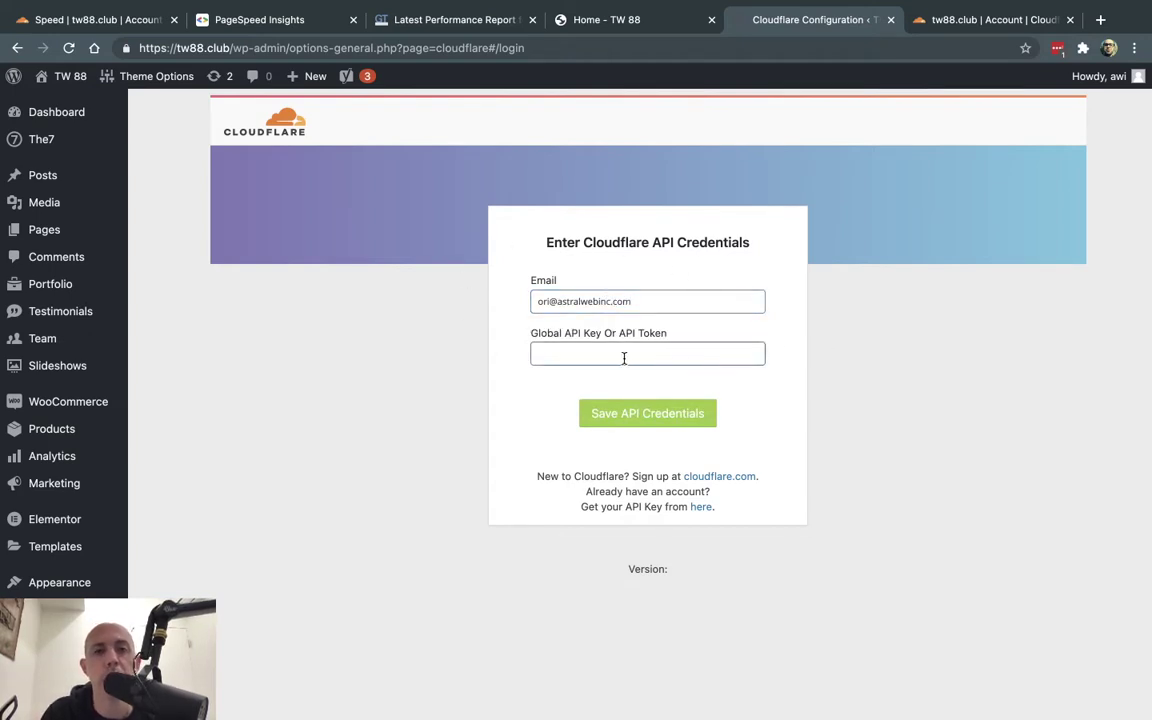
left_click_drag(564, 335, 665, 342)
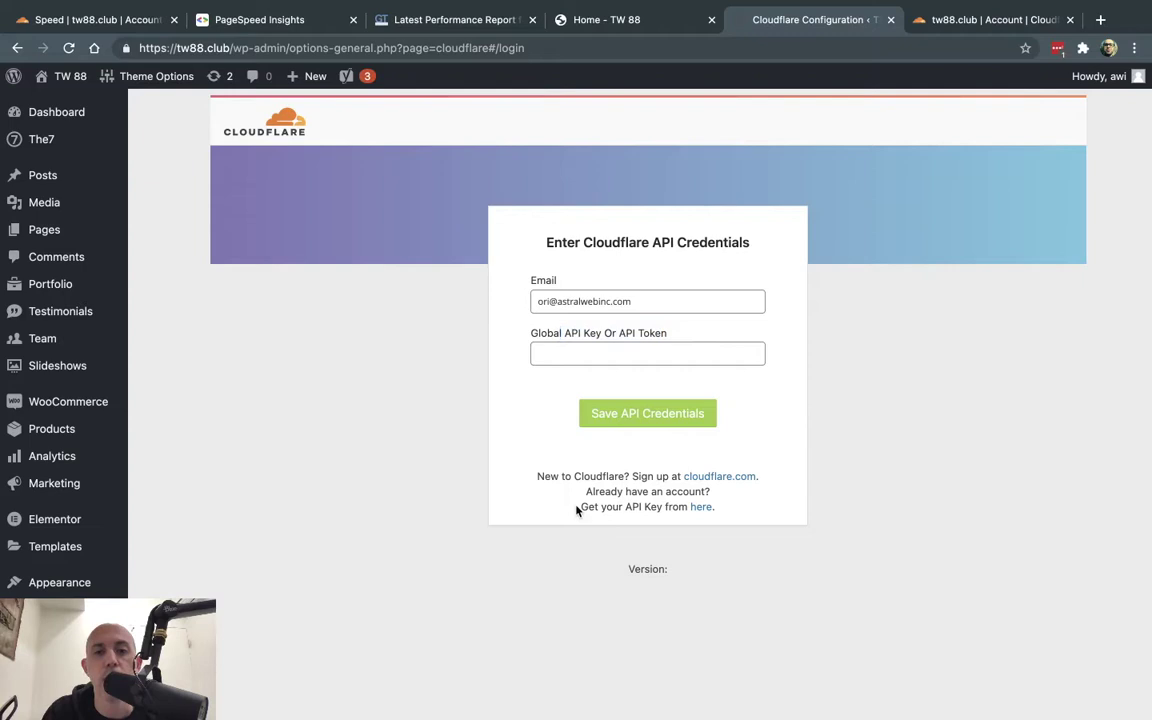
left_click_drag(580, 507, 665, 507)
left_click(694, 505, "super")
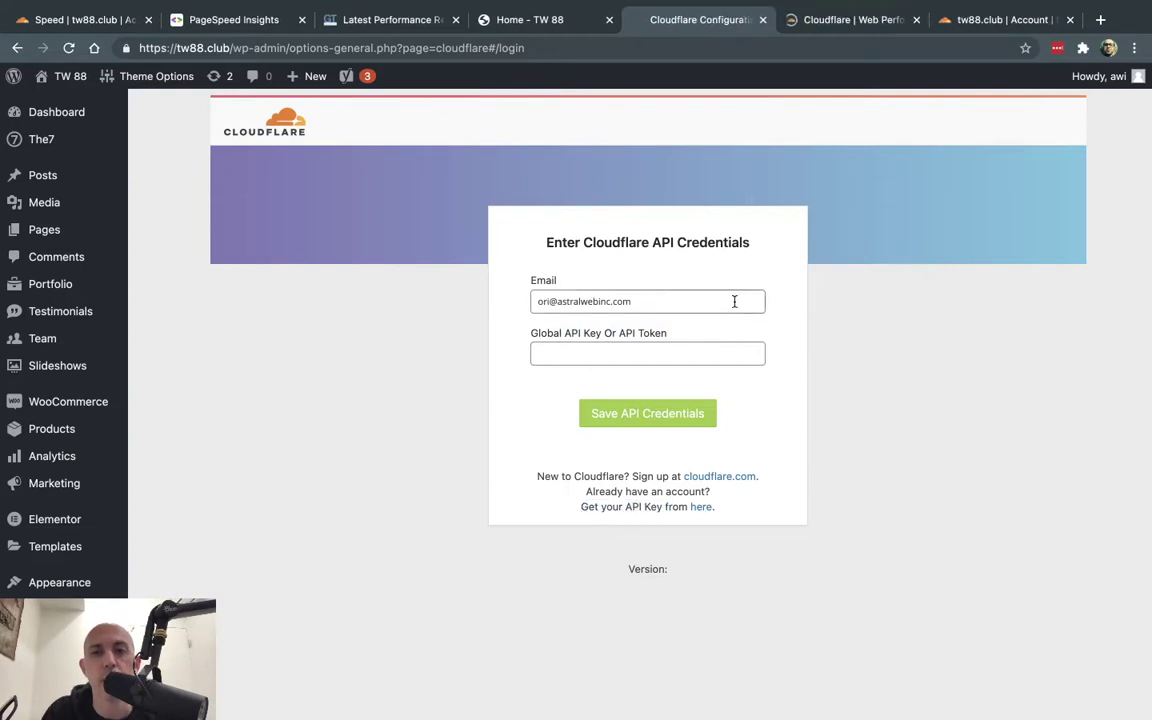
- In My Profile > API Tokens, review a draft token from the WordPress template, then discard it
left_click(830, 19)
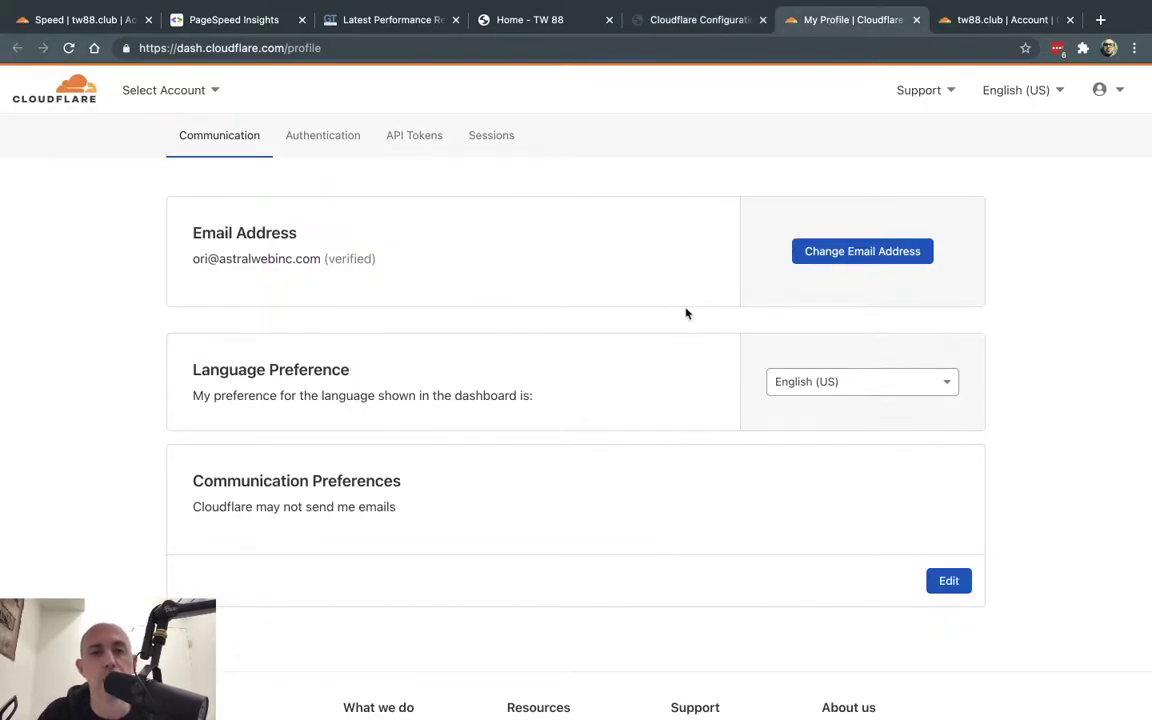
left_click(430, 142)
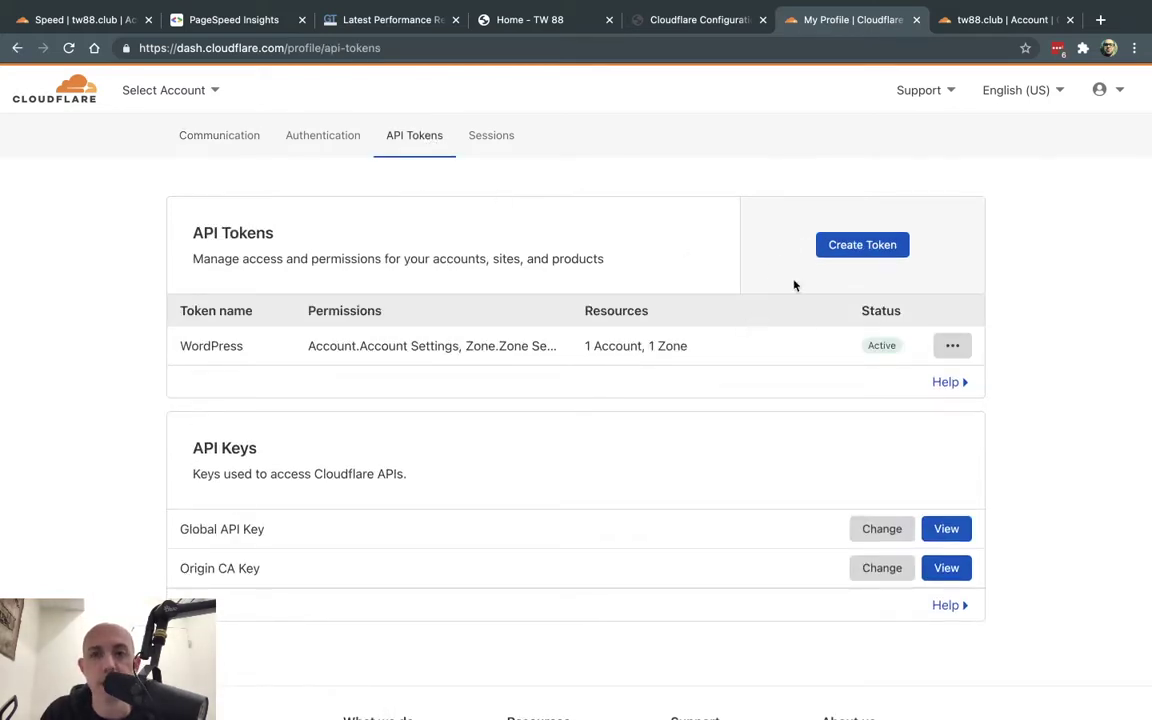
left_click(864, 247)
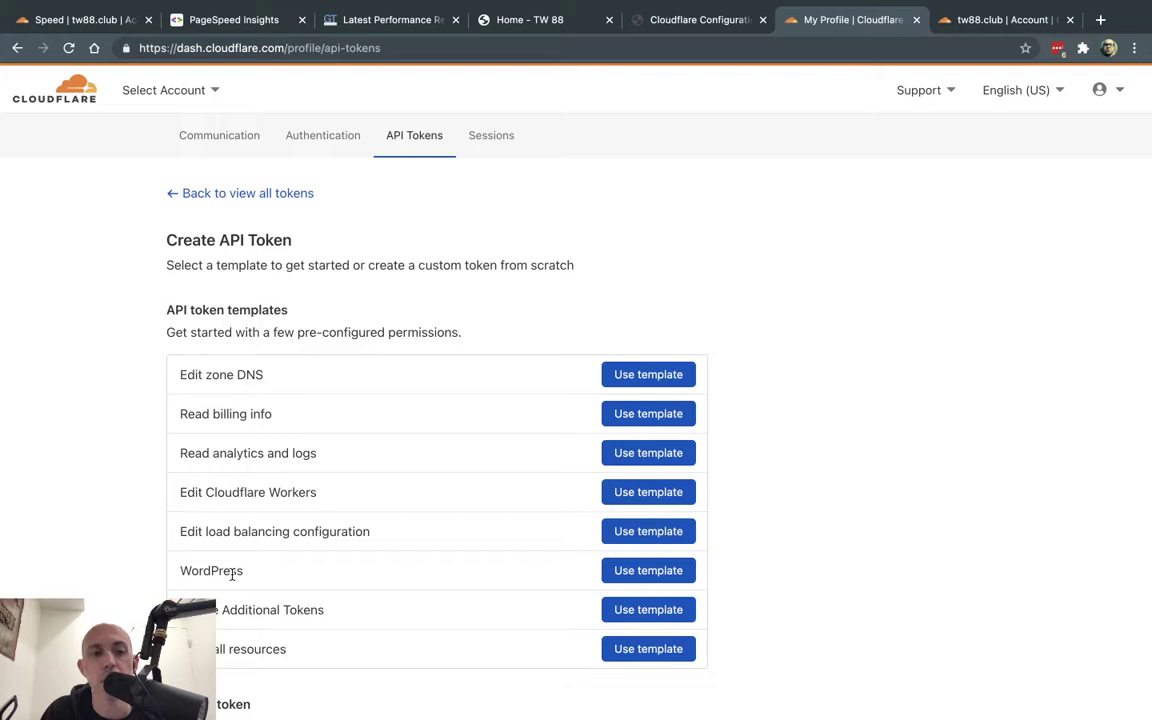
left_click_drag(204, 571, 268, 575)
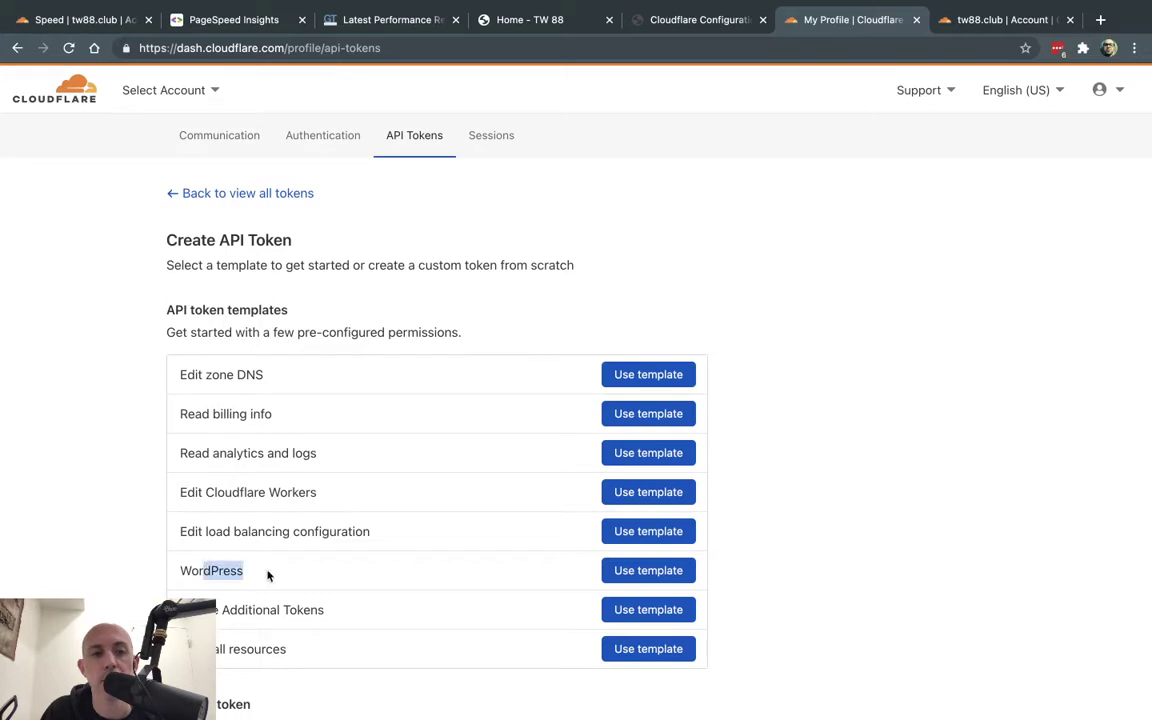
left_click(652, 571)
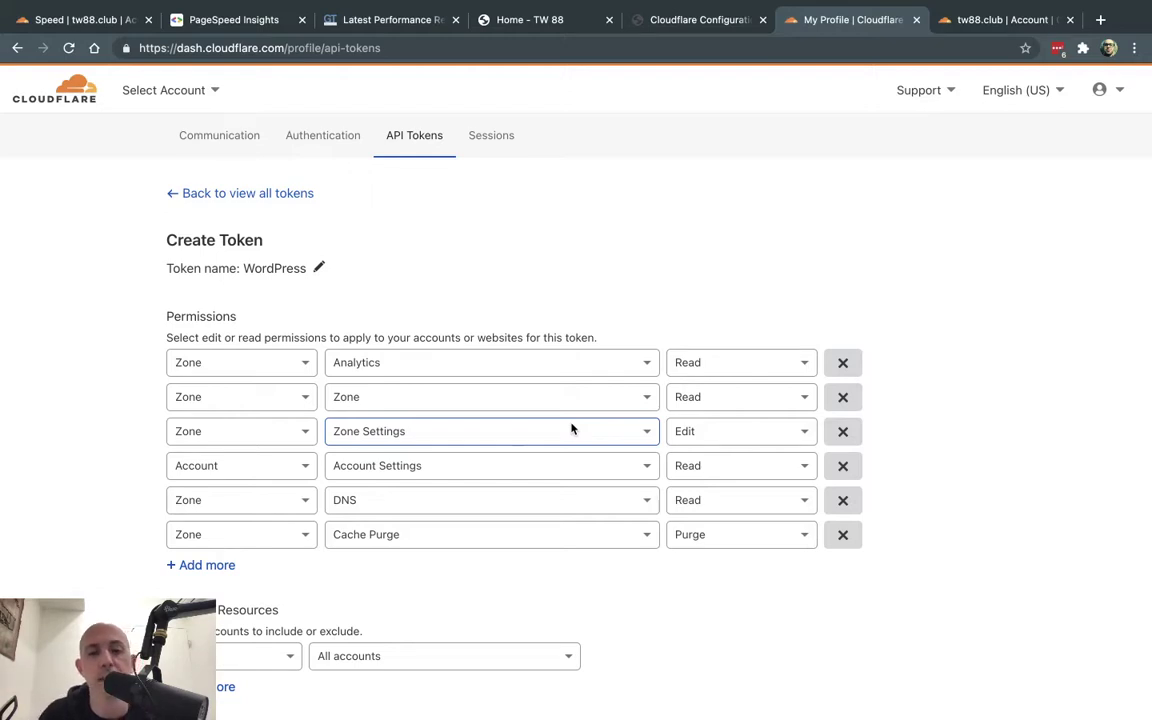
scroll(572, 428, "down", 5)
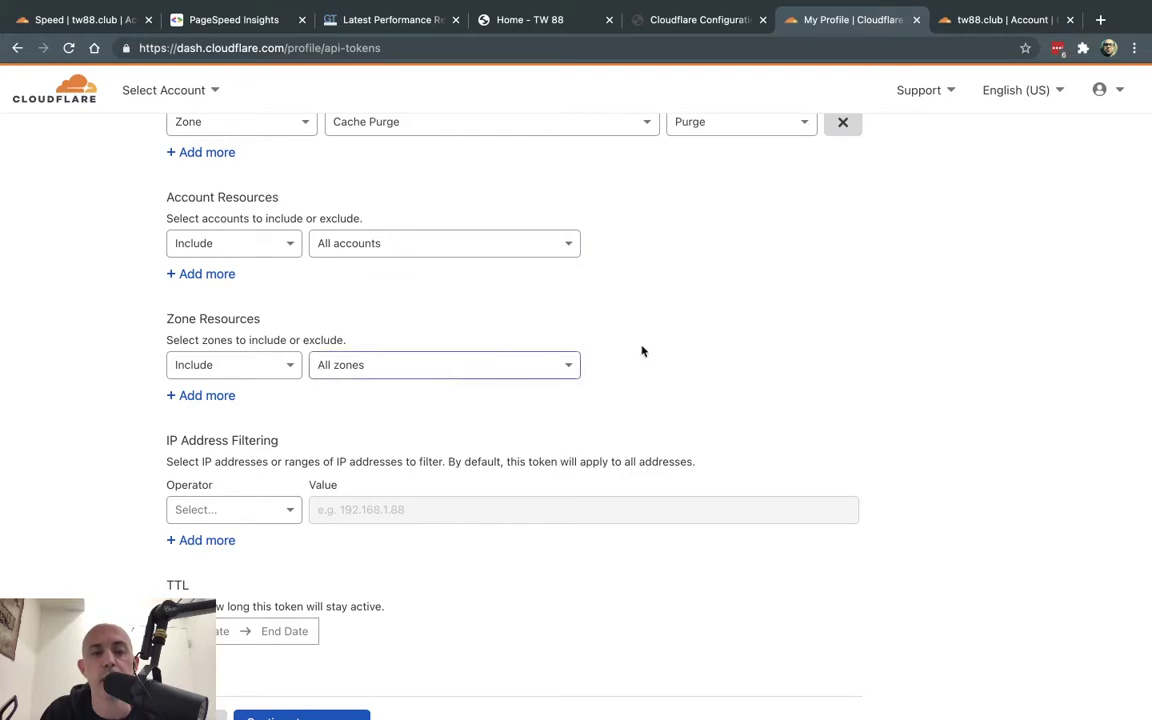
scroll(661, 355, "up", 5)
scroll(694, 159, "down", 6)
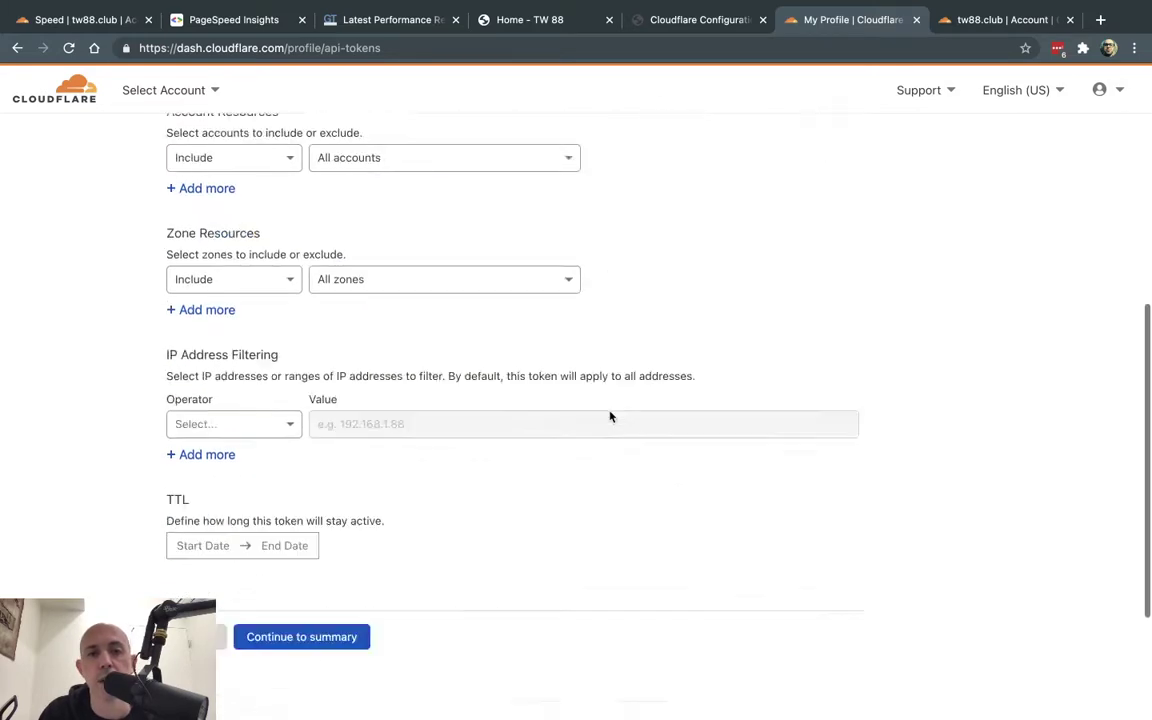
scroll(610, 416, "down", 3)
scroll(486, 409, "up", 8)
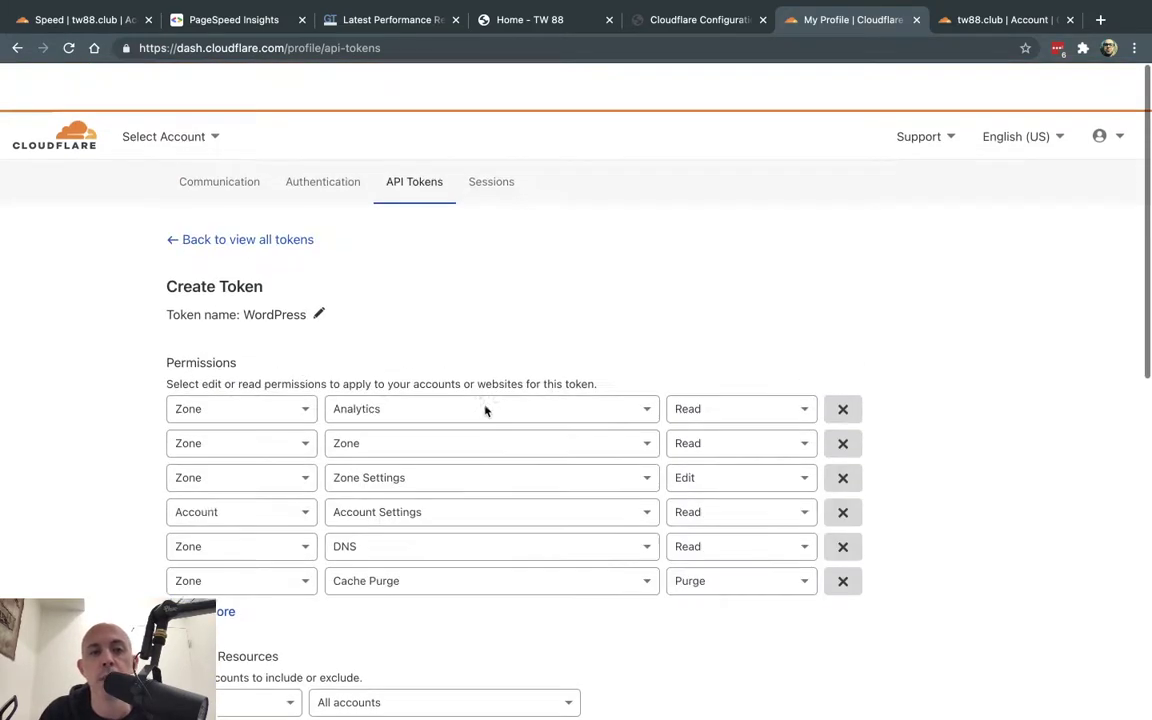
scroll(486, 409, "down", 1)
left_click(268, 193)
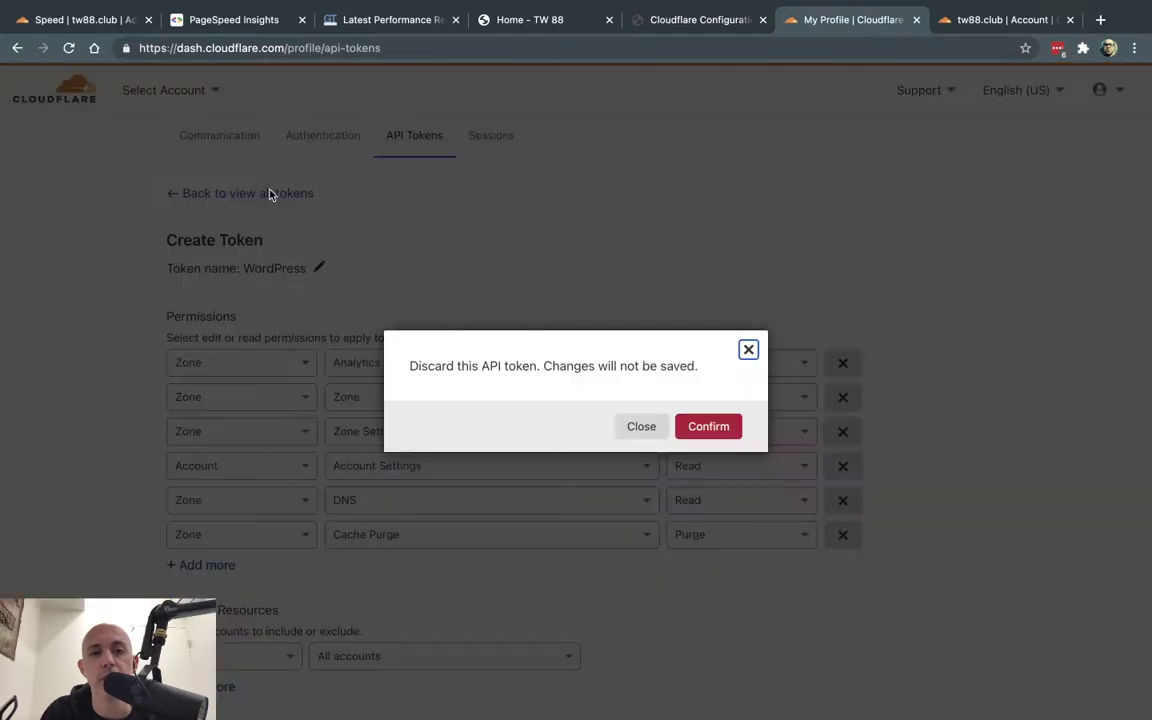
left_click(708, 427)
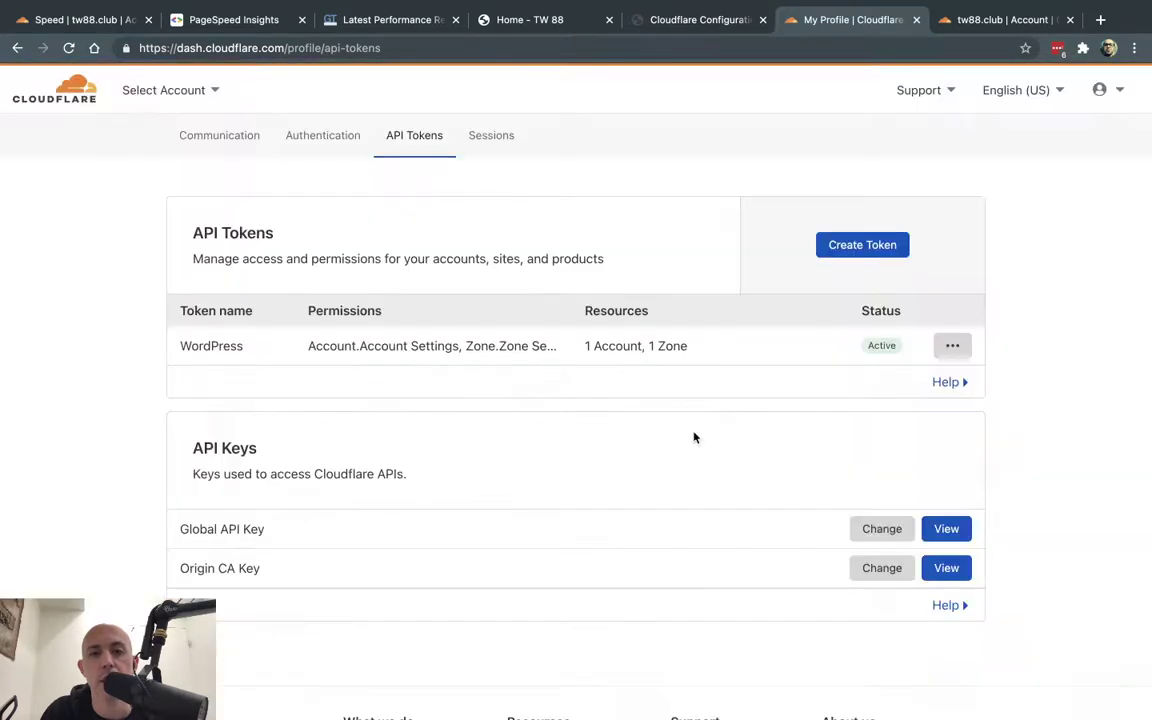
- Review the existing WordPress token's permissions in its edit form and discard the changes
left_click(946, 360)
left_click(893, 415)
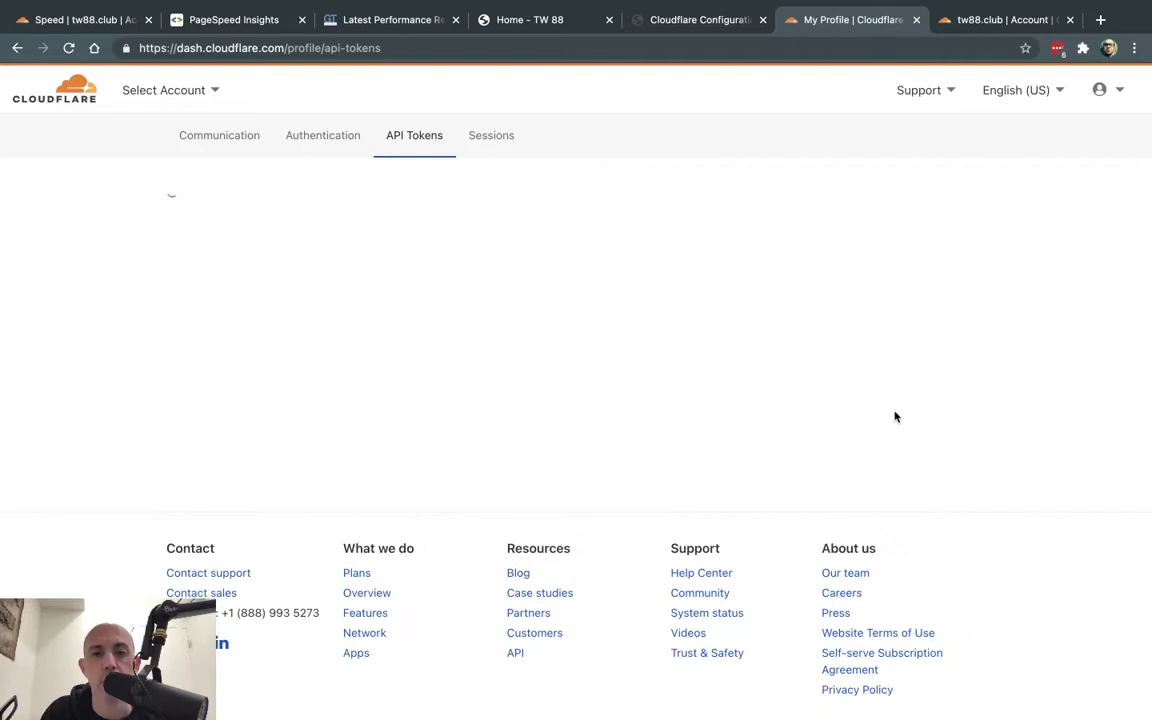
scroll(646, 317, "down", 10)
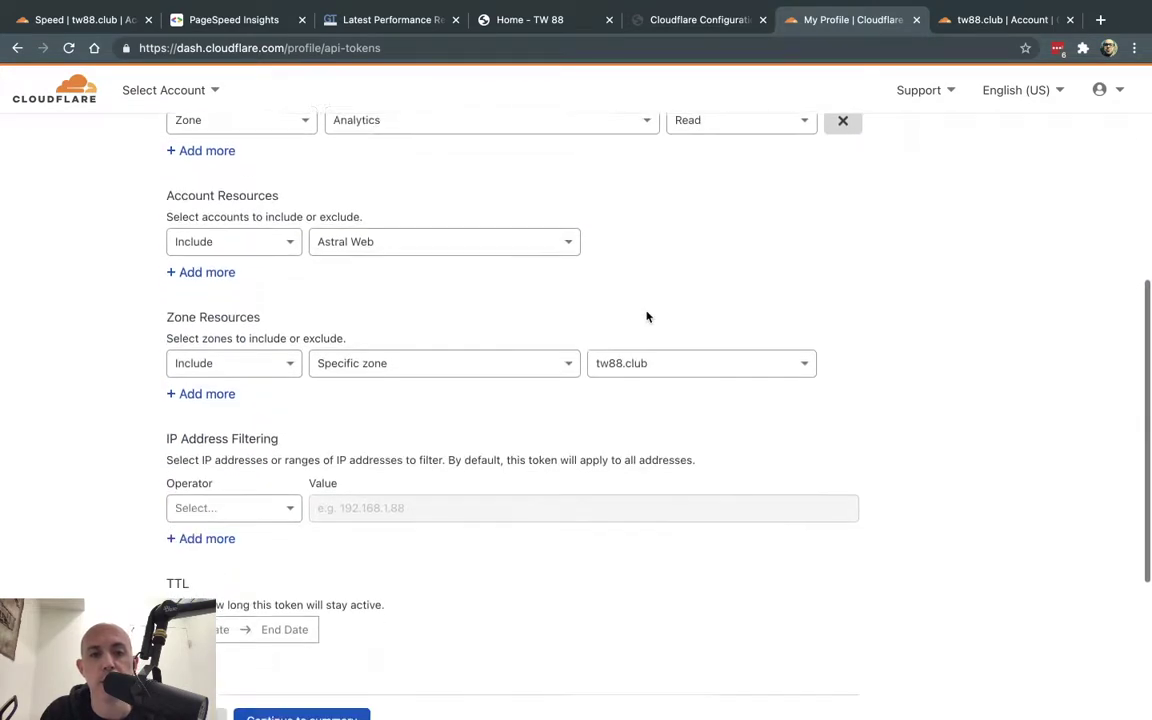
scroll(646, 317, "up", 15)
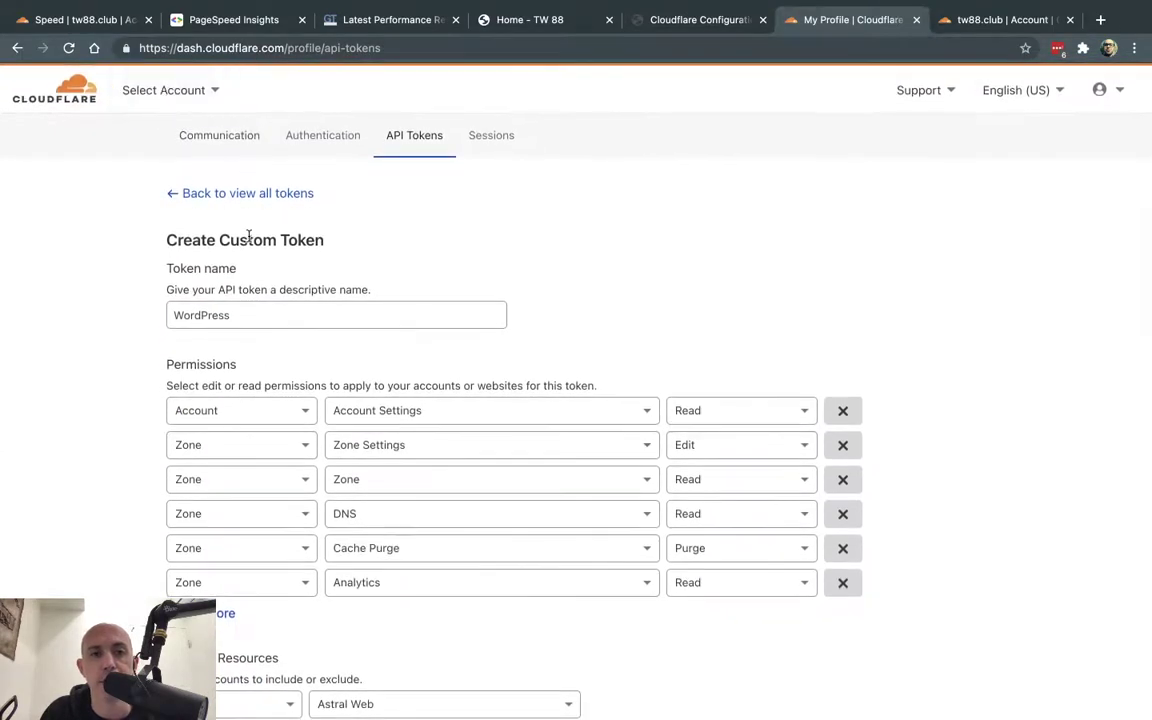
left_click(300, 194)
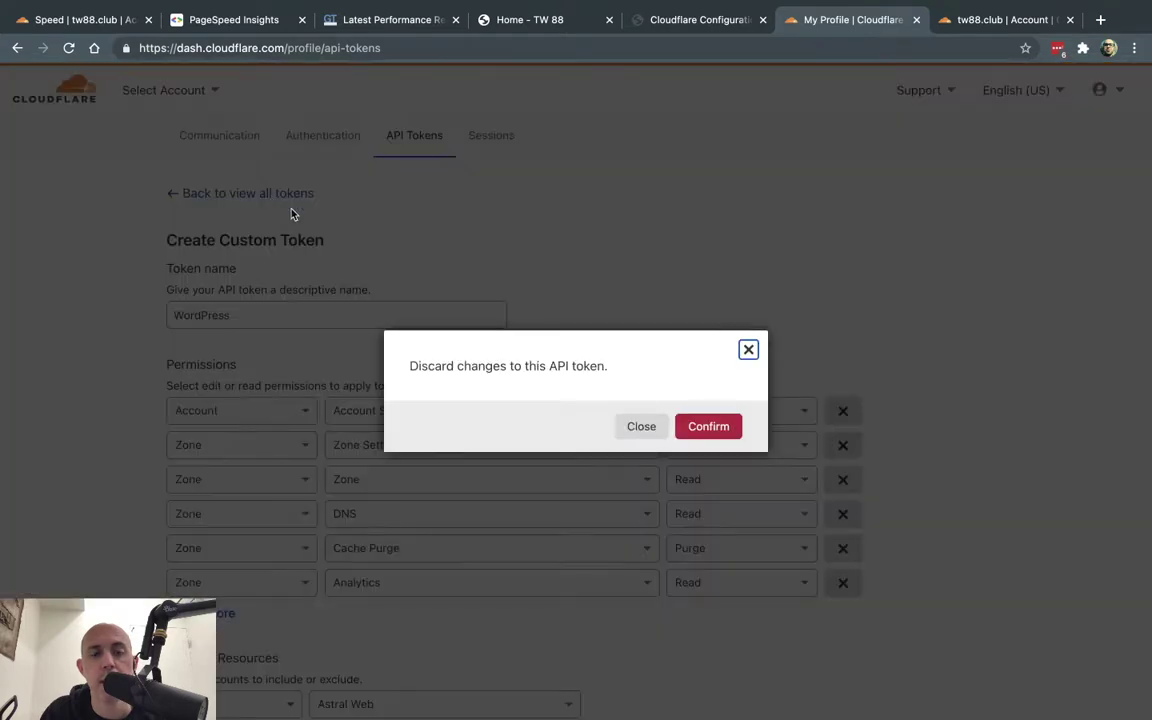
left_click(691, 430)
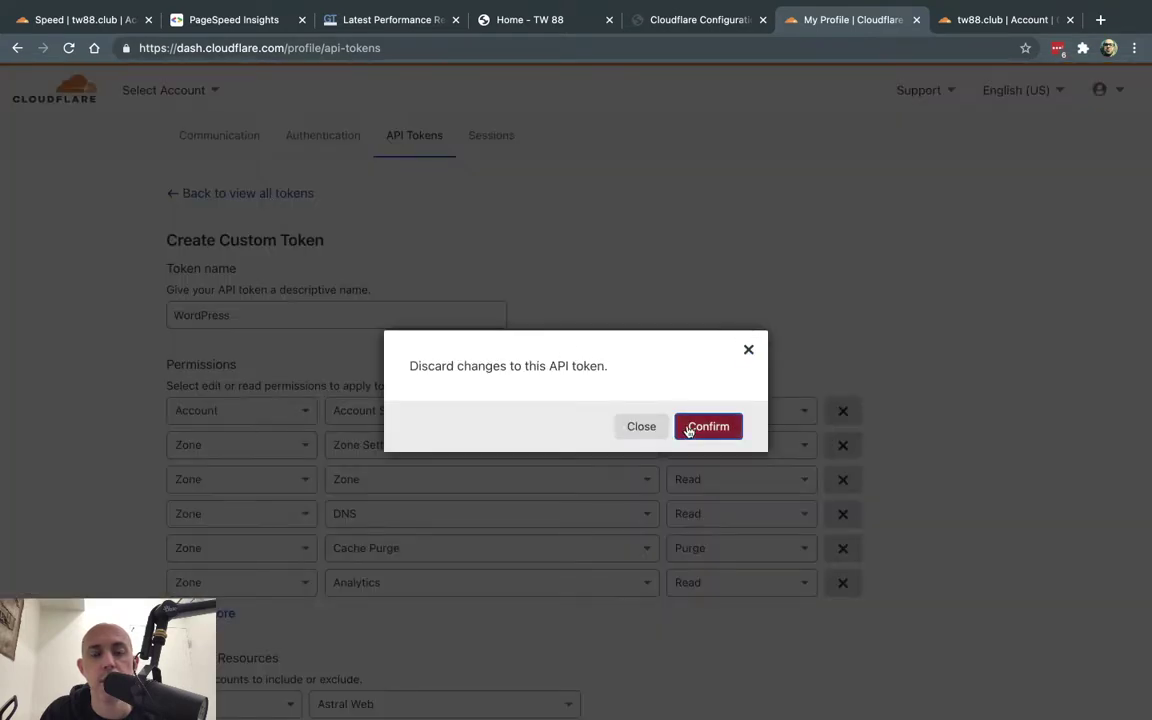
- Start a WordPress-template API token and restrict its zone resources to tw88.club
left_click(851, 247)
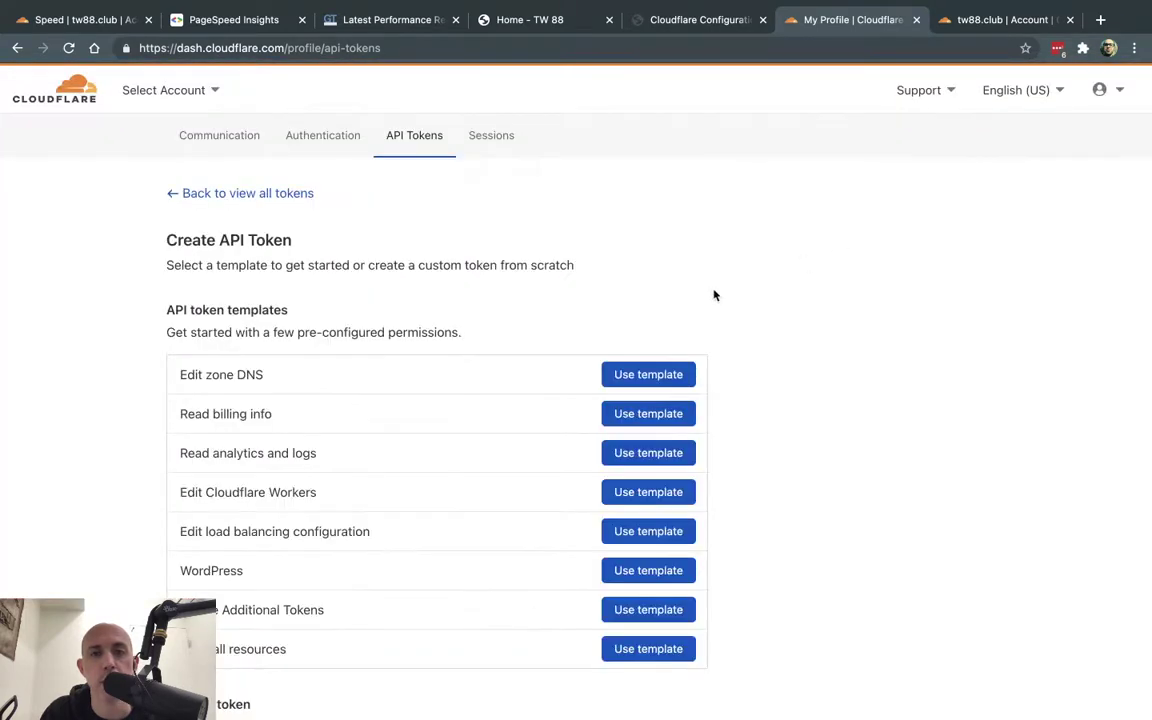
left_click(630, 572)
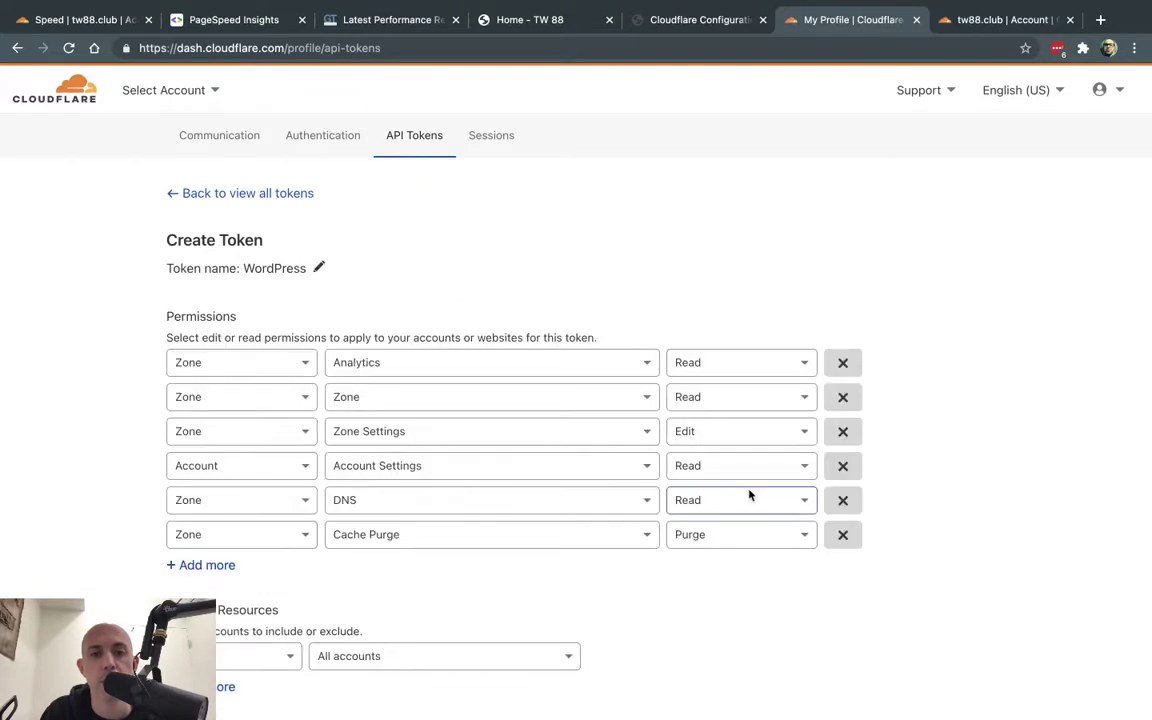
scroll(749, 494, "down", 3)
scroll(749, 494, "down", 4)
scroll(612, 327, "up", 2)
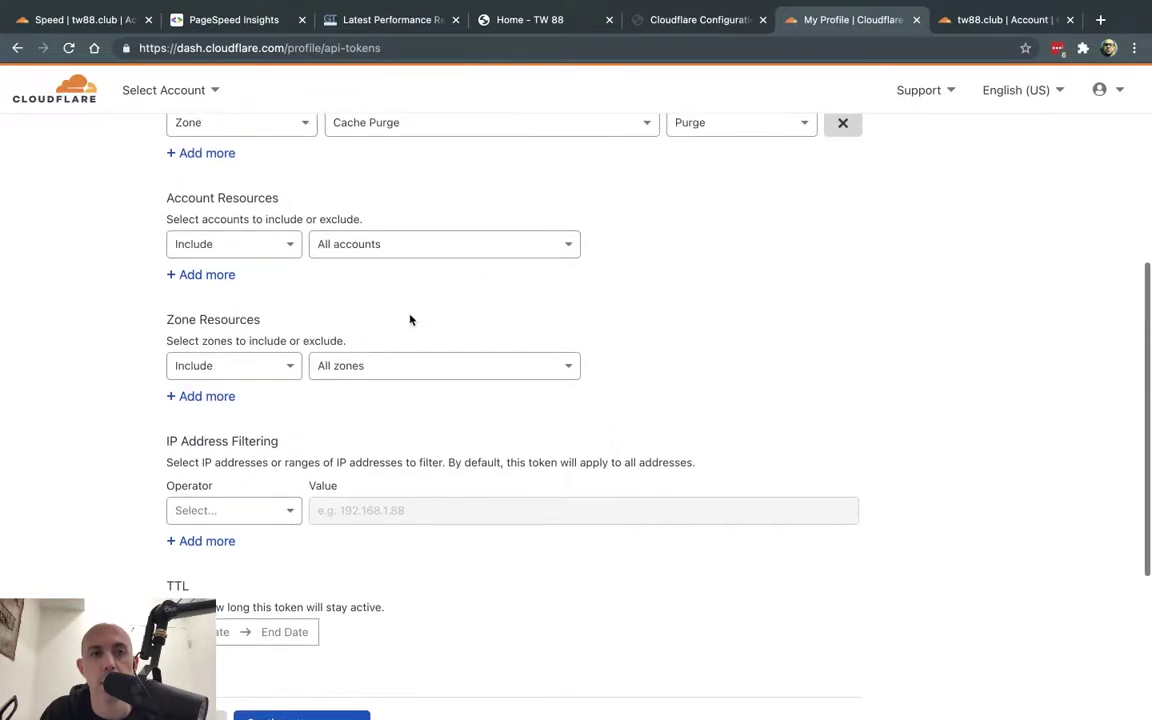
left_click(370, 375)
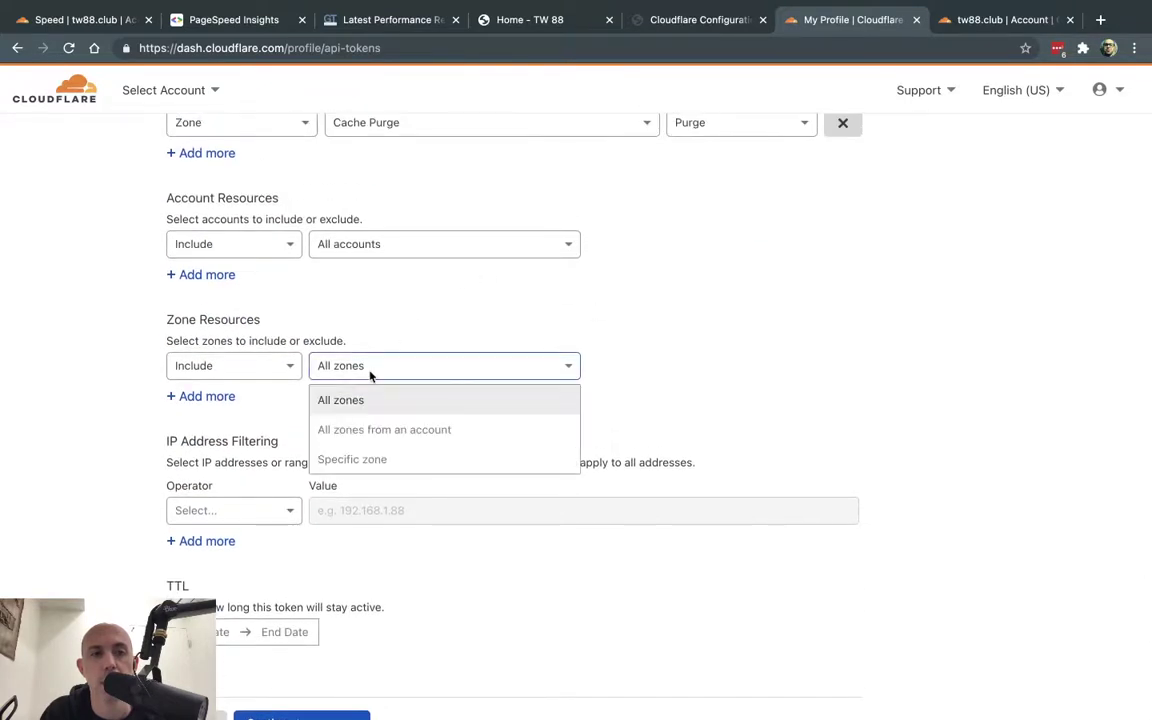
left_click(373, 458)
left_click(663, 365)
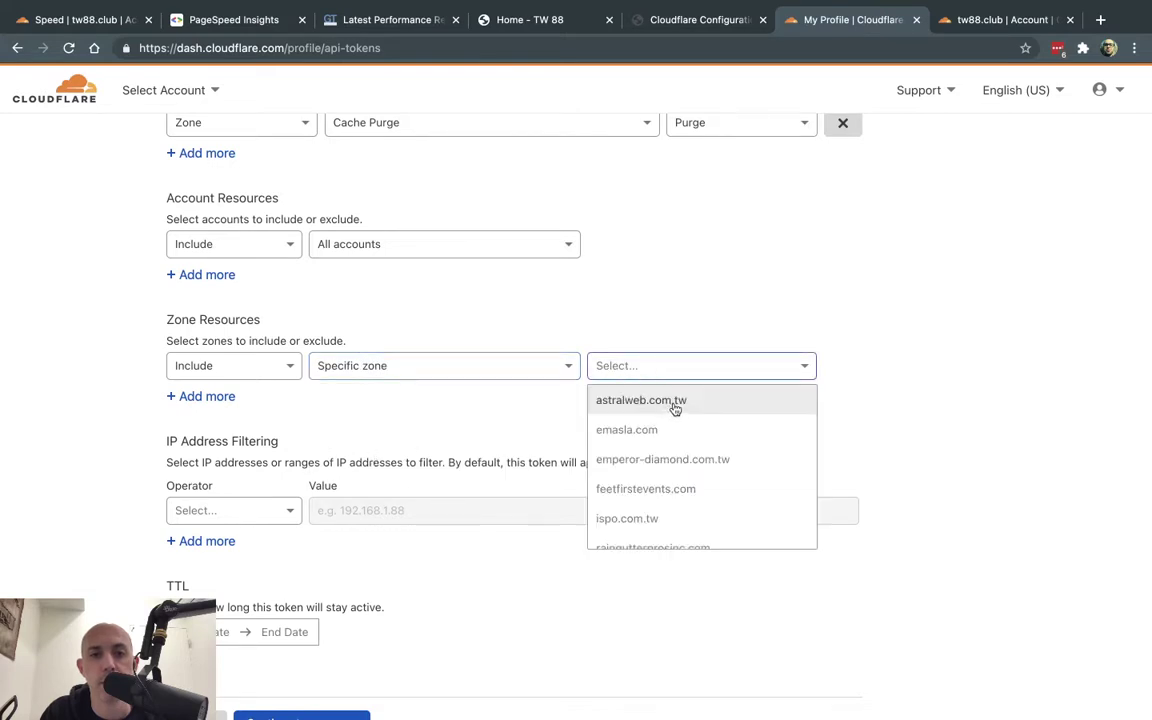
scroll(686, 455, "down", 1)
scroll(686, 455, "down", 3)
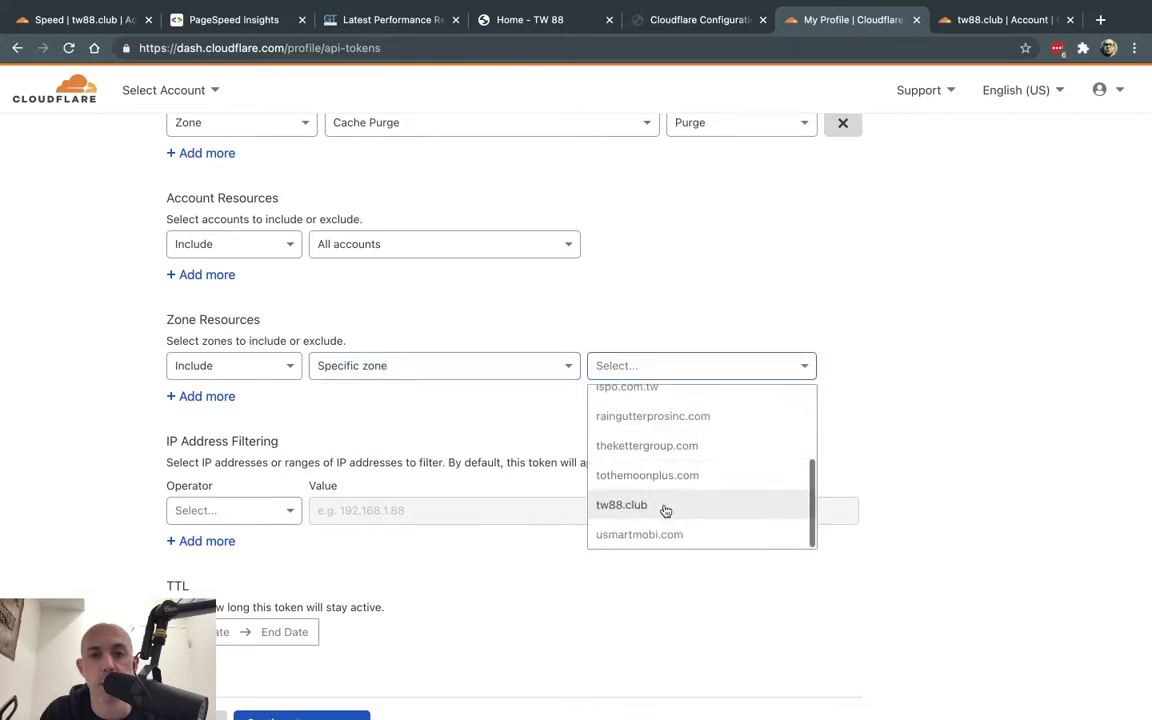
left_click(663, 506)
- Create the token from its summary and copy the token value
scroll(908, 411, "down", 5)
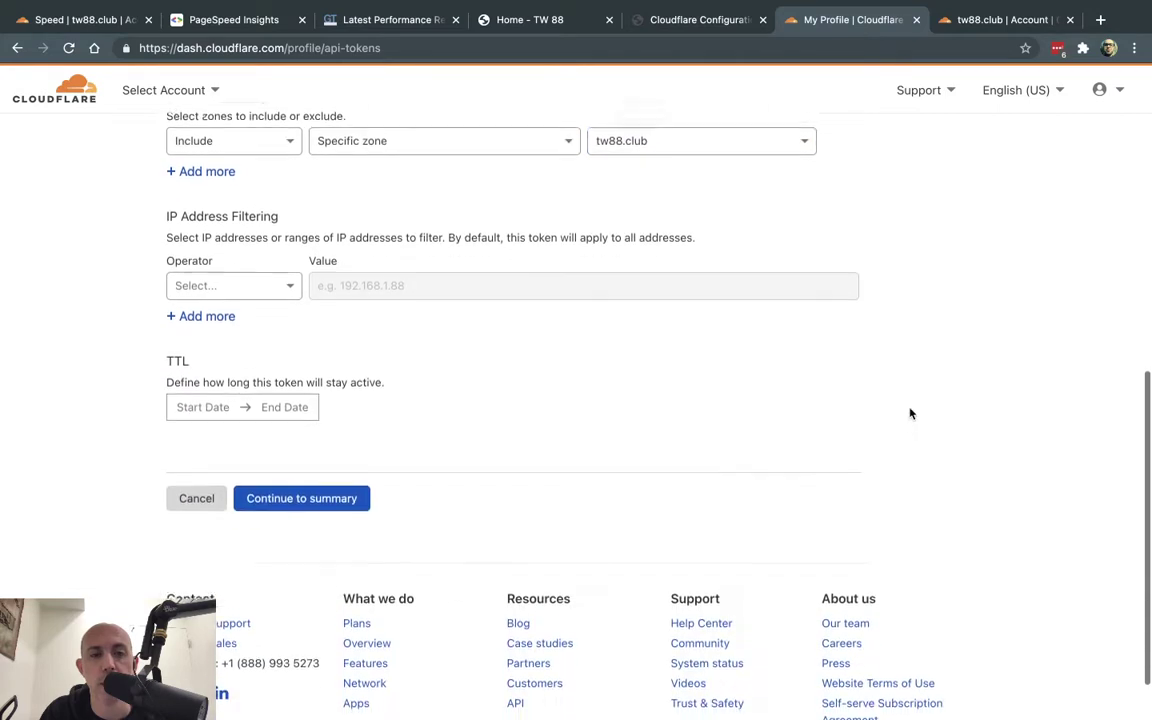
left_click(338, 472)
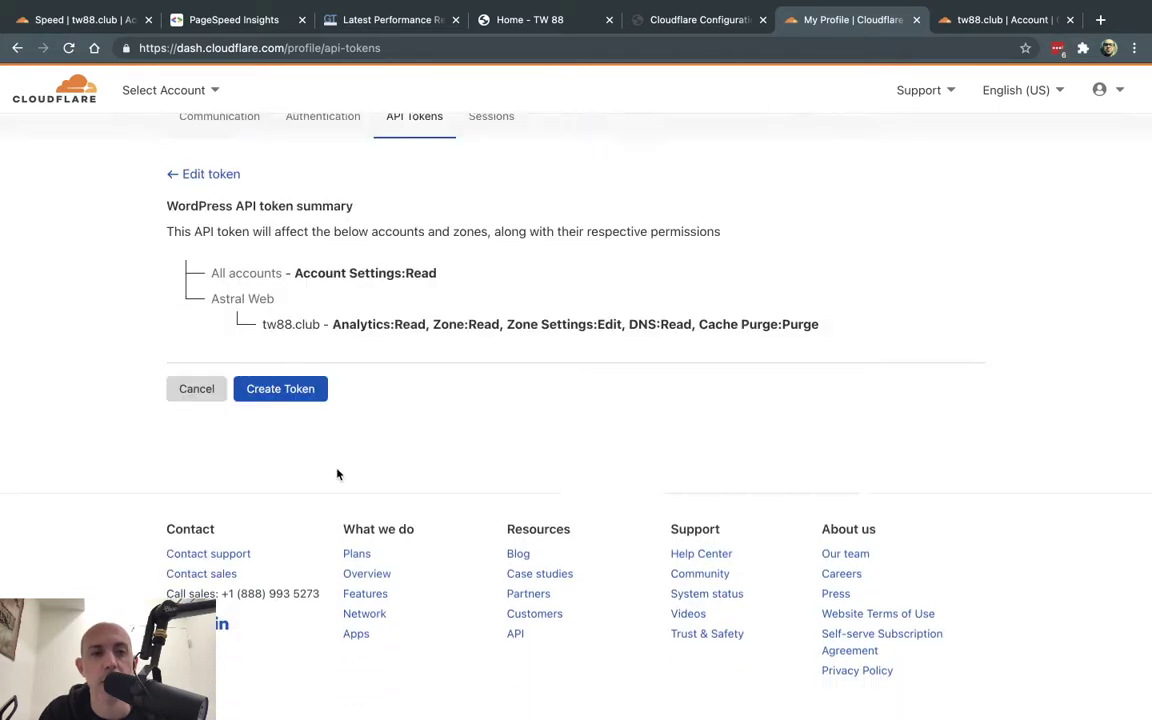
left_click(305, 390)
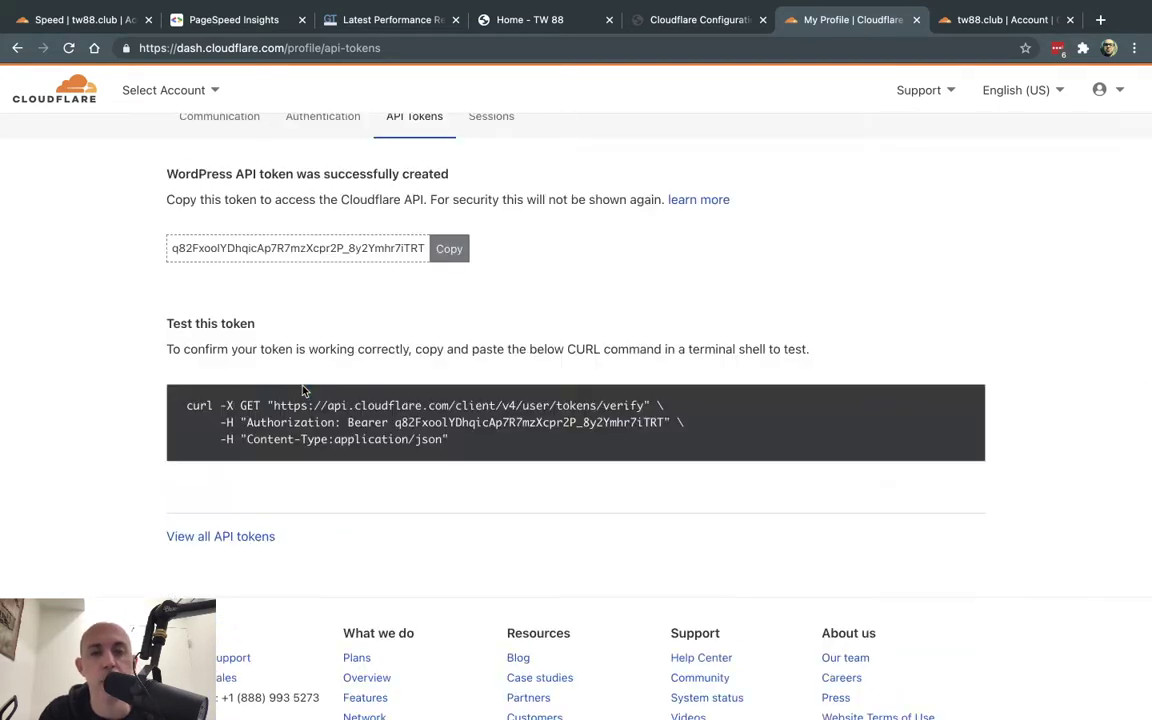
left_click(443, 251)
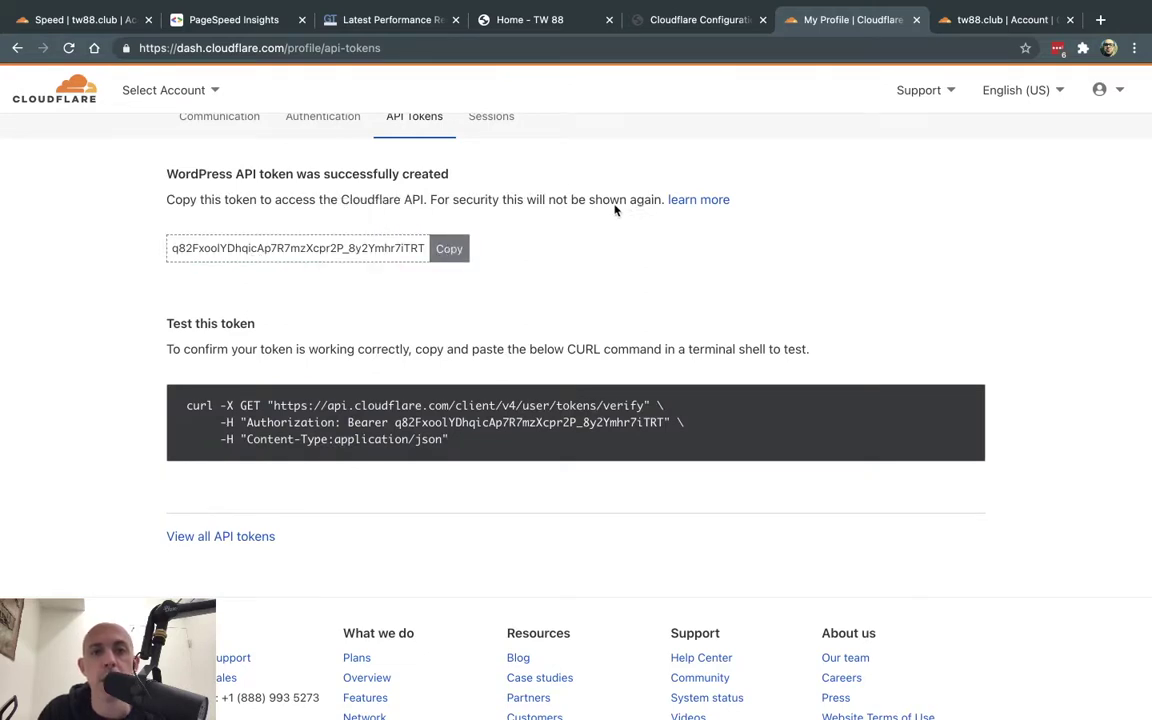
- Connect the WordPress Cloudflare plugin by pasting the new API token and saving the credentials
left_click(975, 19)
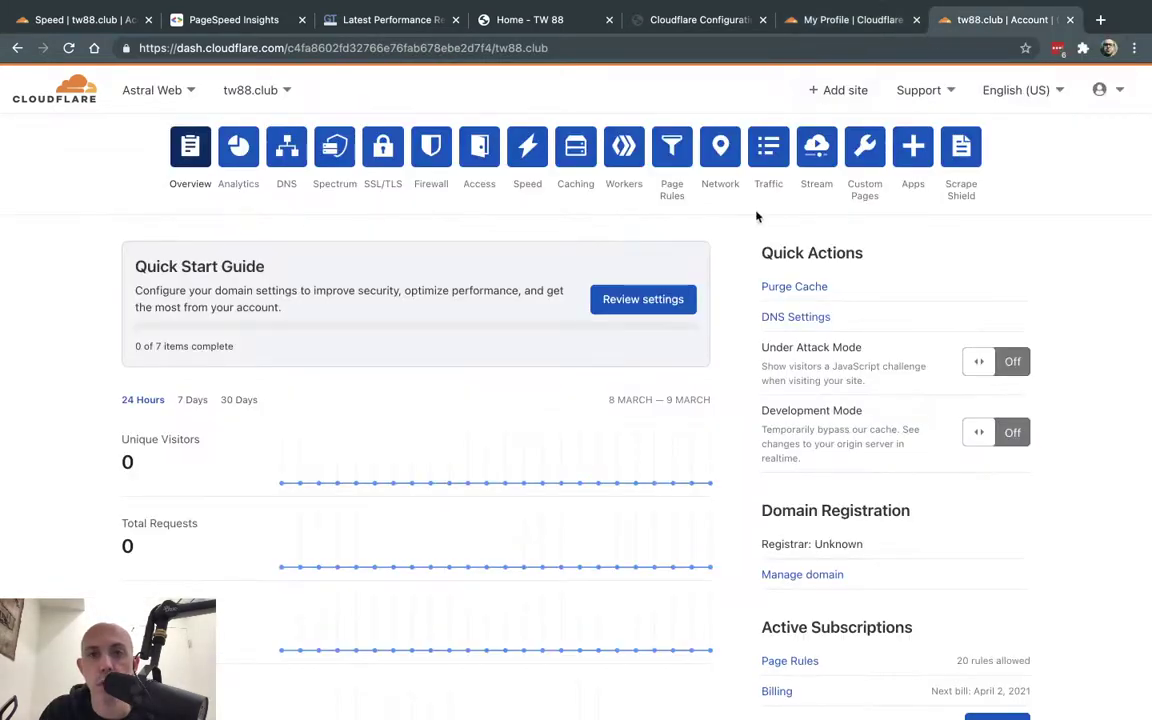
left_click(700, 20)
left_click(650, 353)
key("ctrl+v")
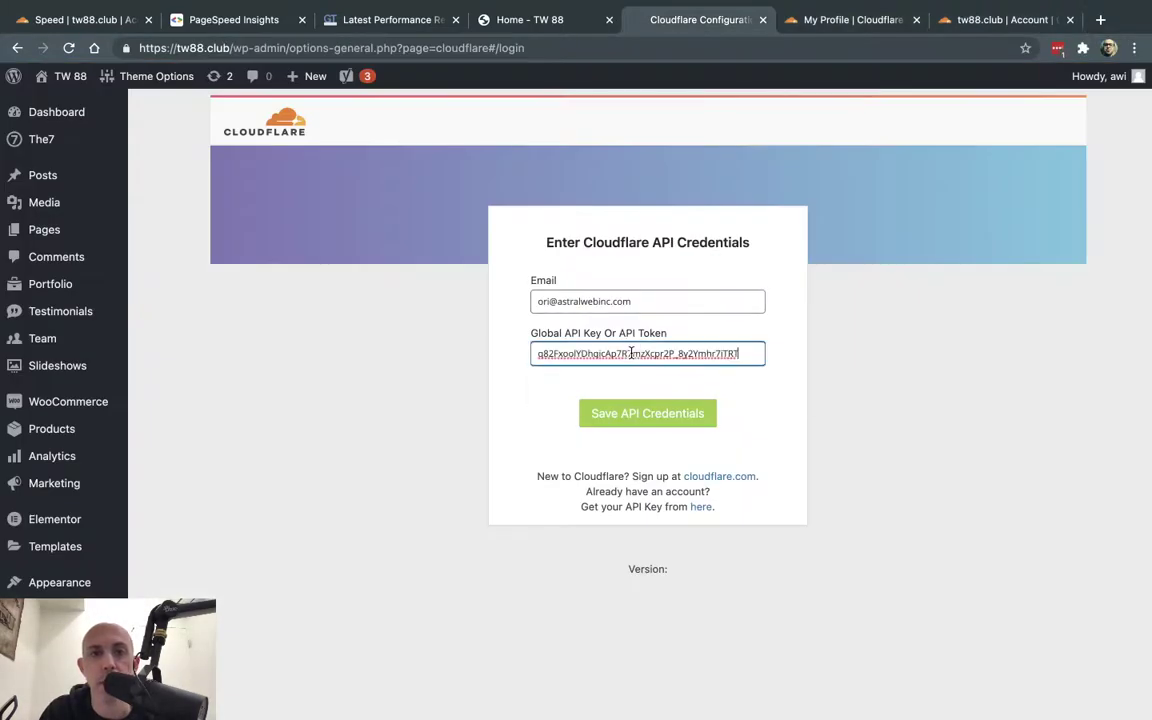
left_click(655, 415)
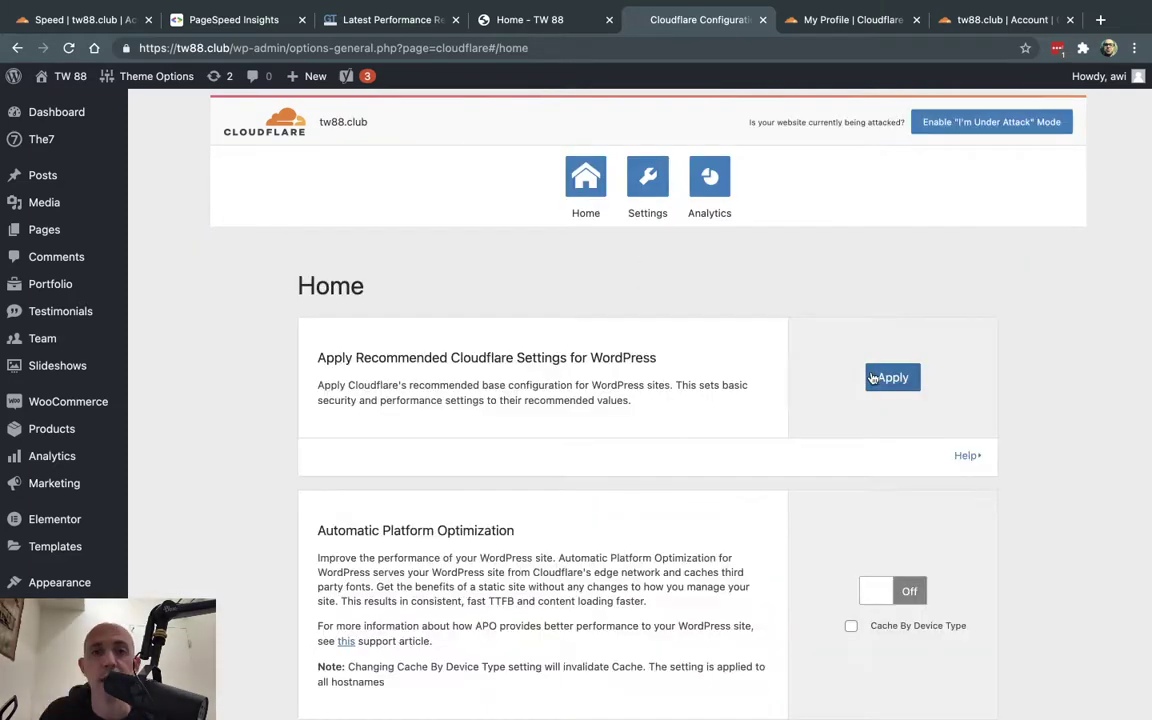
- Turn on Automatic Platform Optimization in the plugin's settings
scroll(746, 432, "down", 2)
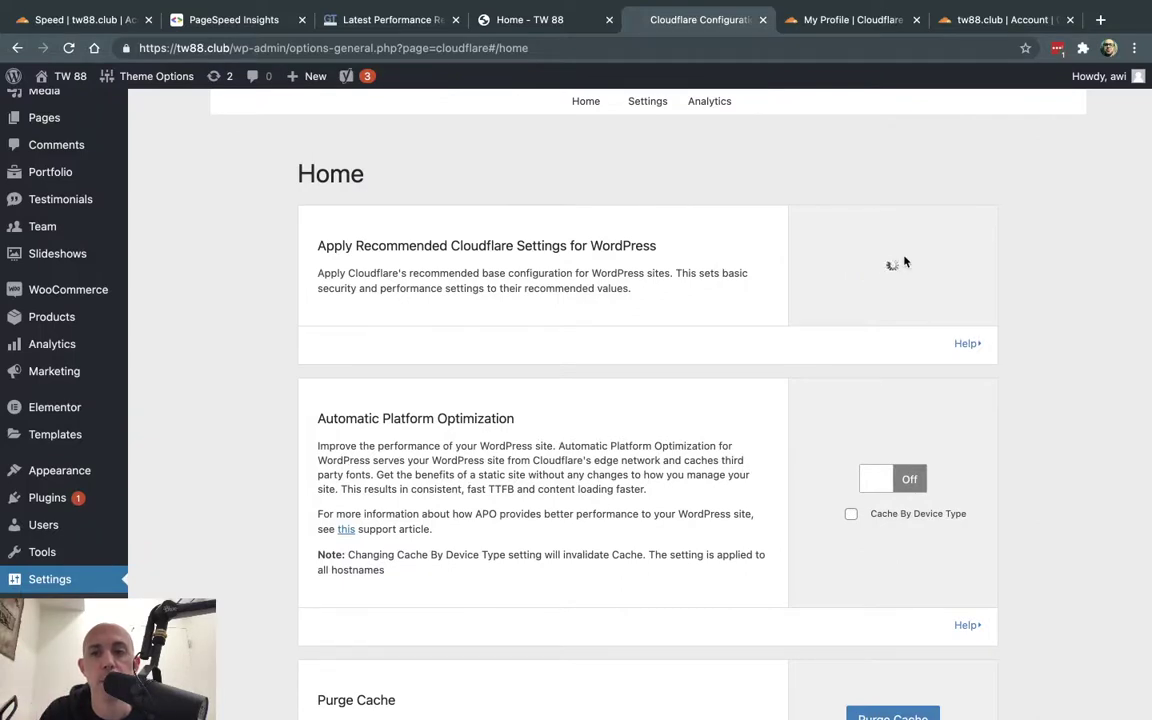
left_click(966, 343)
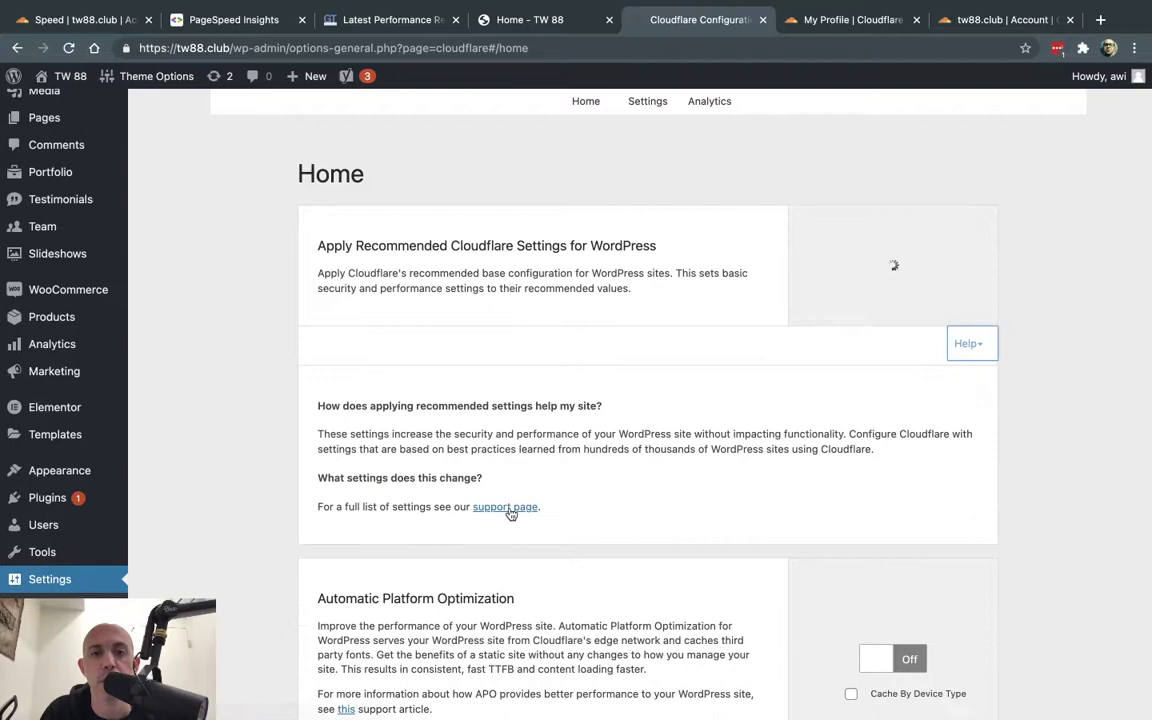
scroll(1060, 350, "down", 5)
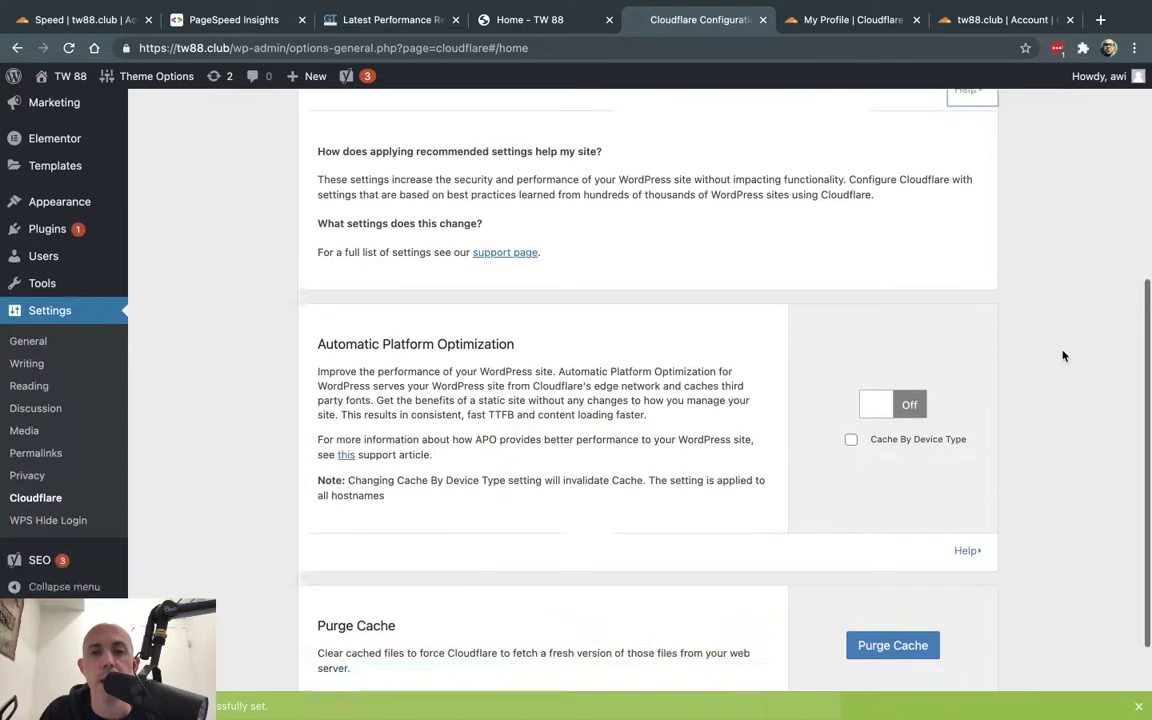
left_click(896, 286)
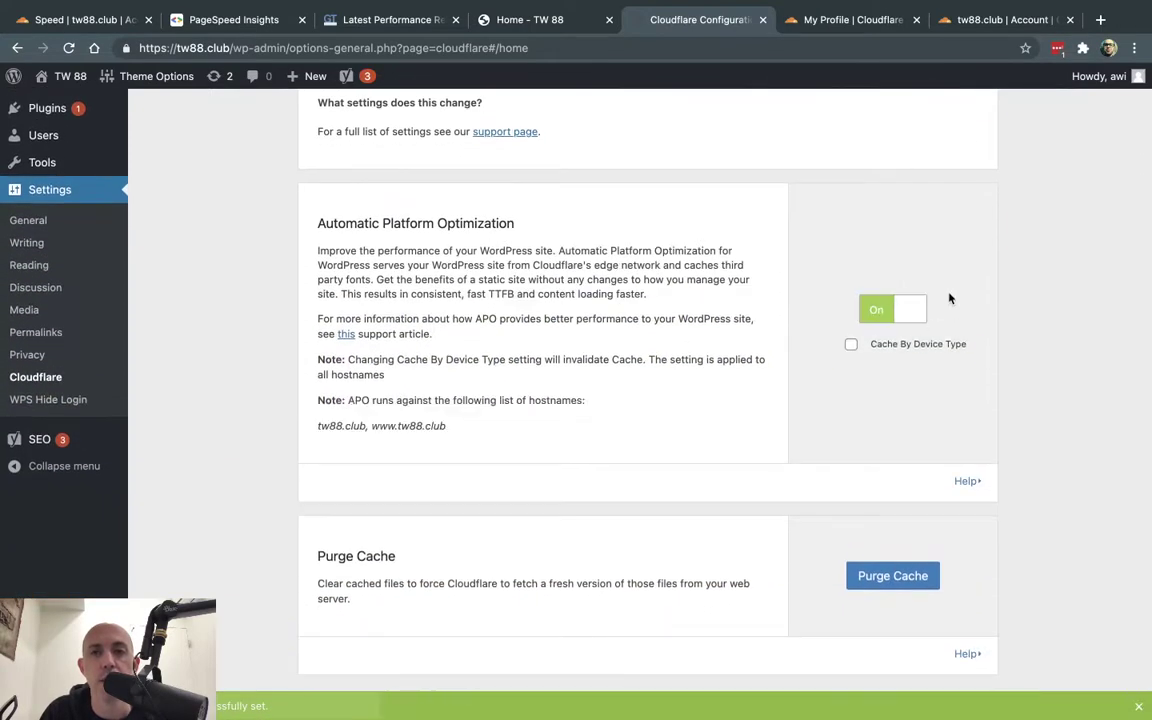
- Purge everything from the Cloudflare cache and move the homepage tab into its own window
scroll(893, 465, "down", 1)
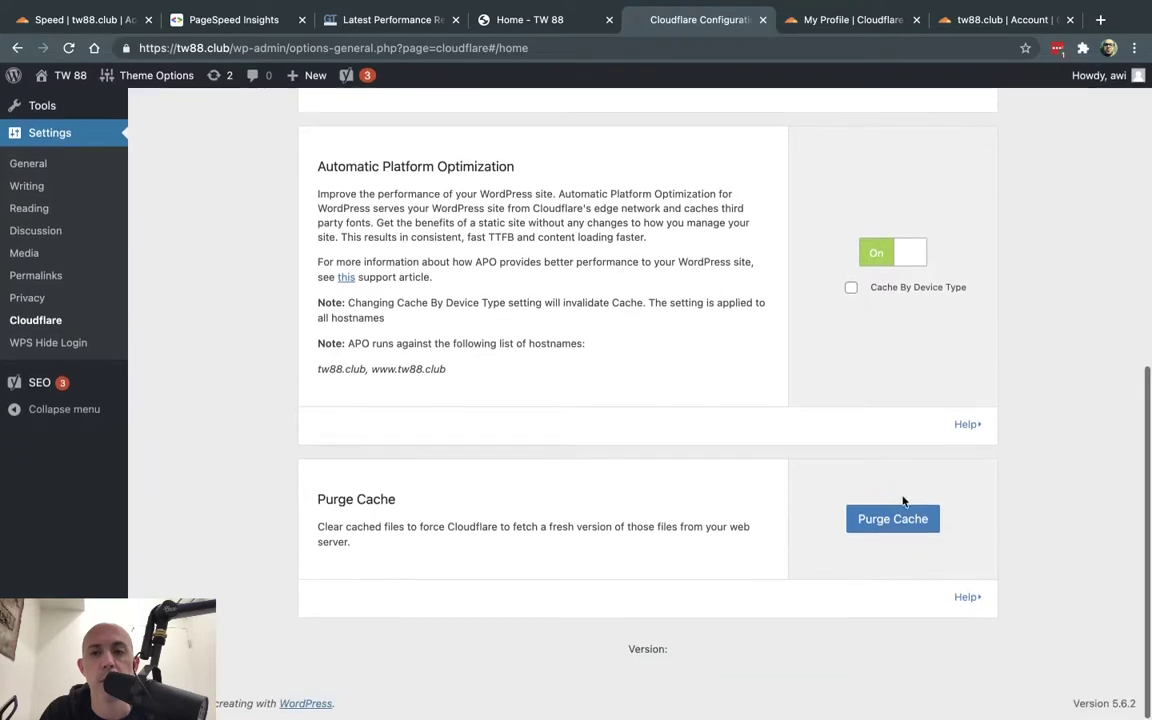
left_click(900, 516)
left_click(900, 555)
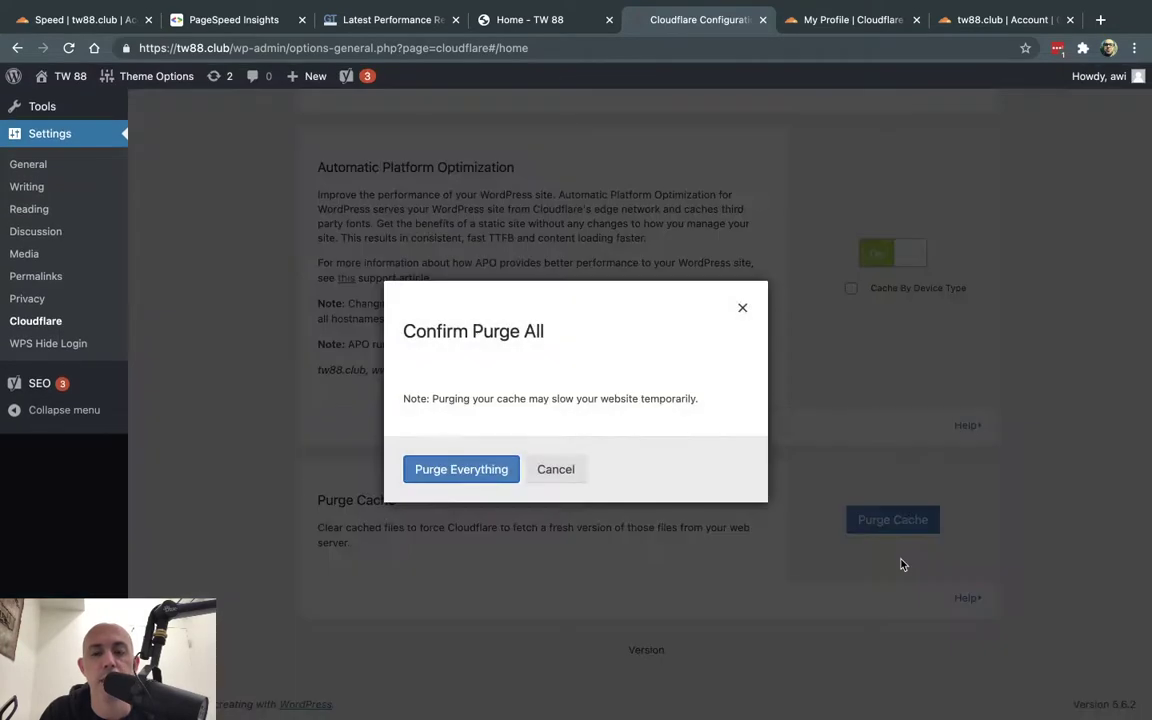
left_click(465, 468)
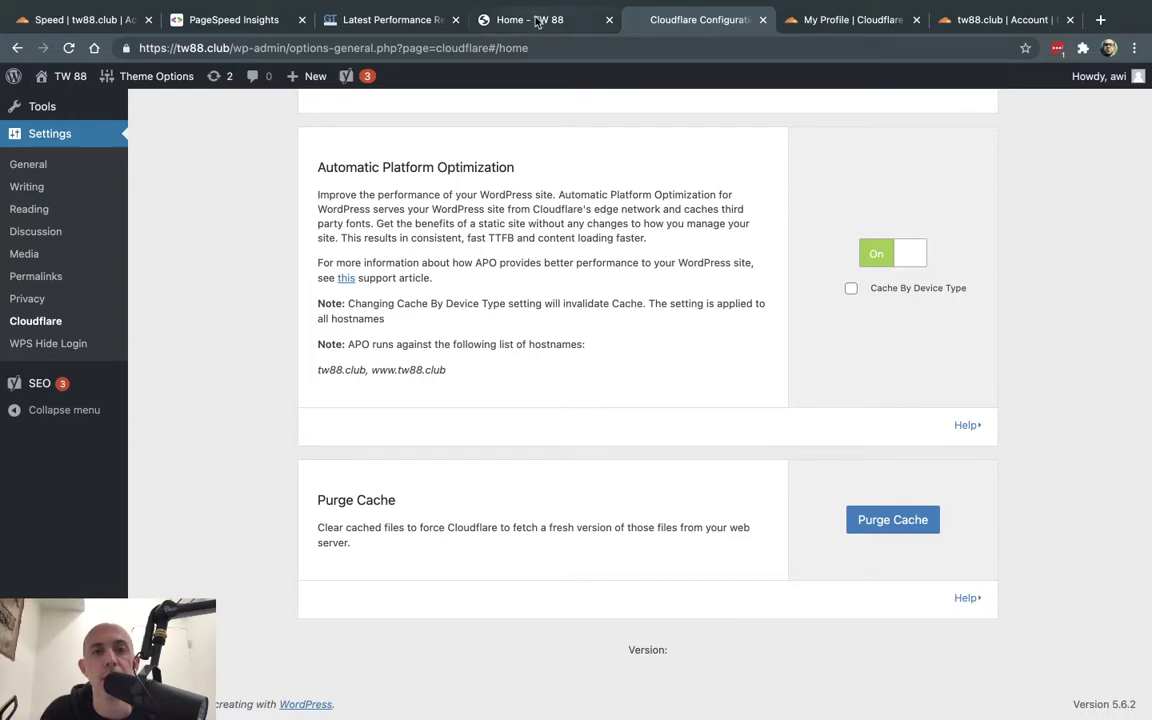
left_click_drag(530, 19, 640, 102)
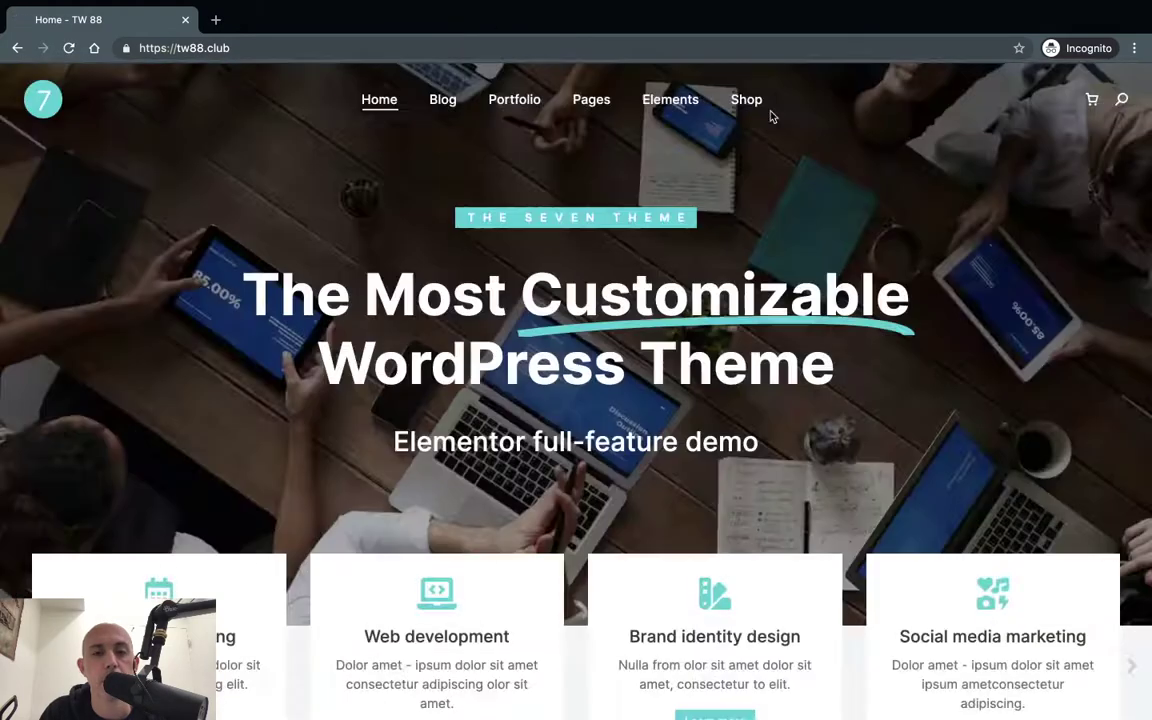
- Open the DevTools Network panel on tw88.club and reload to capture its requests
right_click(848, 164)
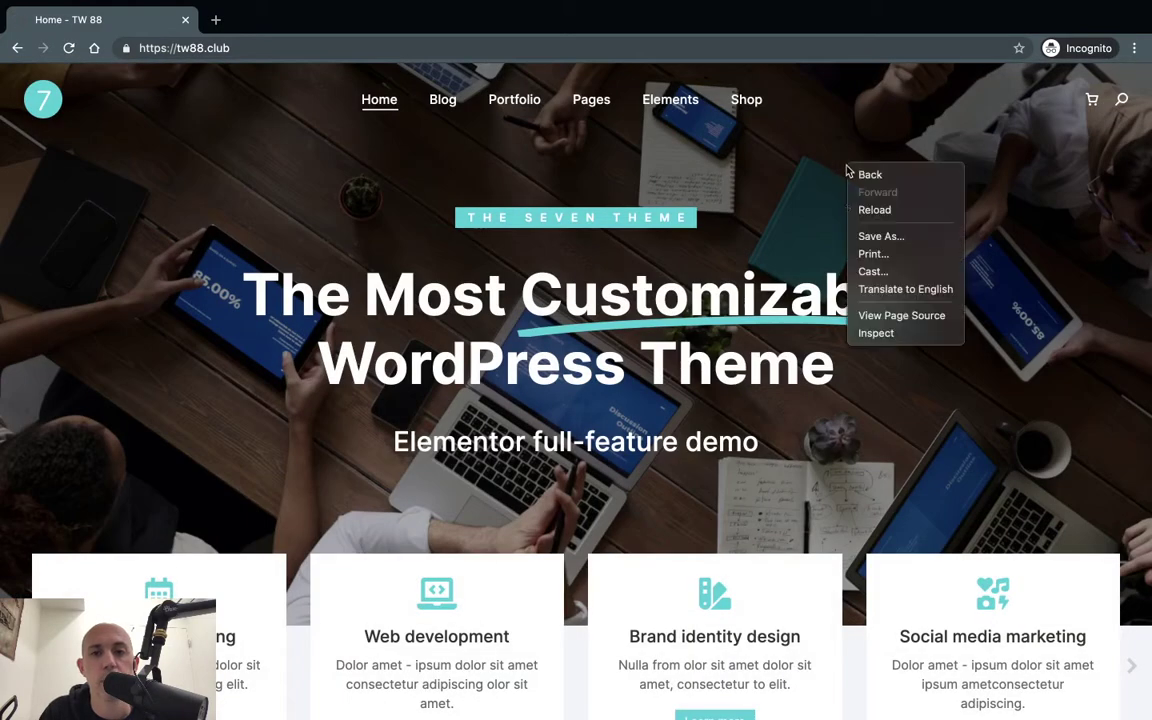
left_click(865, 334)
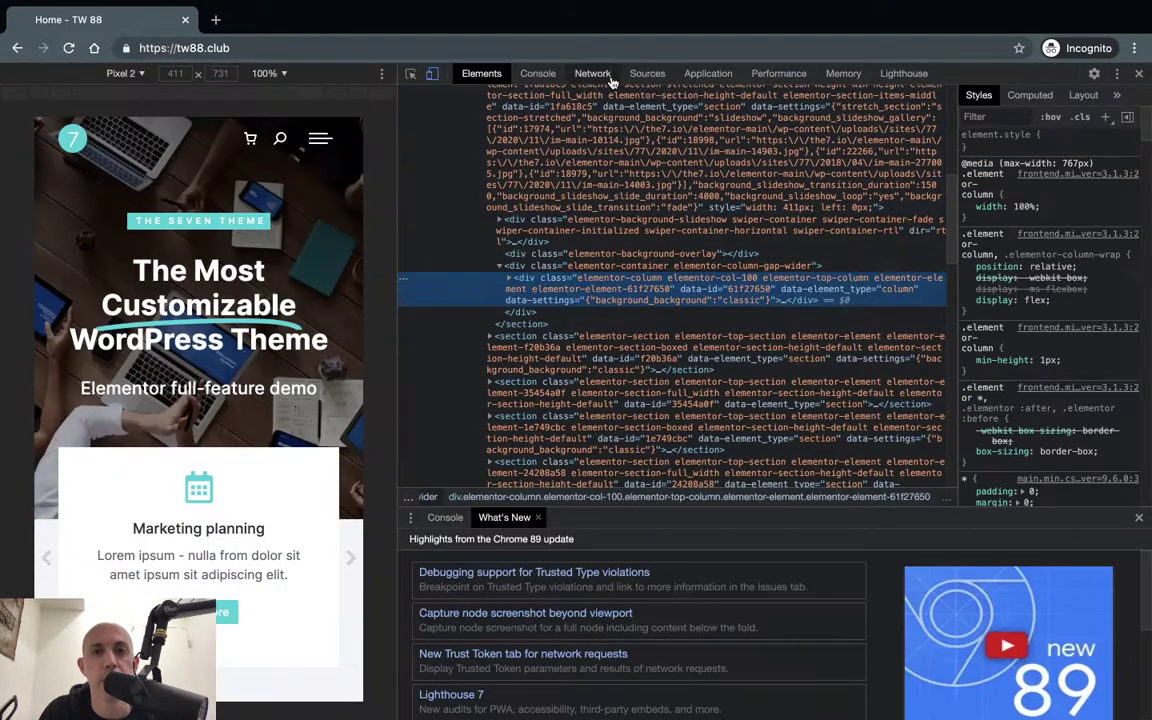
left_click(606, 76)
key("super+r")
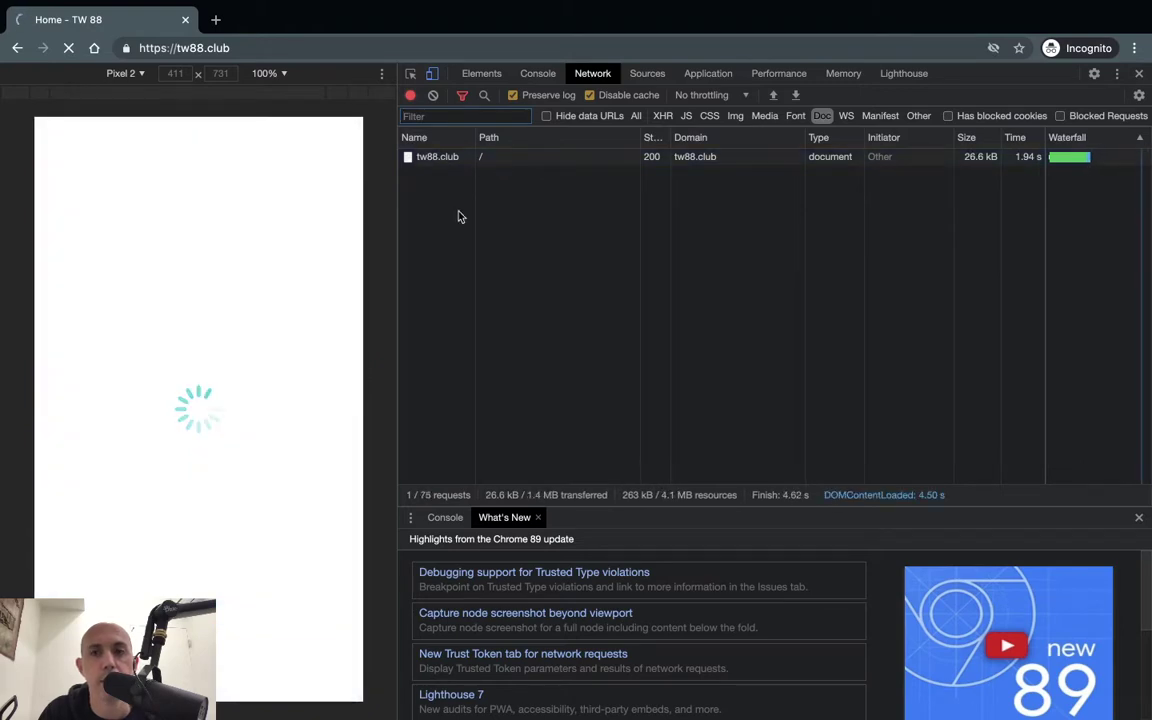
- Check the homepage document's response headers for APO cache headers, then show the PageSpeed Insights results
key("super+r")
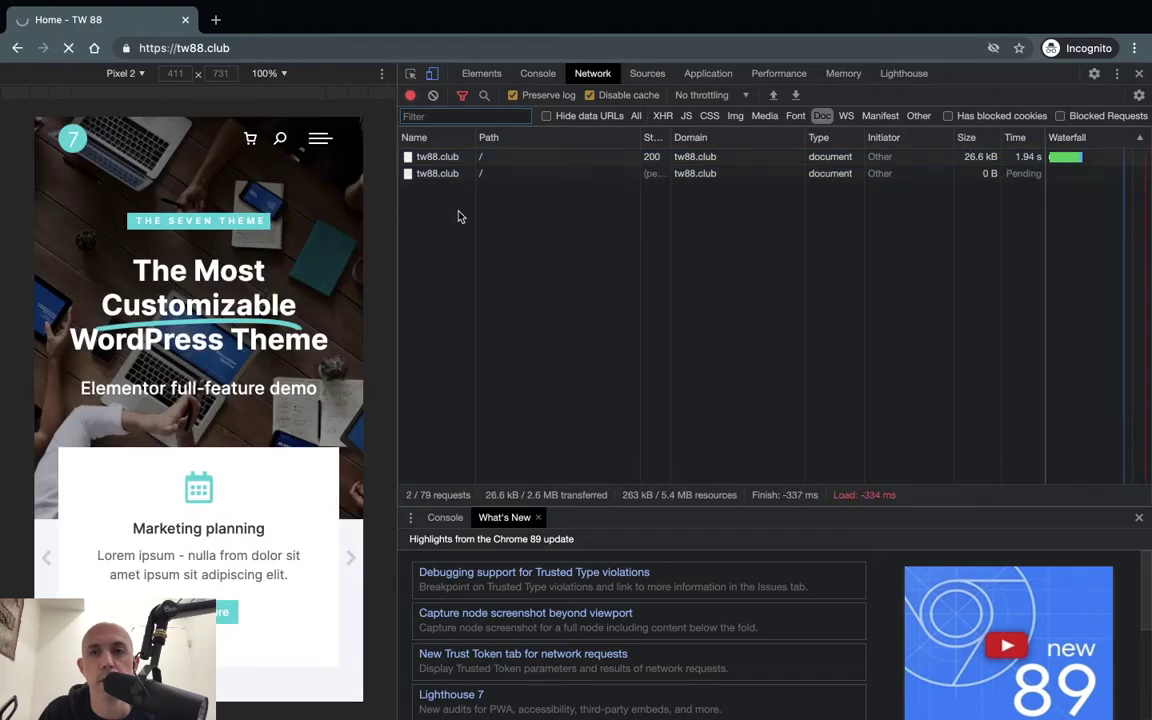
left_click(433, 175)
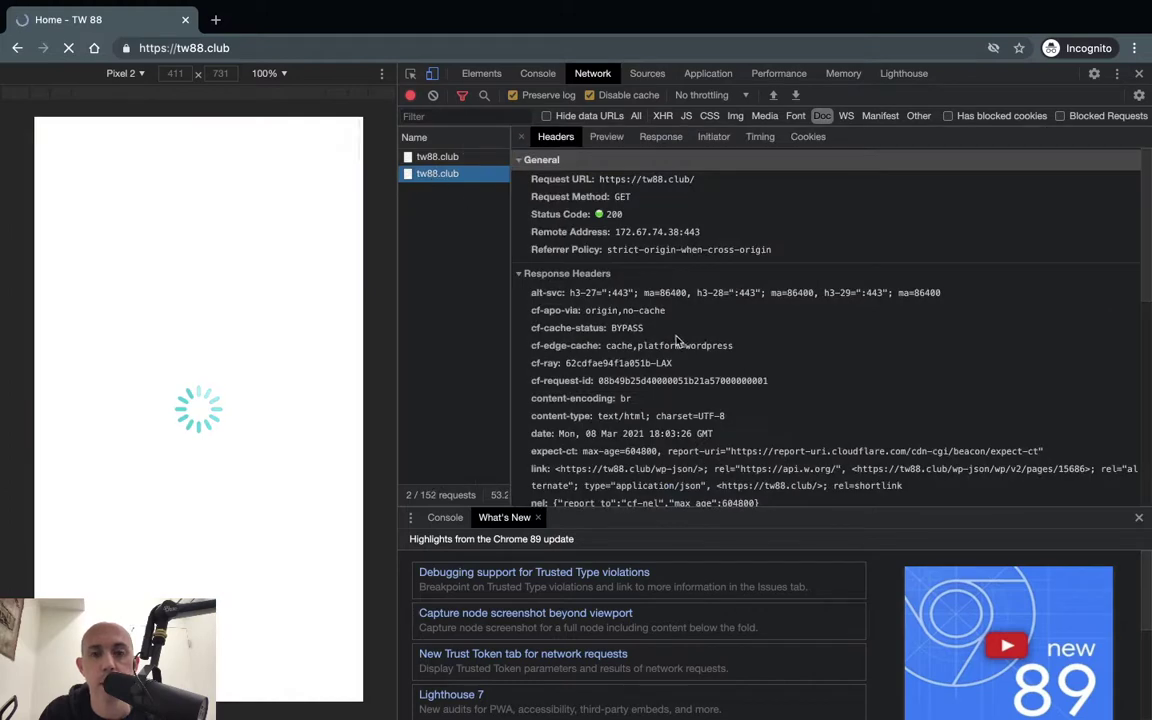
scroll(620, 310, "down", 2)
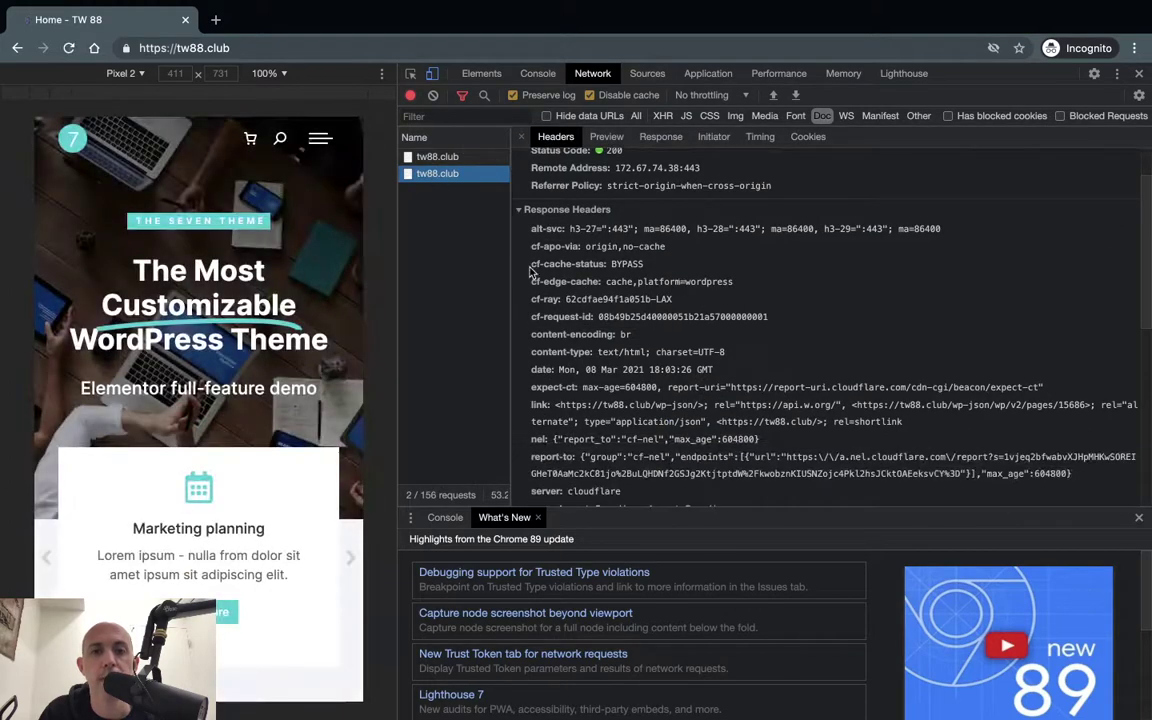
left_click(1143, 72)
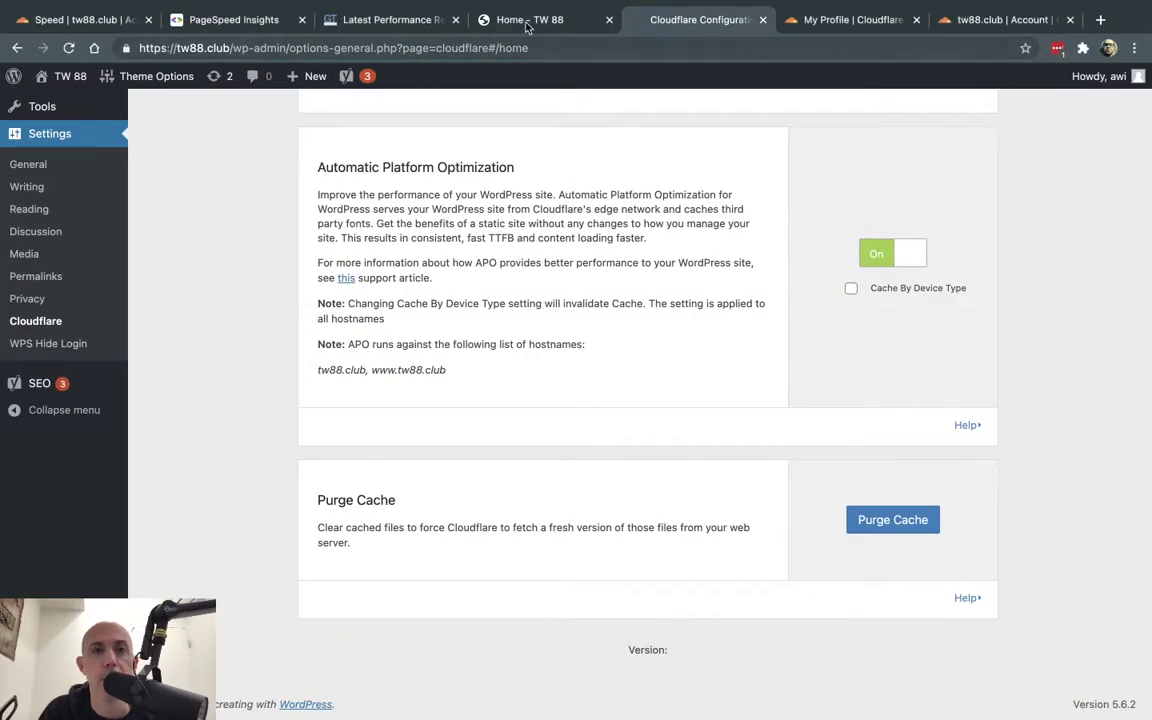
left_click(255, 20)
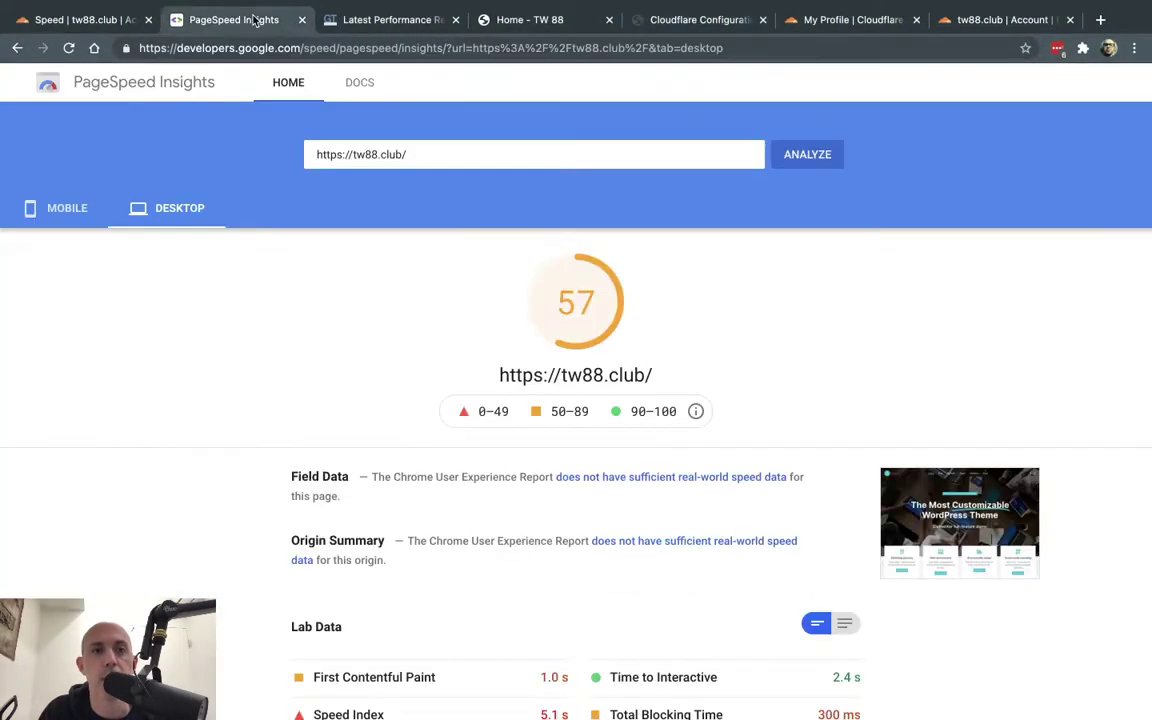
- Rerun the PageSpeed analysis for tw88.club and start a GTmetrix re-test
left_click(810, 154)
left_click(365, 20)
scroll(690, 172, "up", 15)
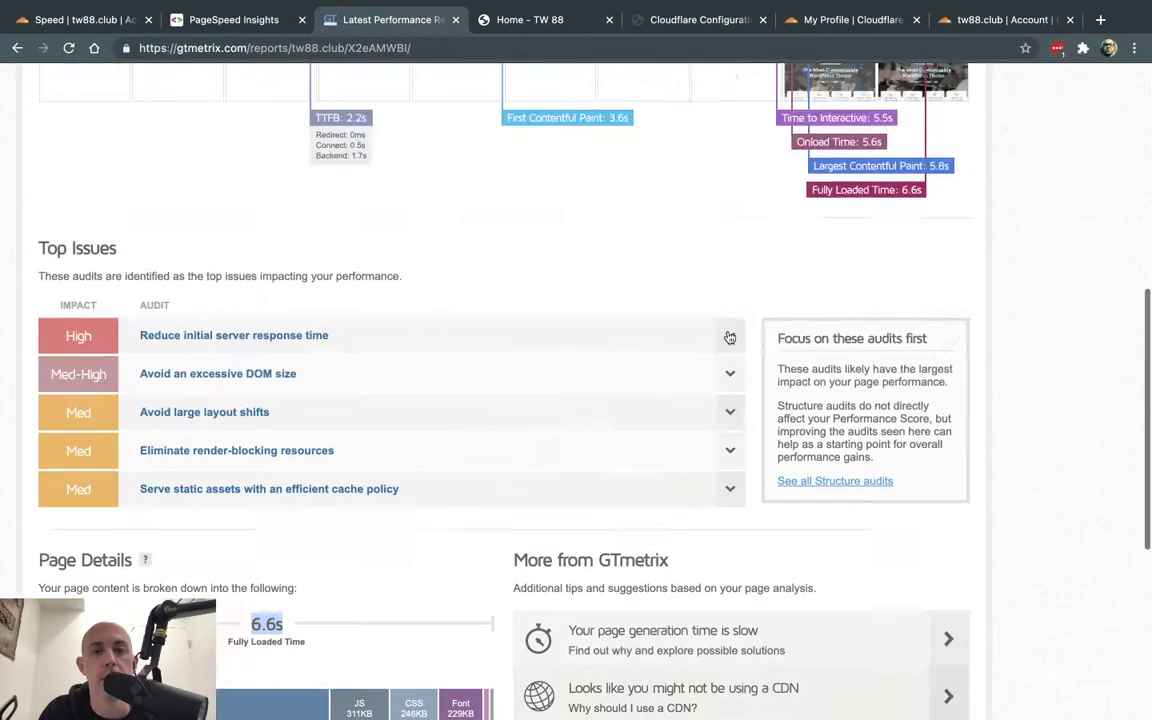
left_click(1030, 160)
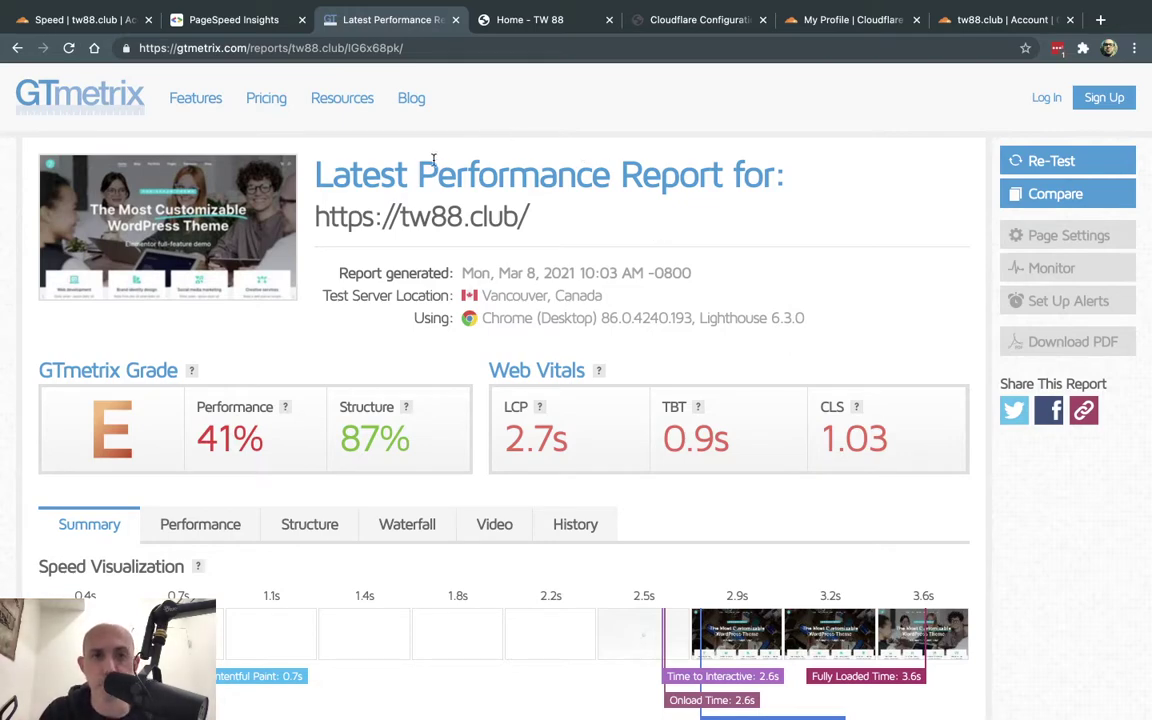
- Review the new GTmetrix page details: 3.6s fully loaded, 2.27MB, 73 requests
left_click_drag(380, 172, 641, 174)
scroll(674, 278, "down", 6)
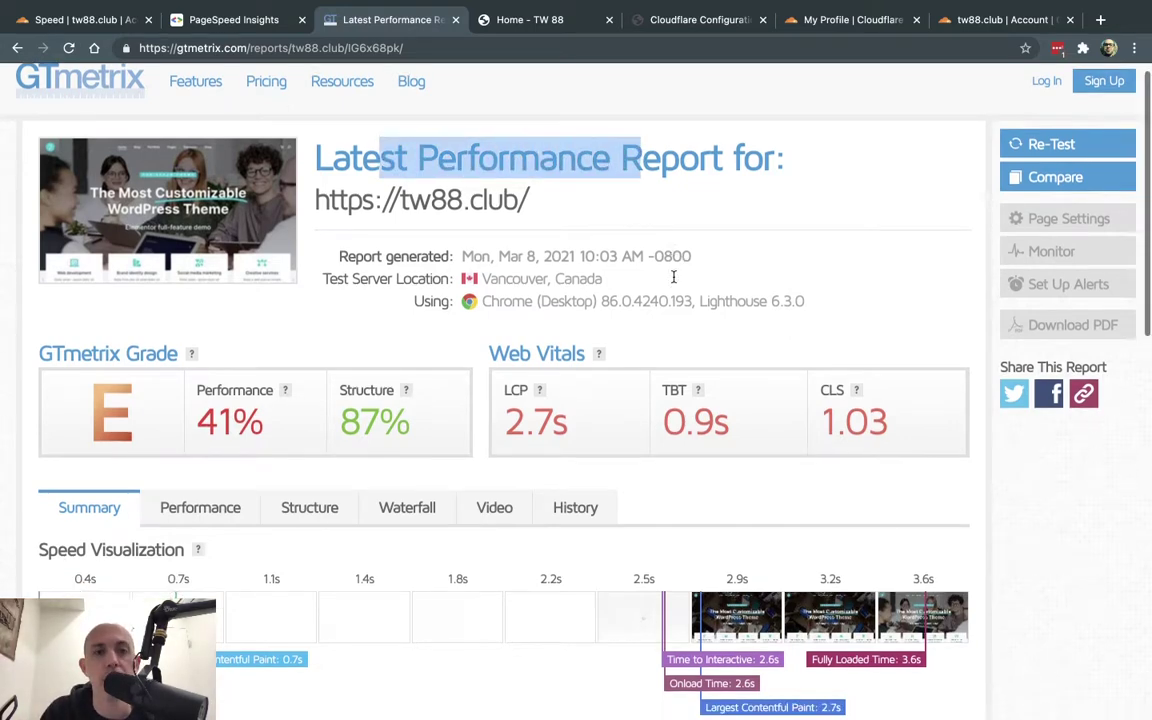
scroll(674, 283, "down", 3)
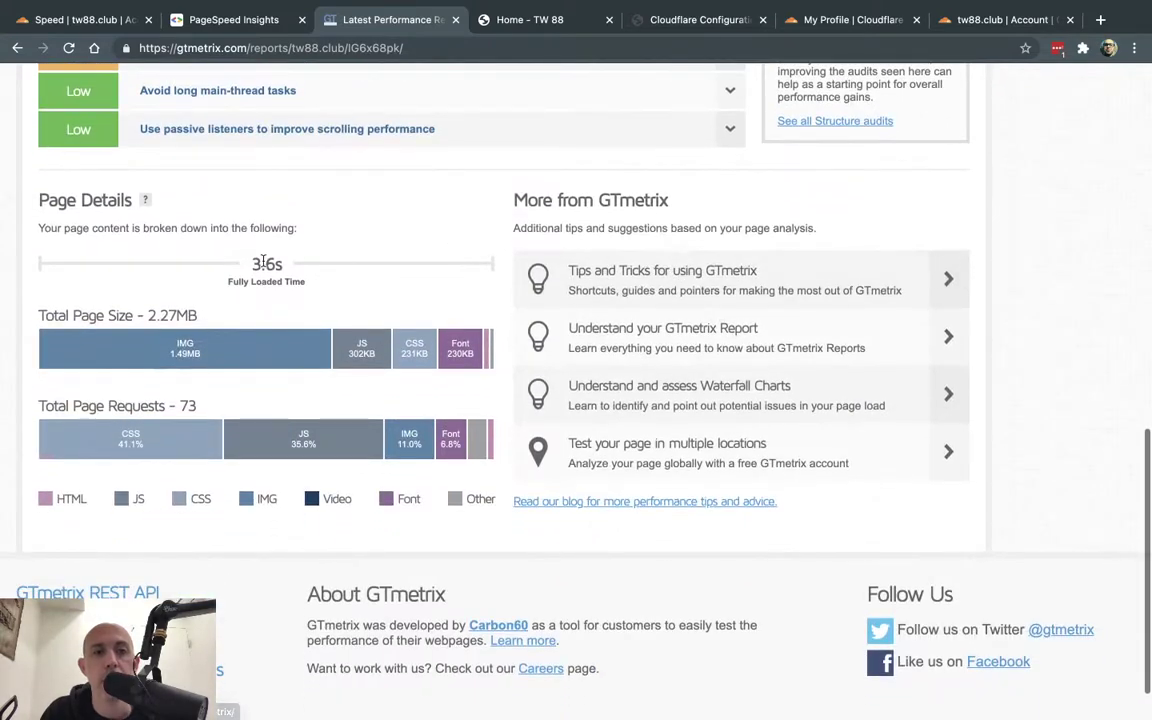
left_click_drag(249, 264, 285, 266)
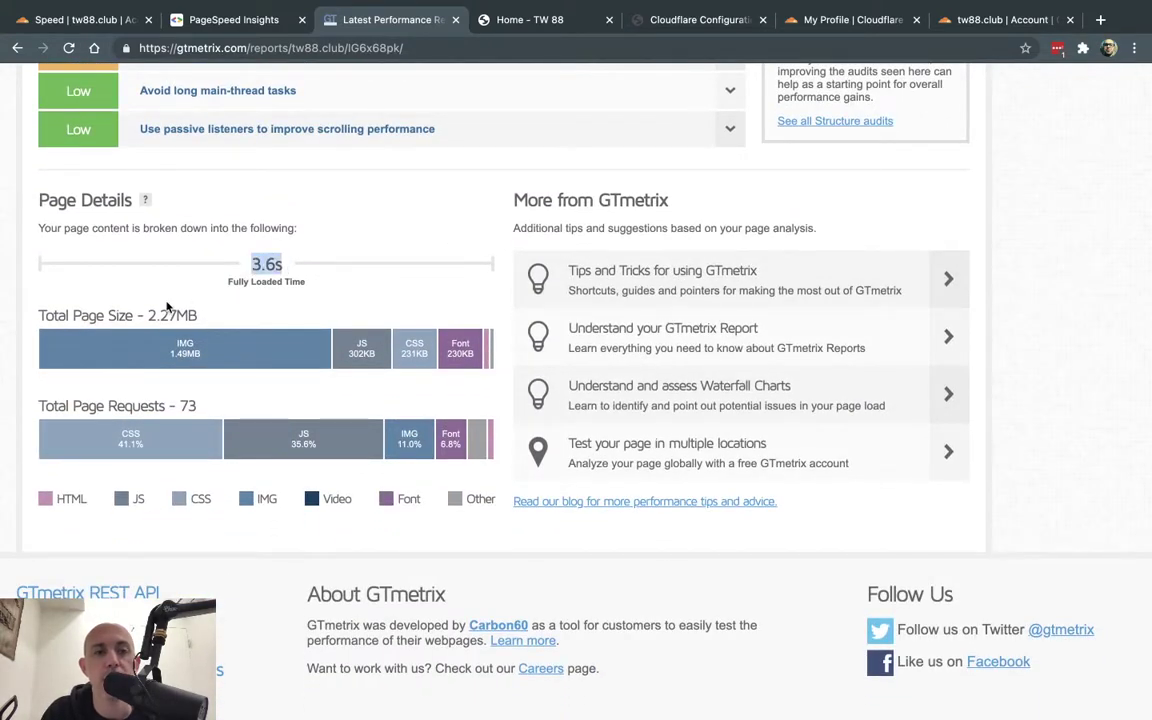
key("ctrl+Right")
key("ctrl+Right")
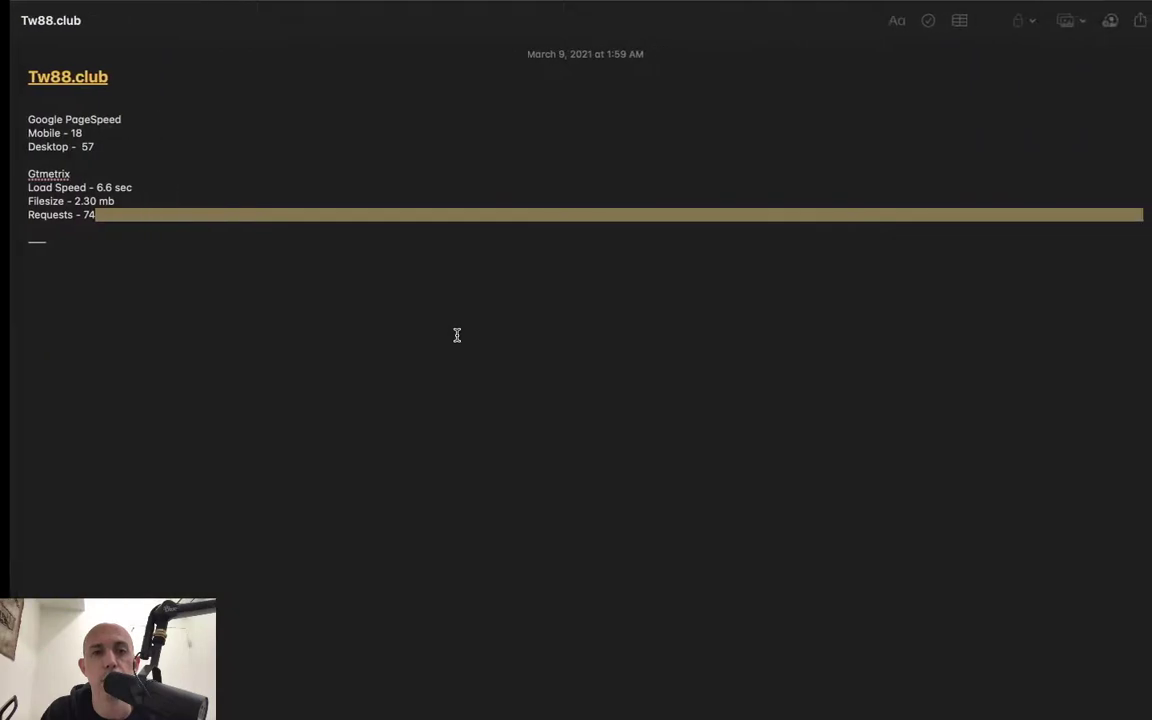
- Duplicate the Gtmetrix results lines below the note's divider
left_click(262, 298)
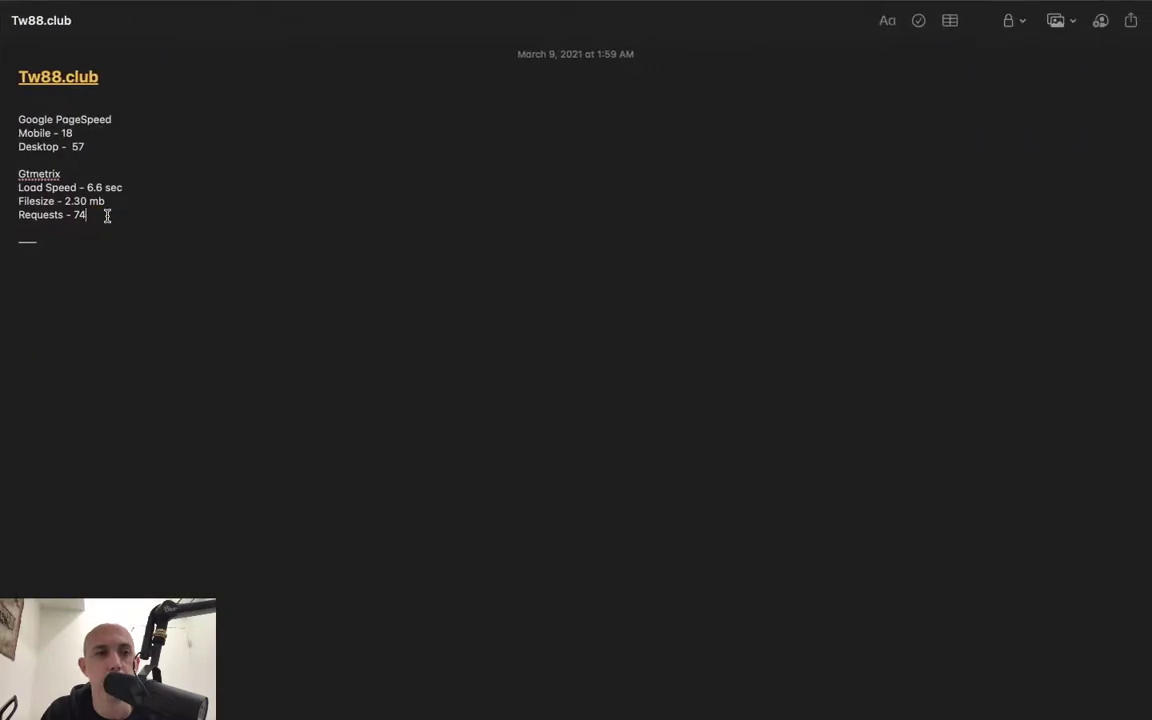
left_click_drag(105, 214, 5, 172)
key("cmd+c")
left_click(77, 273)
key("cmd+v")
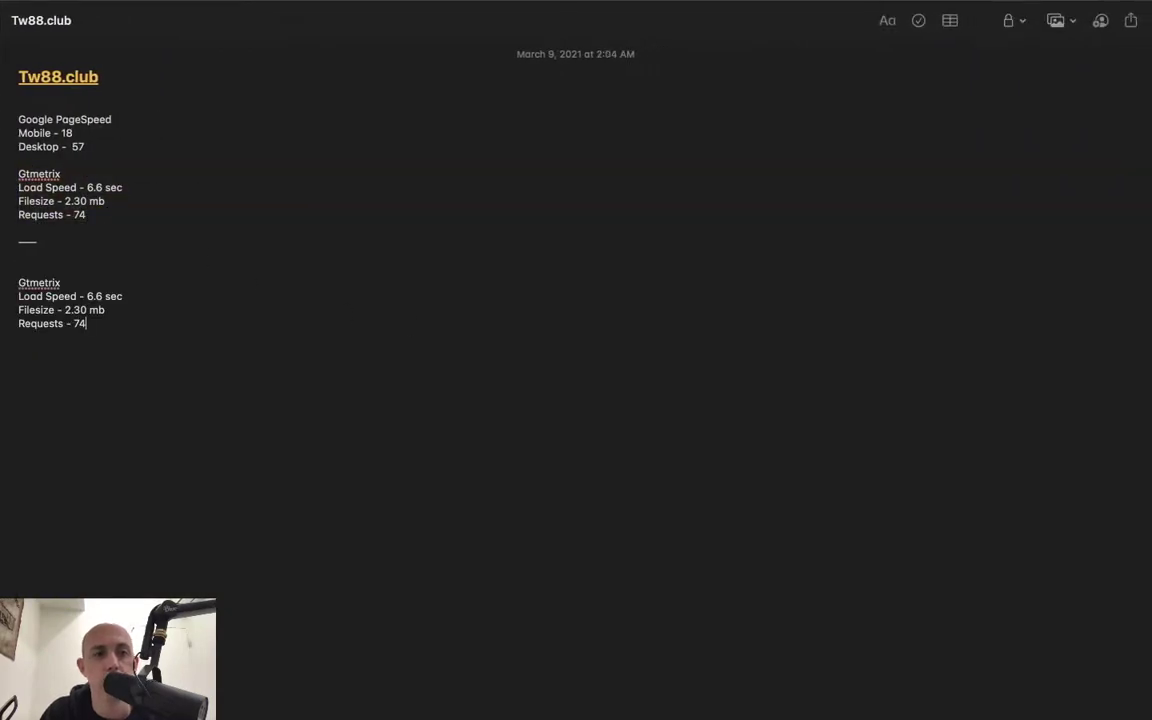
- Update the copied block to Load Speed 3.6 sec, Filesize 2.27 mb and Requests 73
key("ctrl+Left")
key("ctrl+Left")
key("ctrl+Right")
key("ctrl+Right")
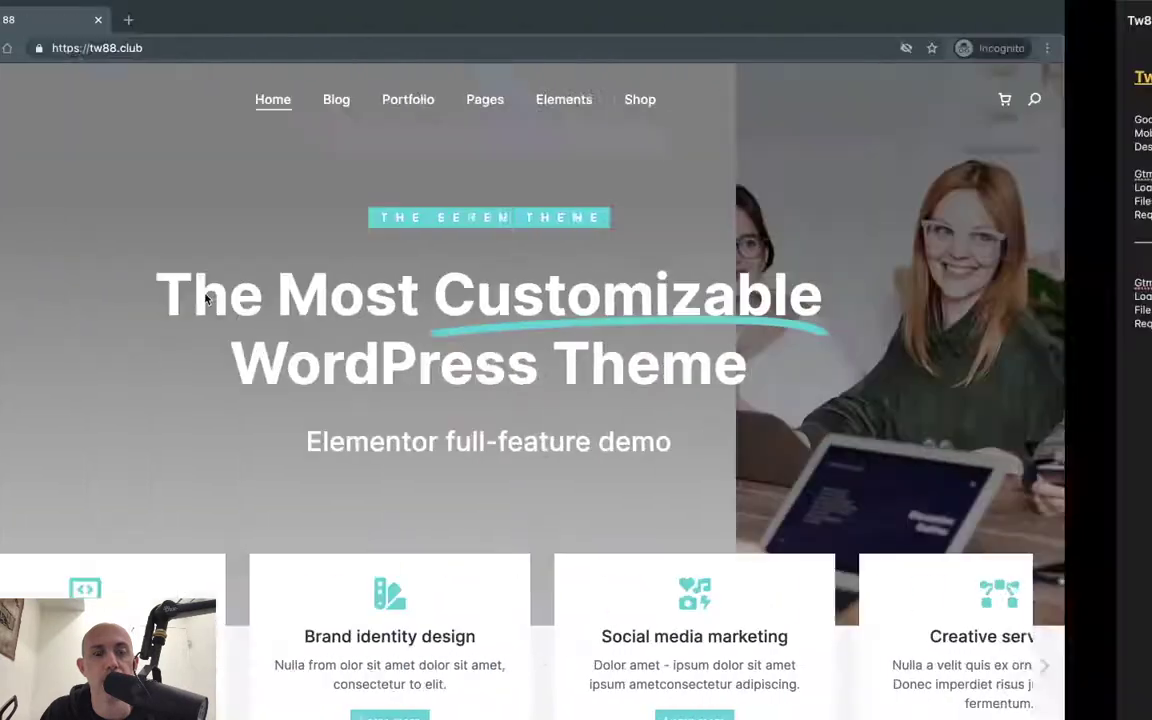
left_click(87, 296)
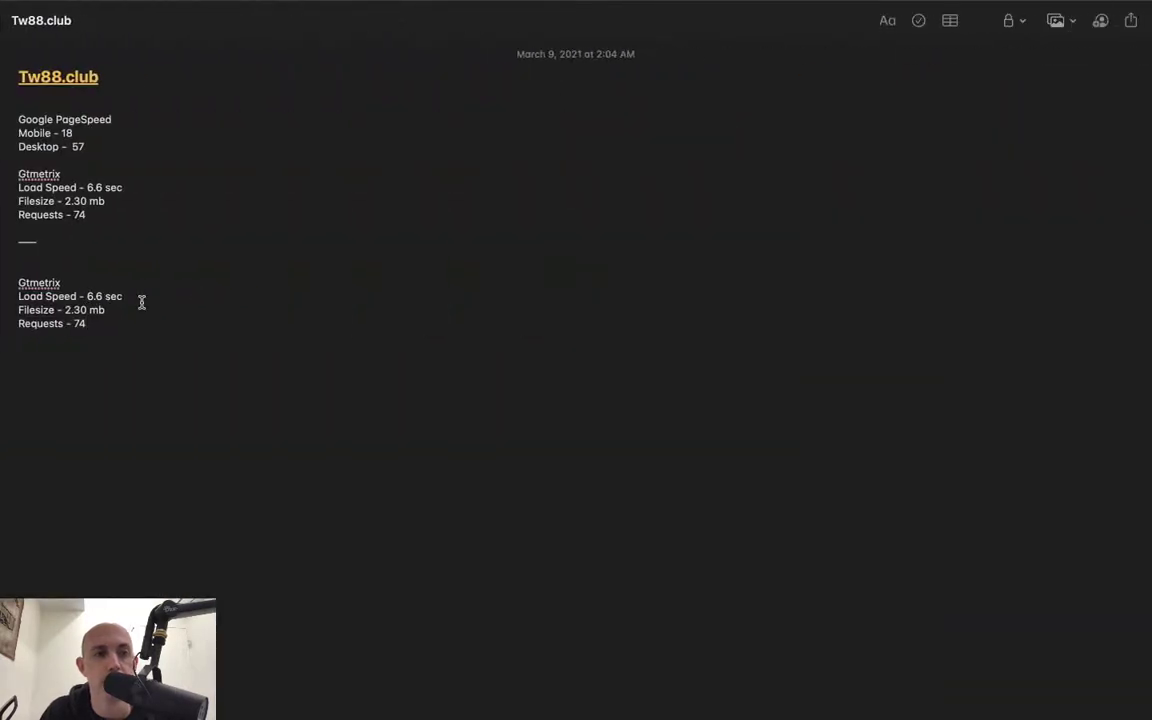
key("shift+Right")
key("shift+Right")
key("shift+Right")
type("3.6")
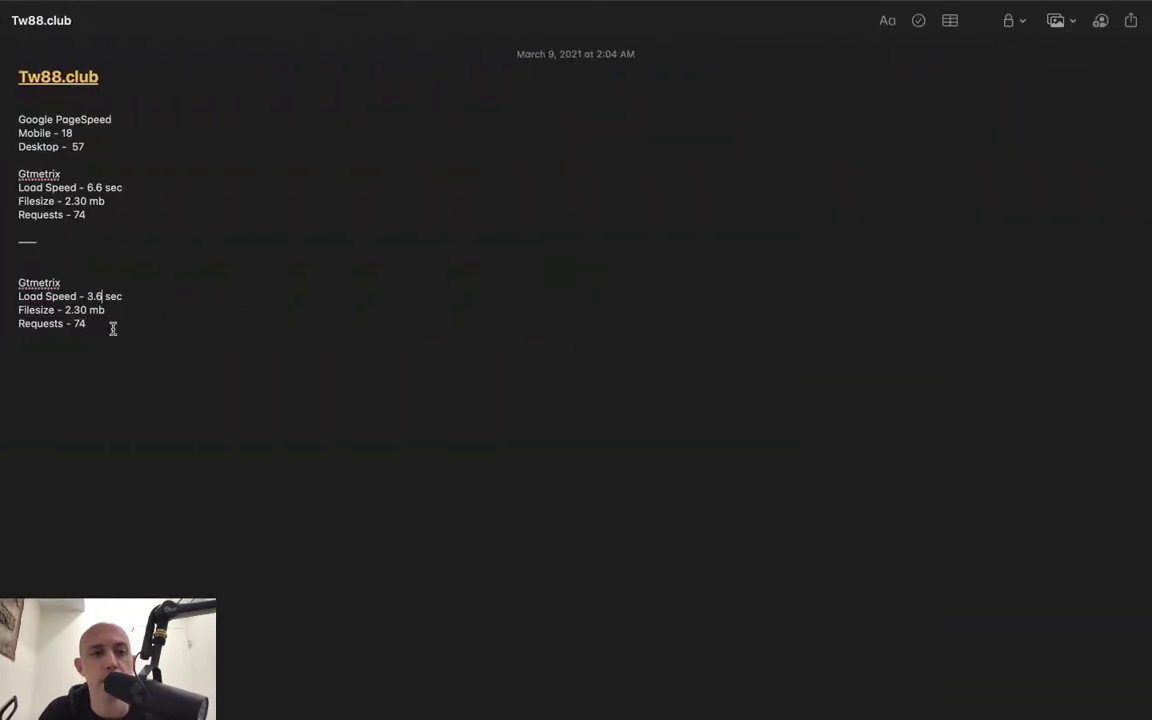
left_click(88, 312)
key("BackSpace")
key("BackSpace")
type("27")
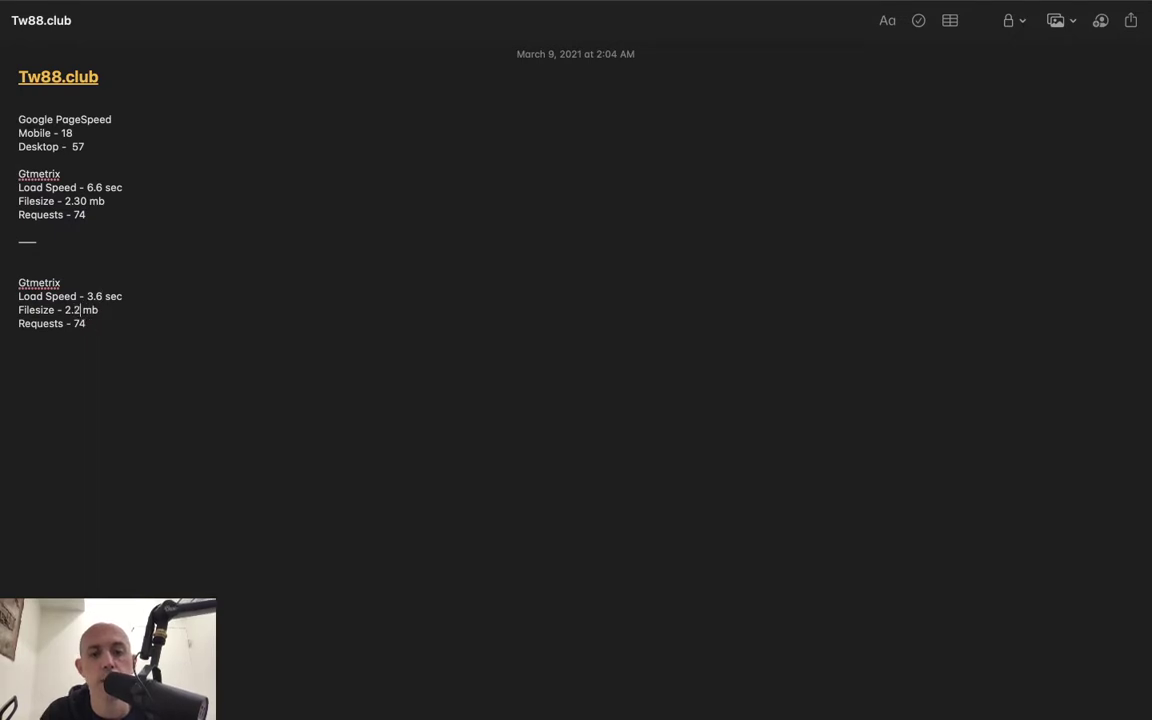
left_click(90, 324)
key("BackSpace")
type("3")
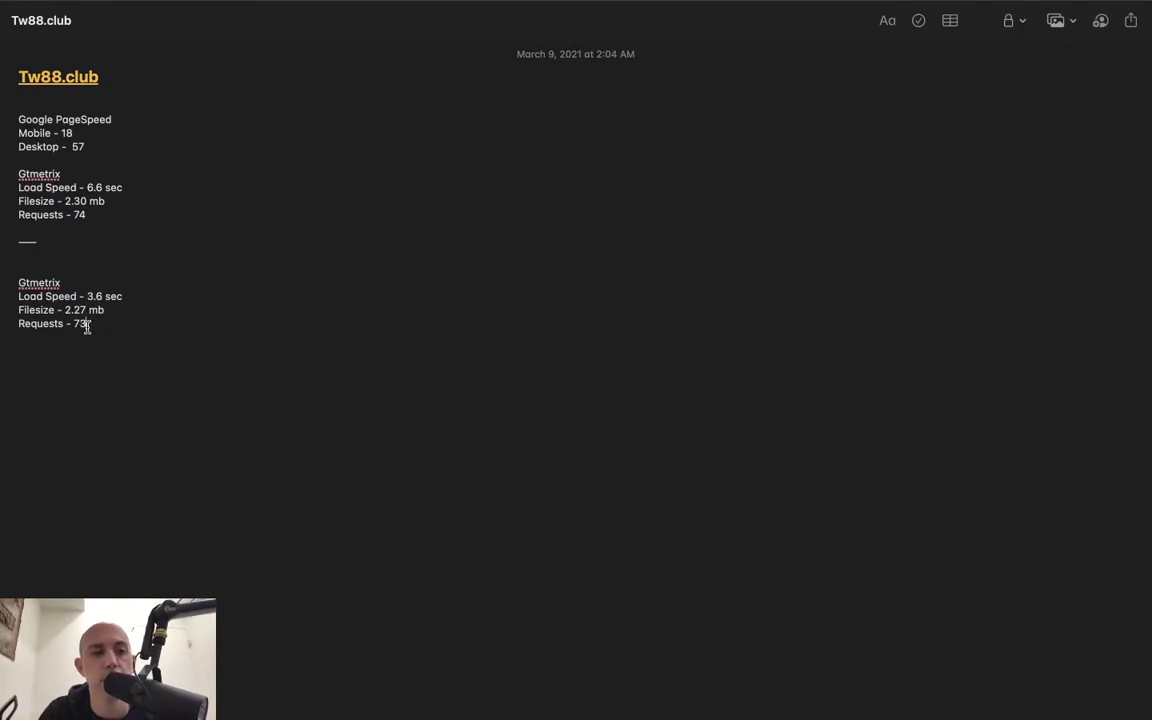
- Highlight the original and new load times and request counts to compare them
left_click_drag(64, 187, 129, 181)
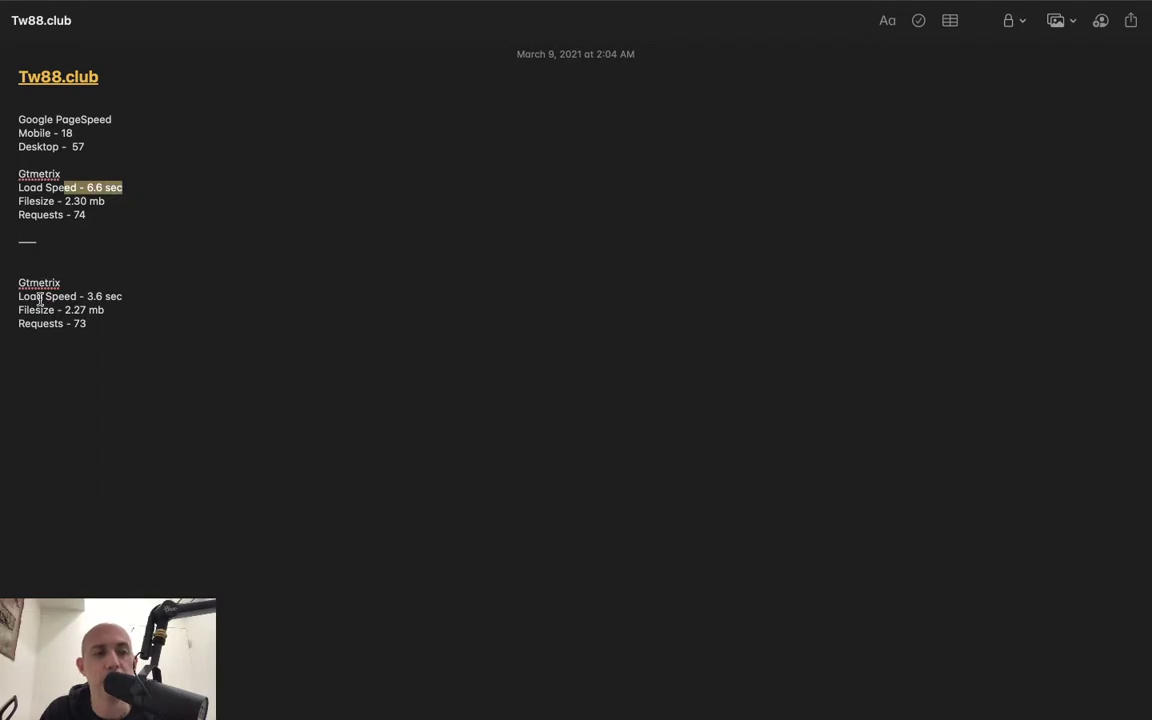
left_click_drag(46, 296, 36, 324)
left_click_drag(48, 214, 138, 185)
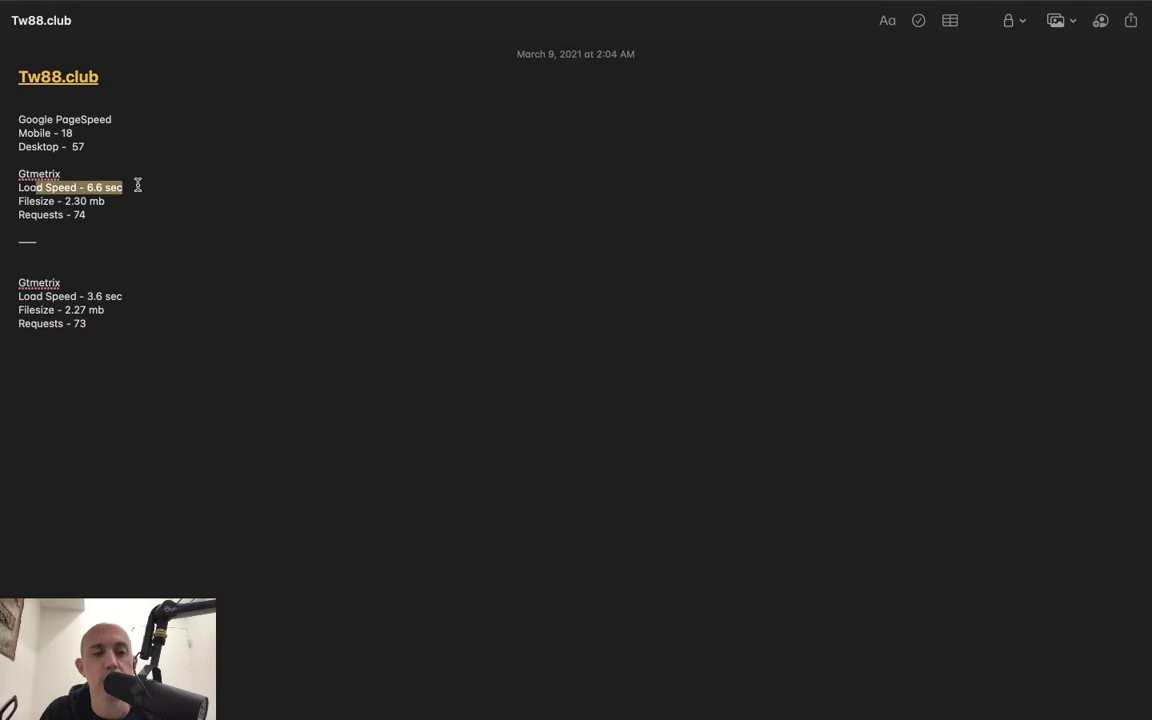
left_click(138, 185)
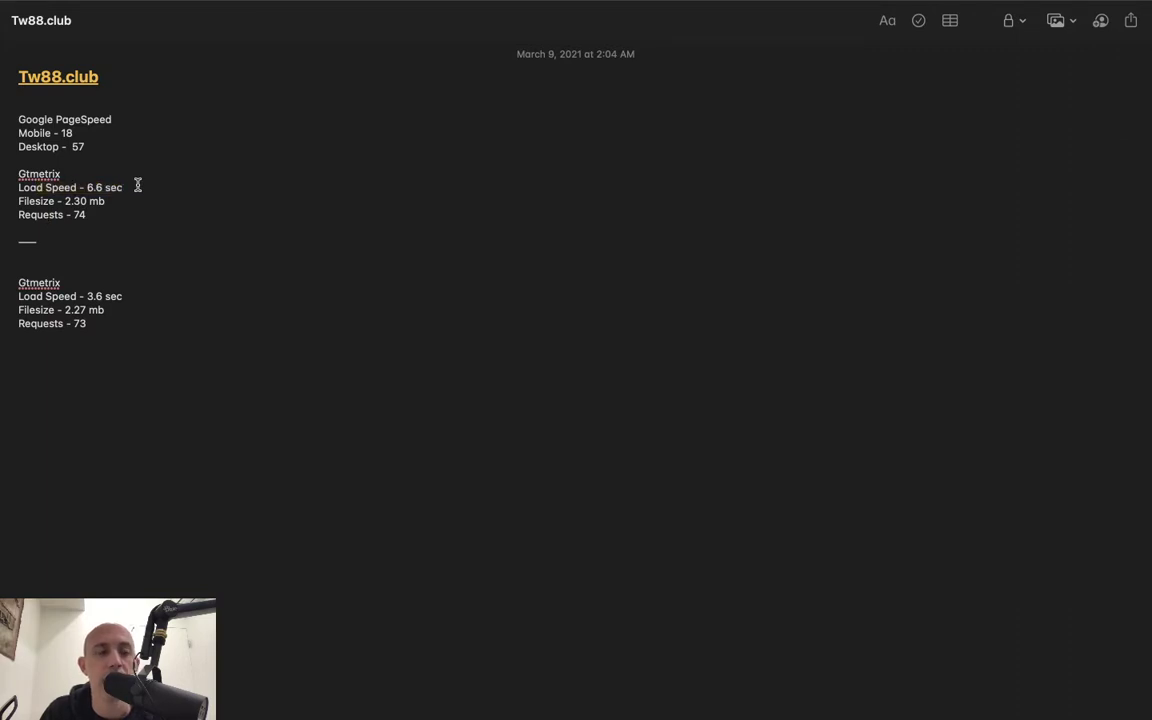
left_click_drag(45, 188, 128, 188)
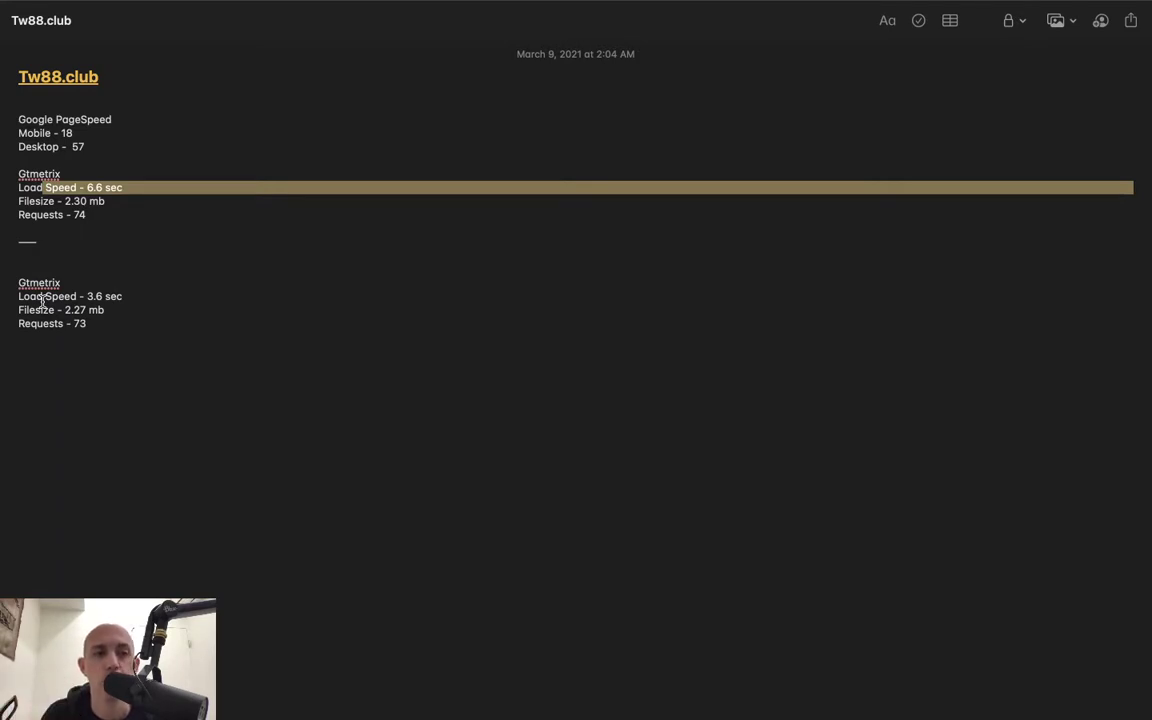
- Paste a copy of the Google PageSpeed lines below the divider and clear the old scores
left_click(157, 216)
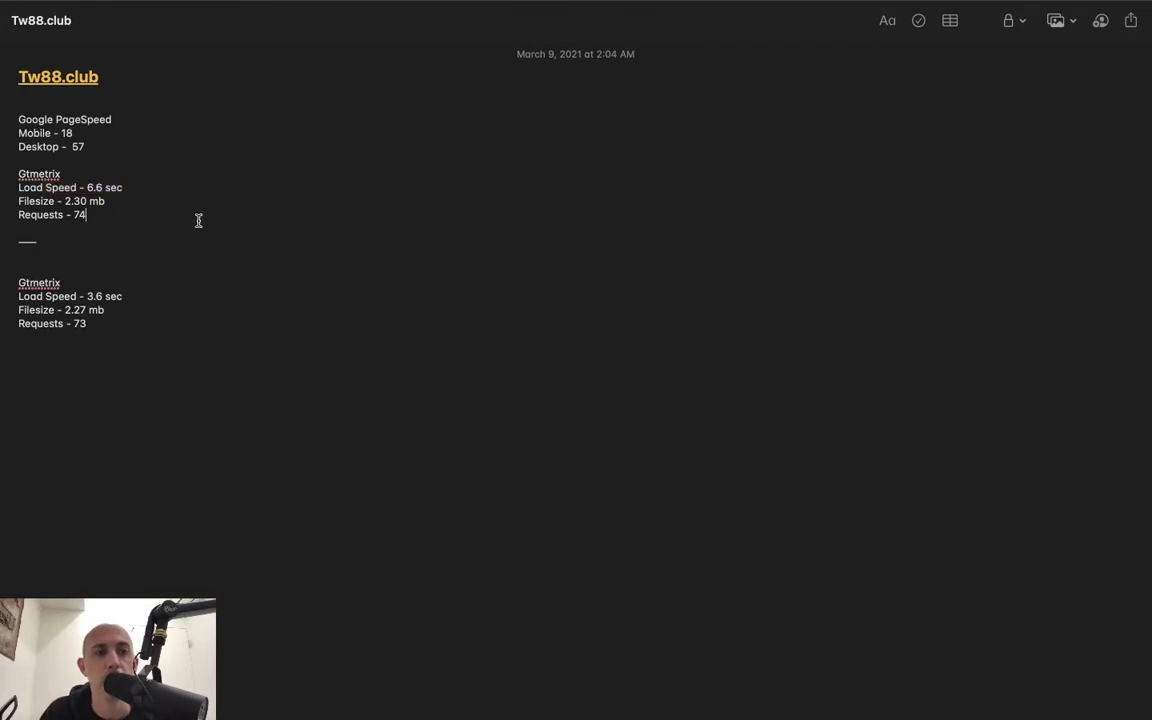
left_click_drag(92, 142, 10, 111)
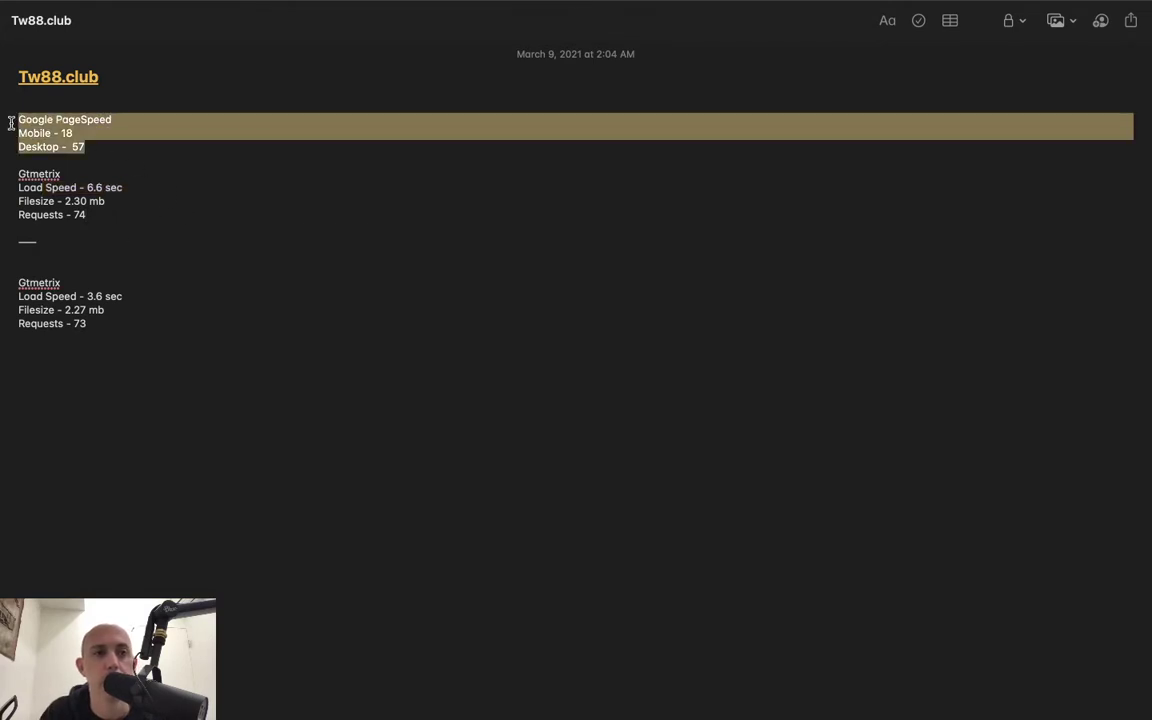
left_click(61, 262)
key("cmd+v")
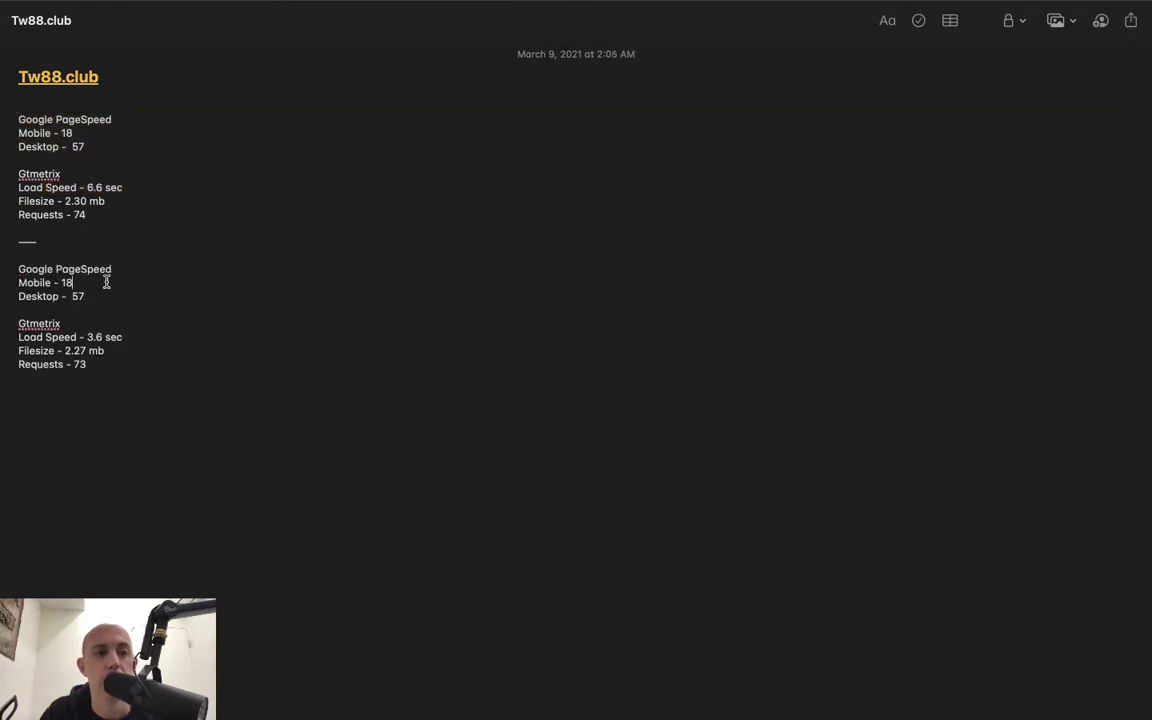
left_click(105, 283)
key("BackSpace")
key("BackSpace")
left_click(100, 296)
key("BackSpace")
key("BackSpace")
- Check the PageSpeed desktop score and enter Mobile 30 and Desktop 71 in the new block
key("ctrl+Left")
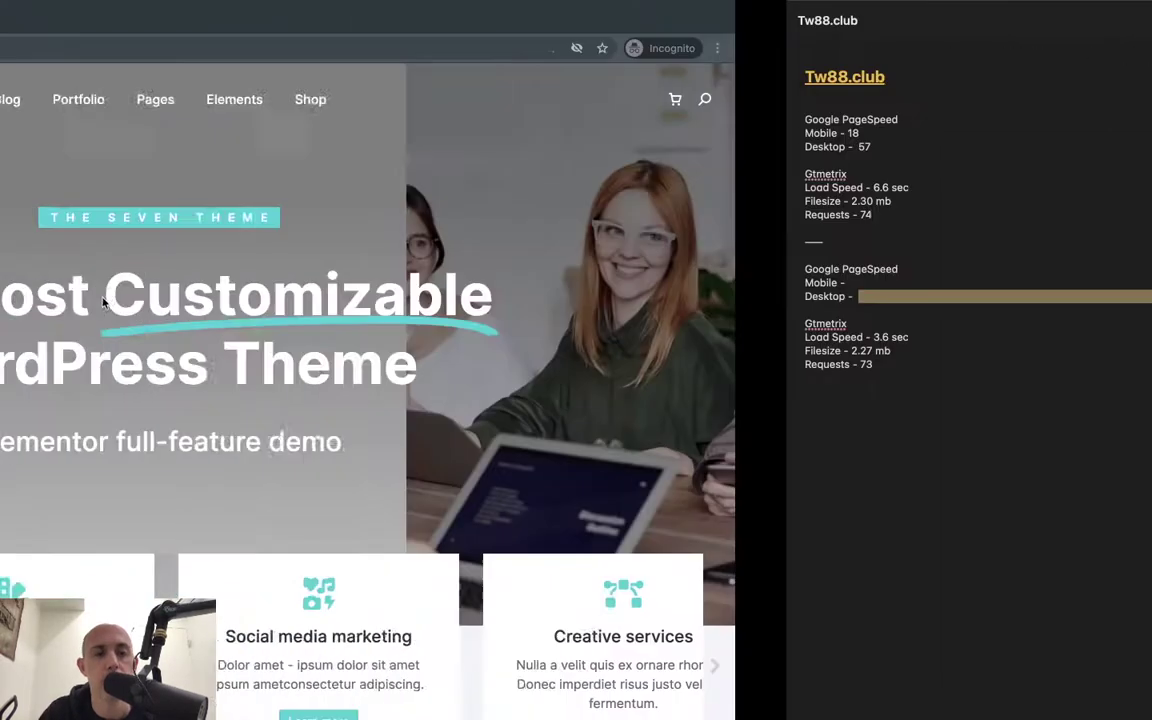
key("ctrl+Left")
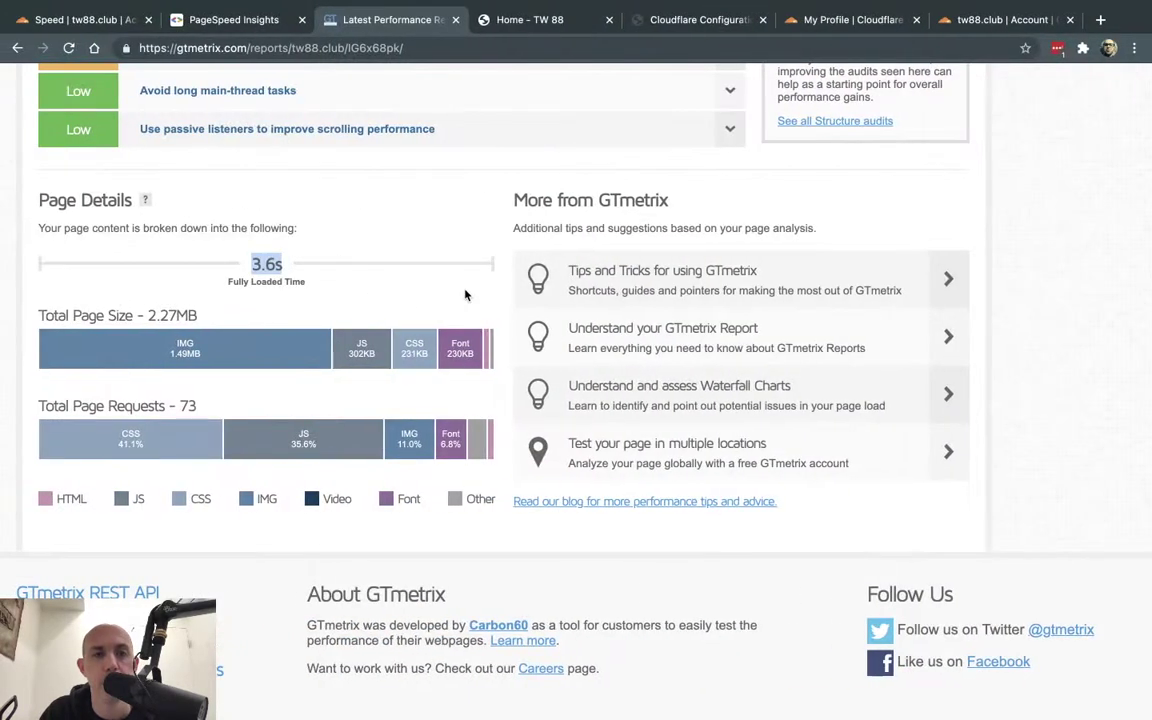
left_click(233, 20)
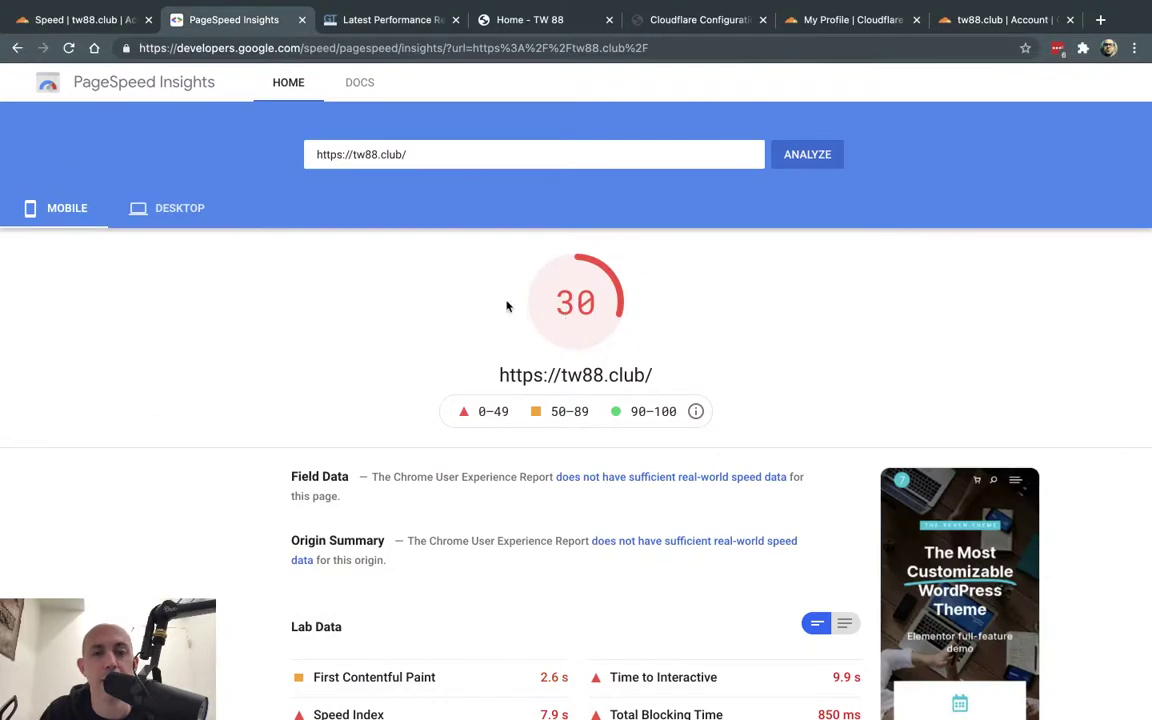
left_click(165, 208)
key("ctrl+Right")
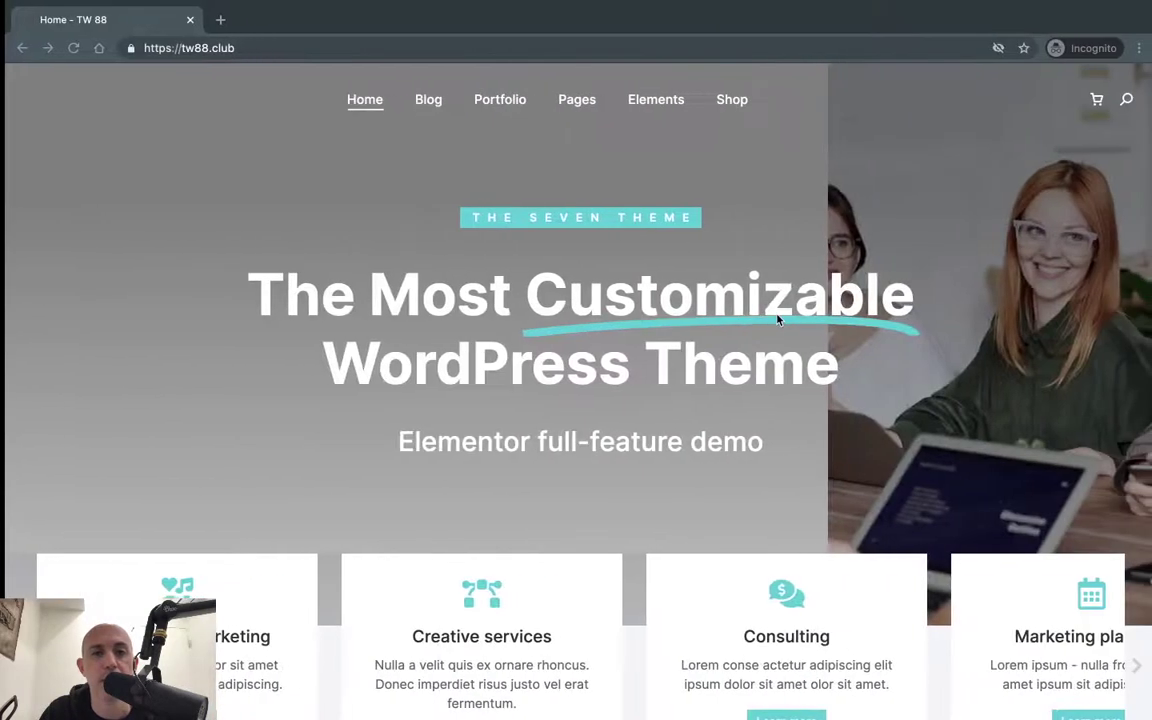
key("ctrl+Right")
left_click(106, 283)
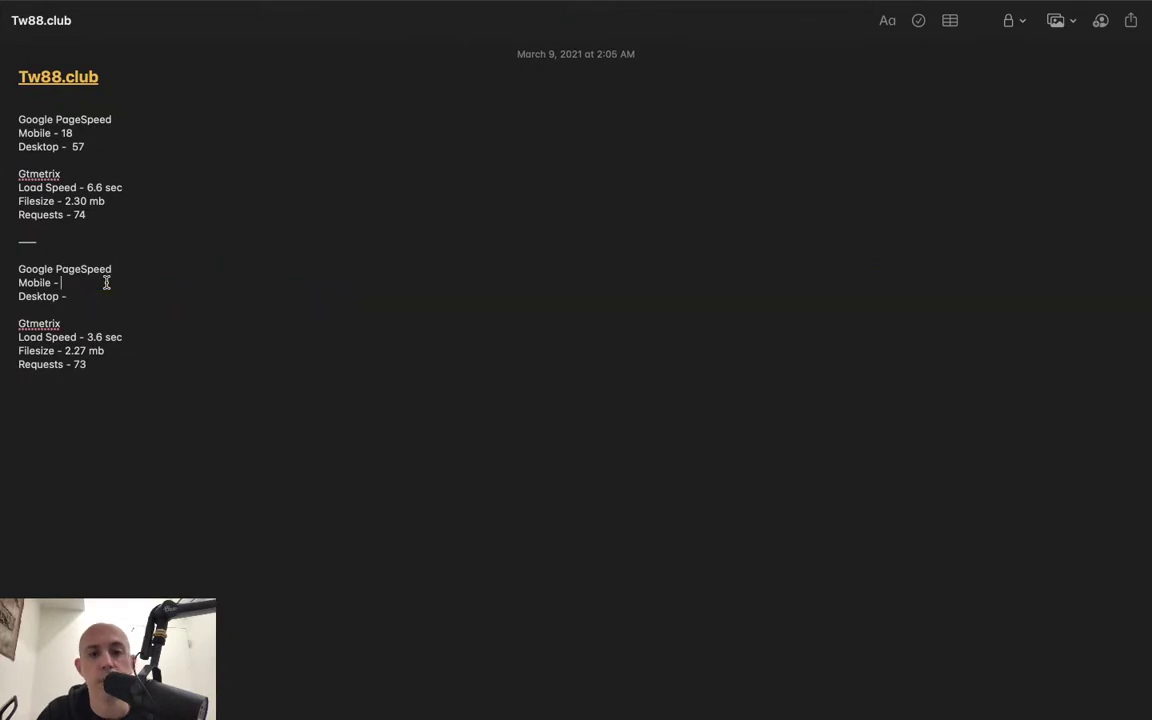
type("30")
type("71")
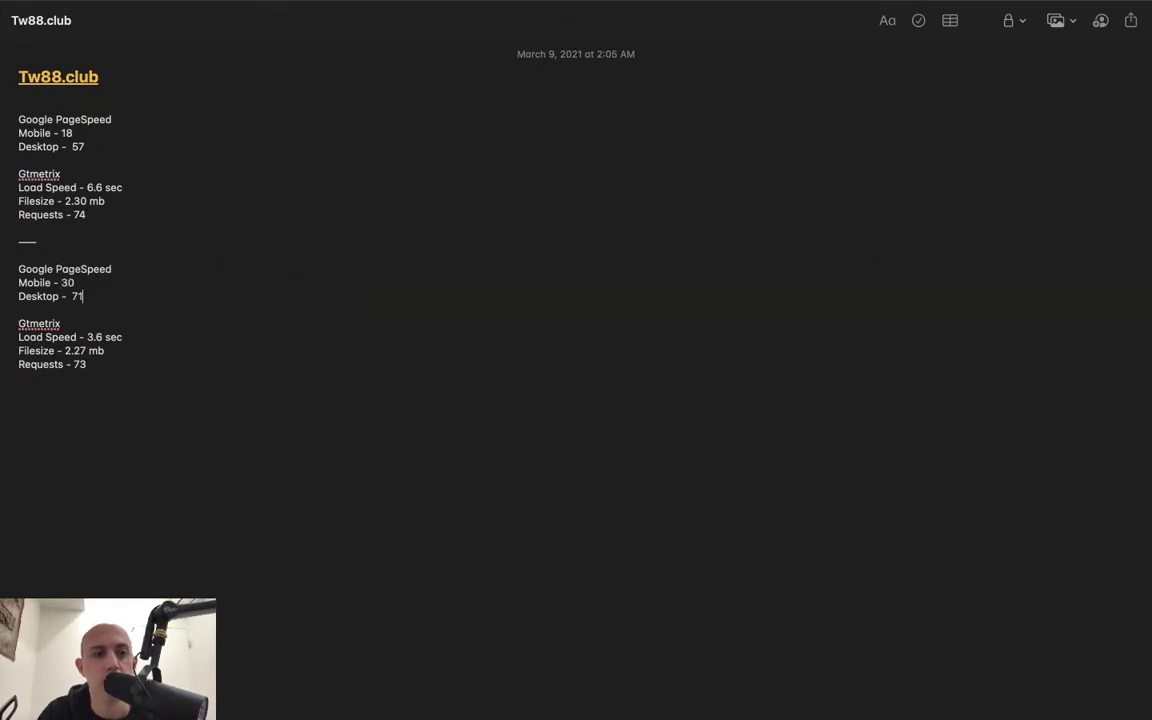
- Highlight the original and new mobile and desktop scores (57 vs 71) to compare them
left_click_drag(20, 131, 70, 133)
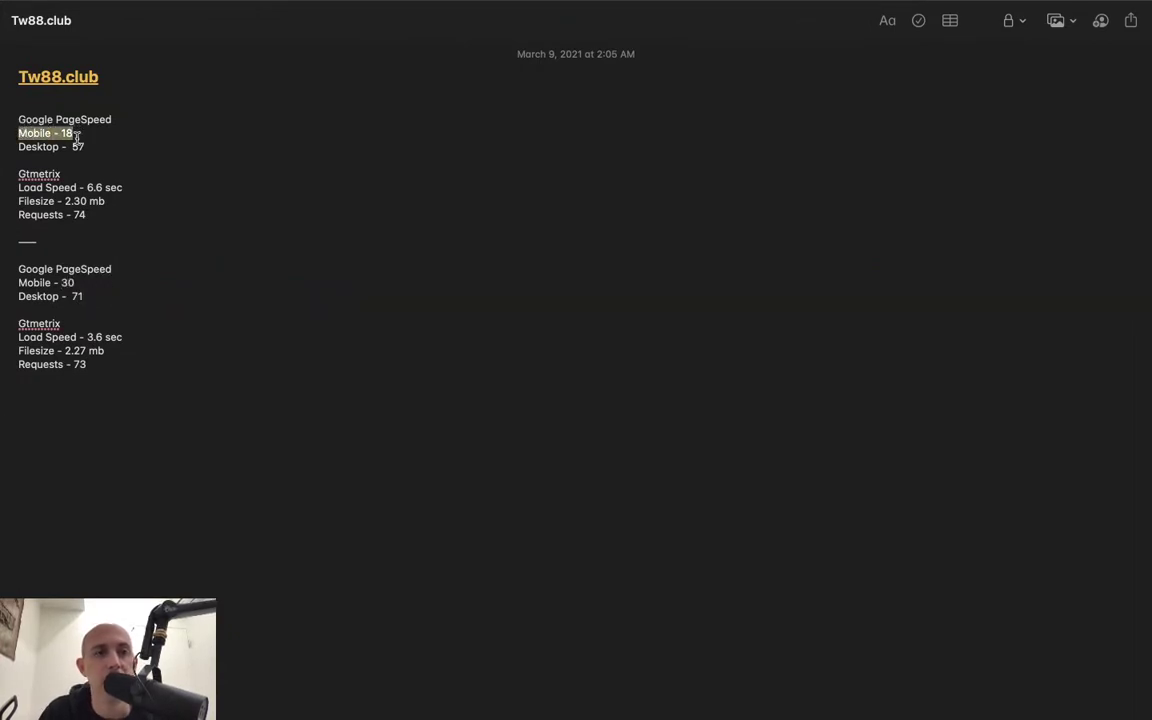
left_click_drag(31, 283, 77, 285)
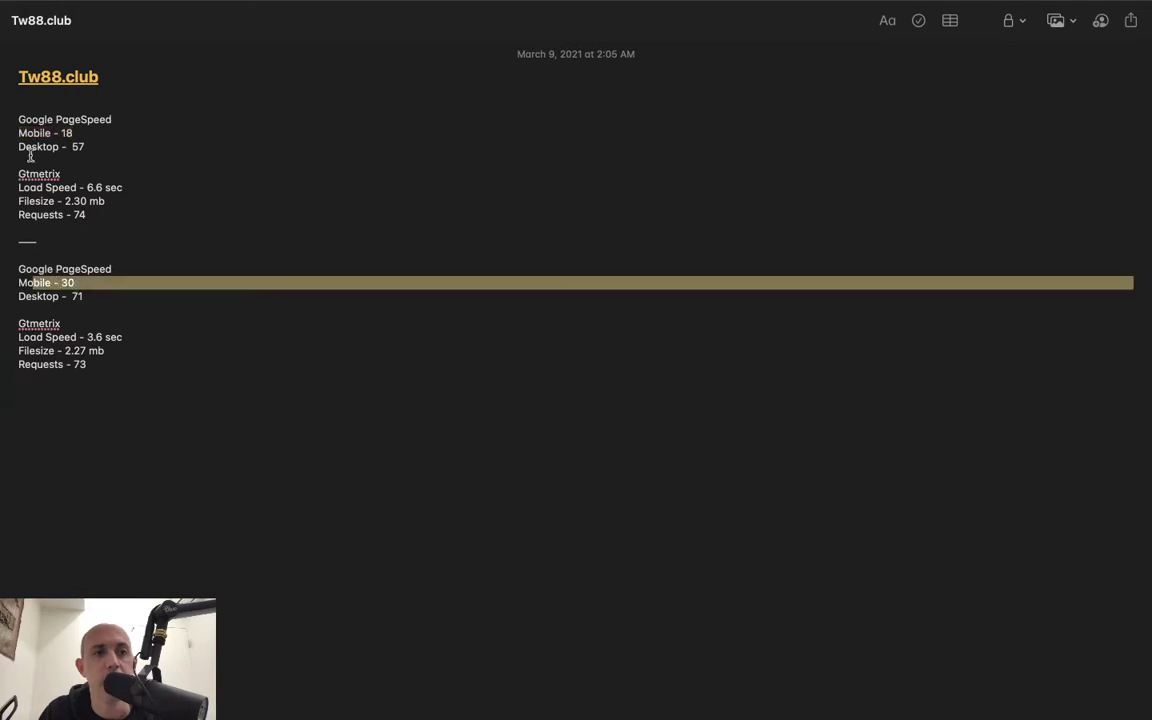
left_click_drag(26, 147, 84, 147)
left_click(45, 296)
left_click_drag(45, 296, 93, 294)
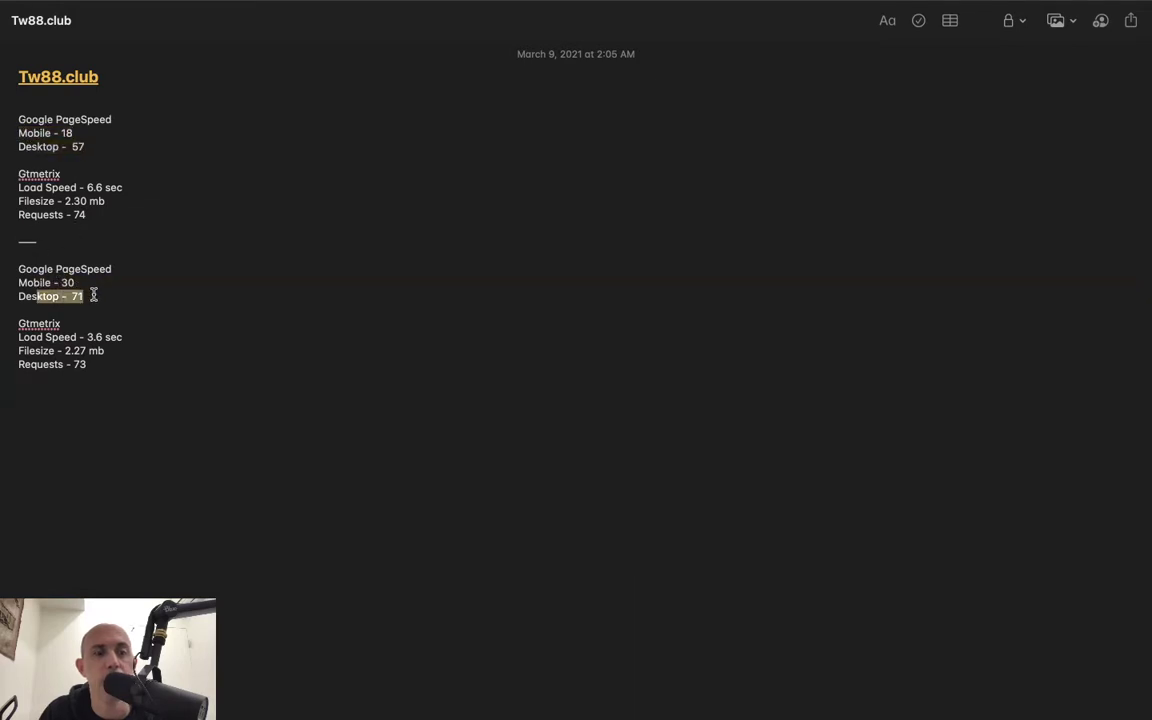
left_click(212, 294)
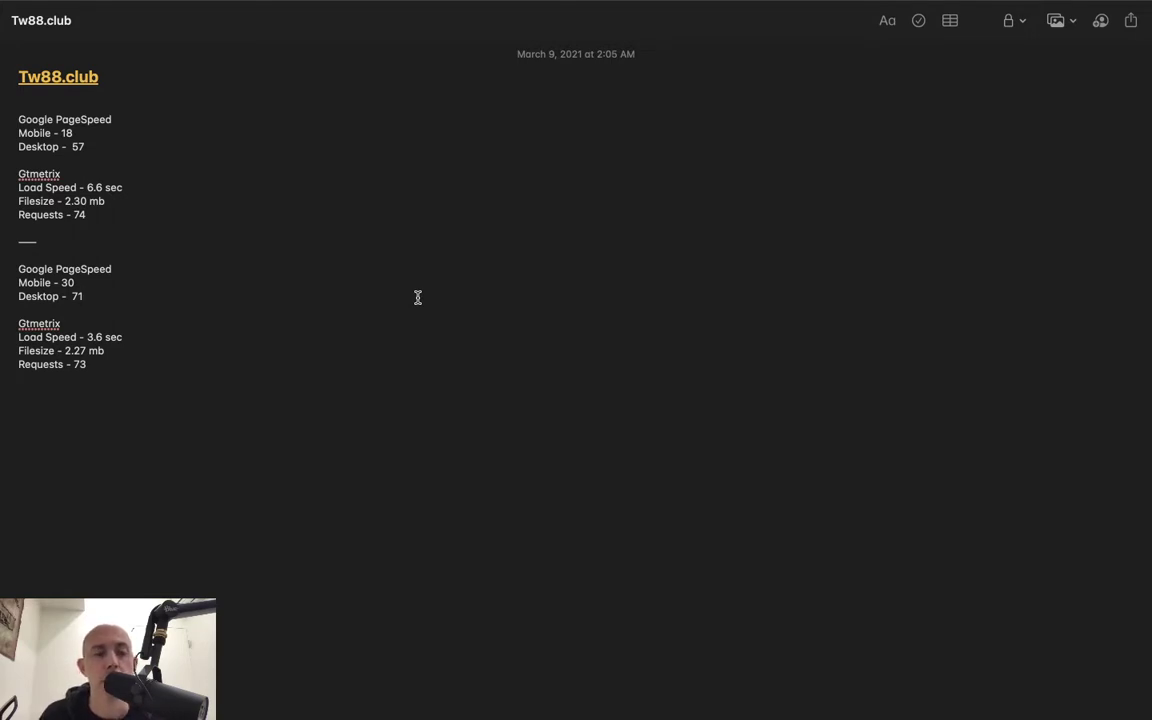
- Return from full-screen Notes to Chrome's PageSpeed Insights desktop report scoring 71
key("ctrl+Left")
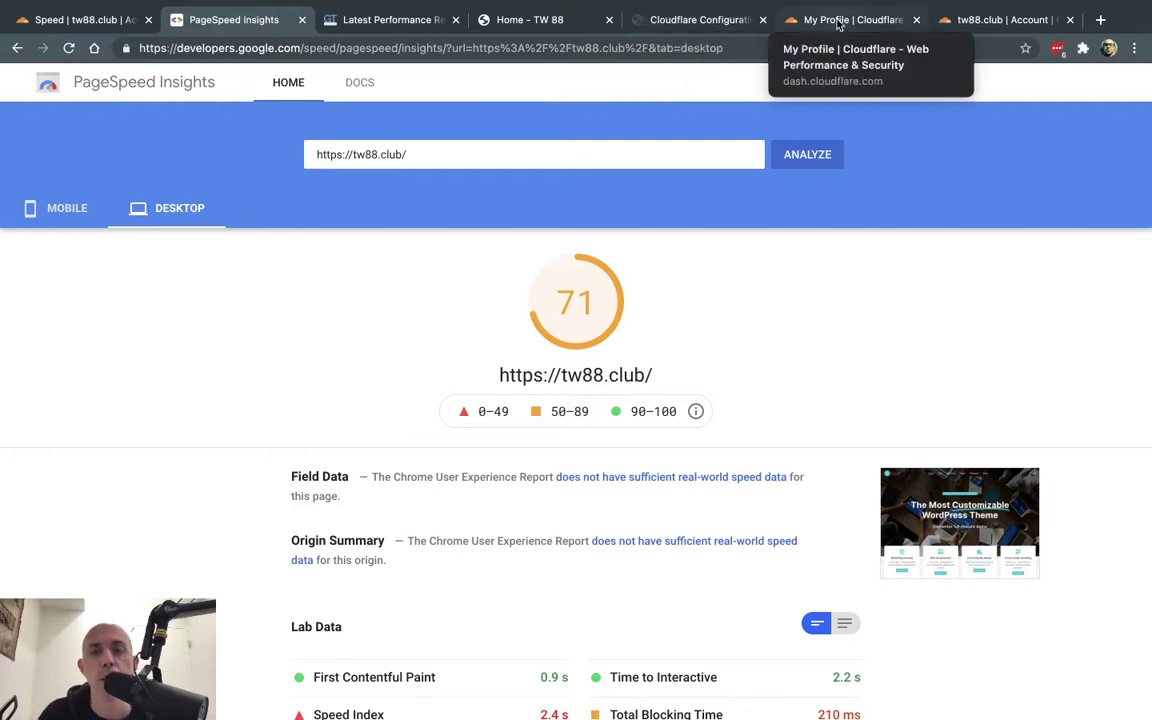
- Switch to the 'tw88.club | Account' tab showing Cloudflare's overview dashboard
left_click(1000, 19)
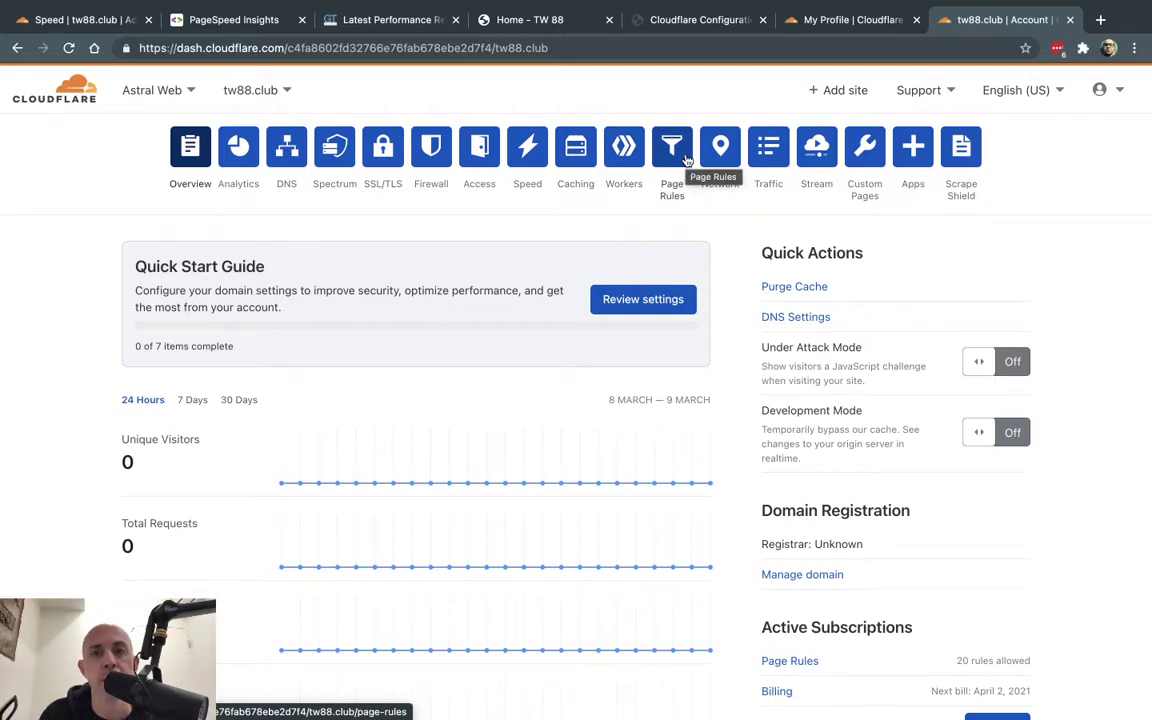
- Open tw88.club's Network settings and review HTTP/2, HTTP/3 (with QUIC) and 0-RTT options
left_click(720, 150)
scroll(769, 266, "down", 2)
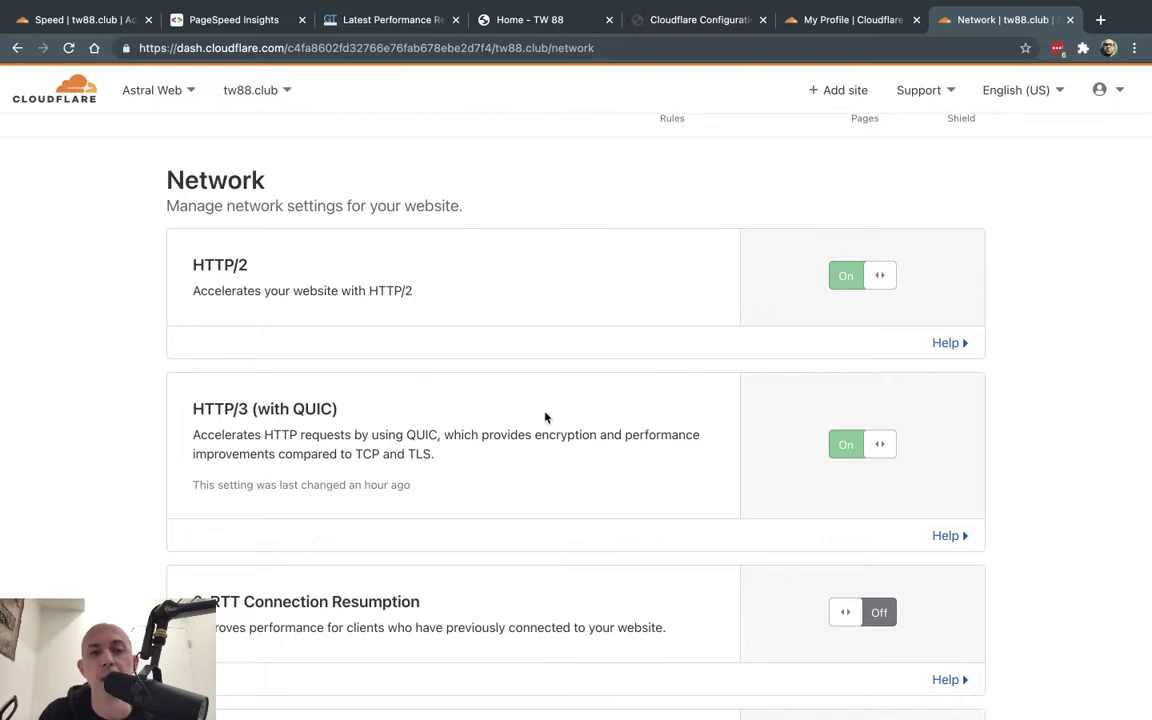
scroll(638, 460, "up", 2)
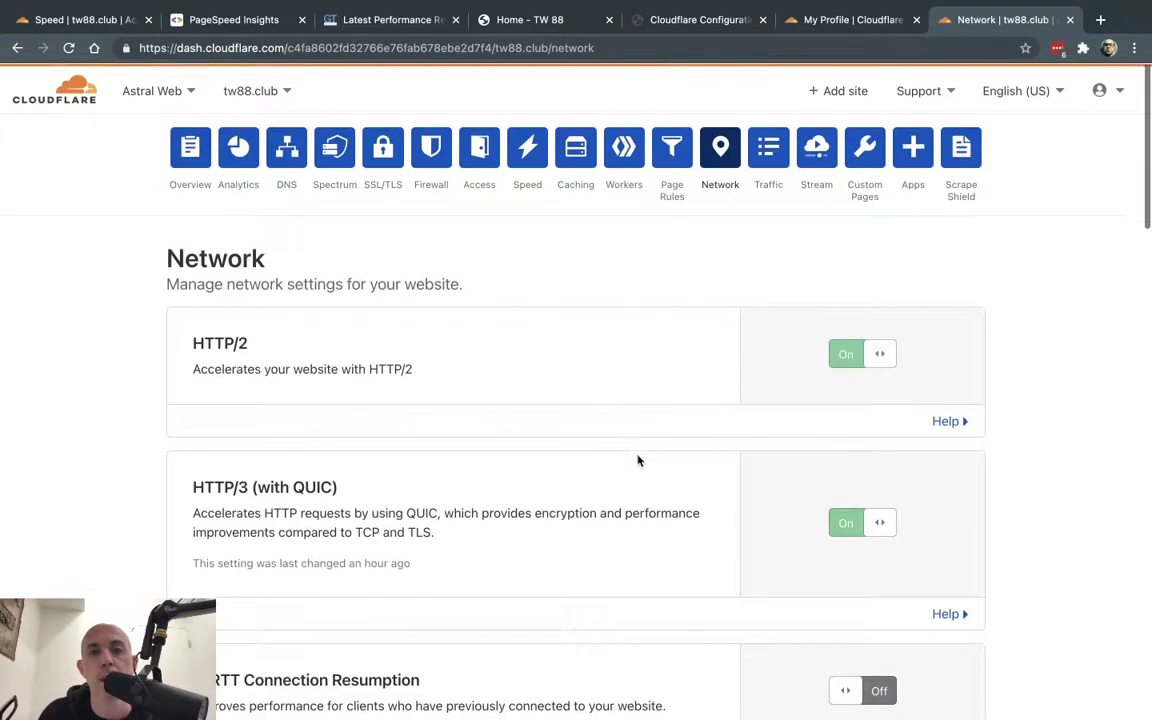